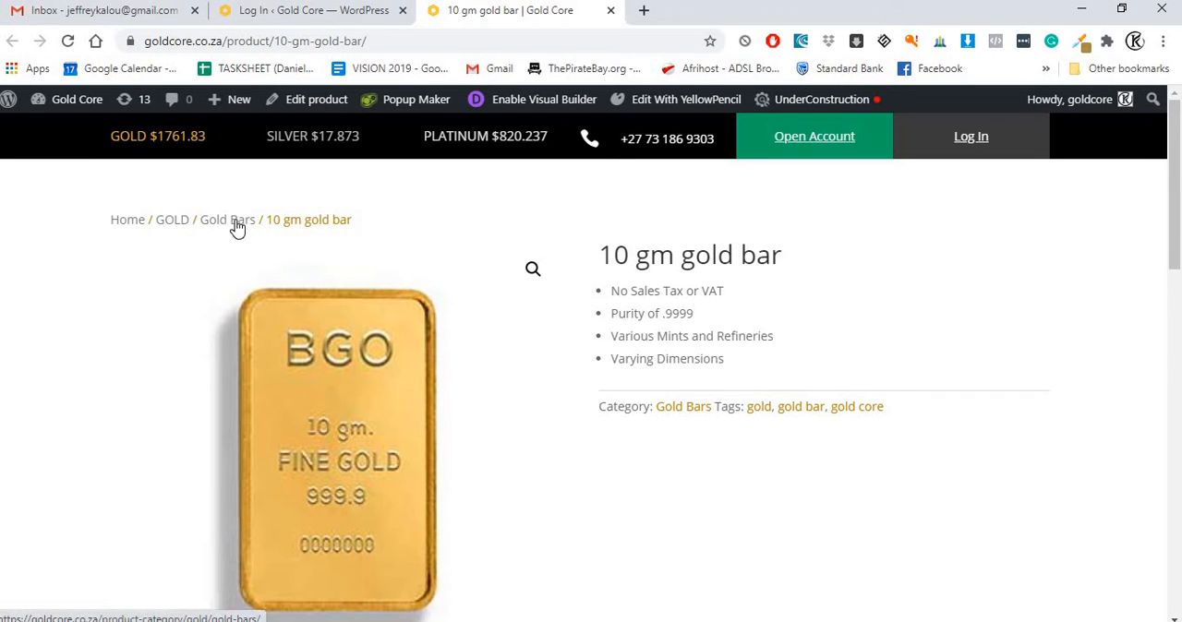
Step: Load the storefront home page and log in to the WordPress admin with the saved credentials
left_click(139, 225)
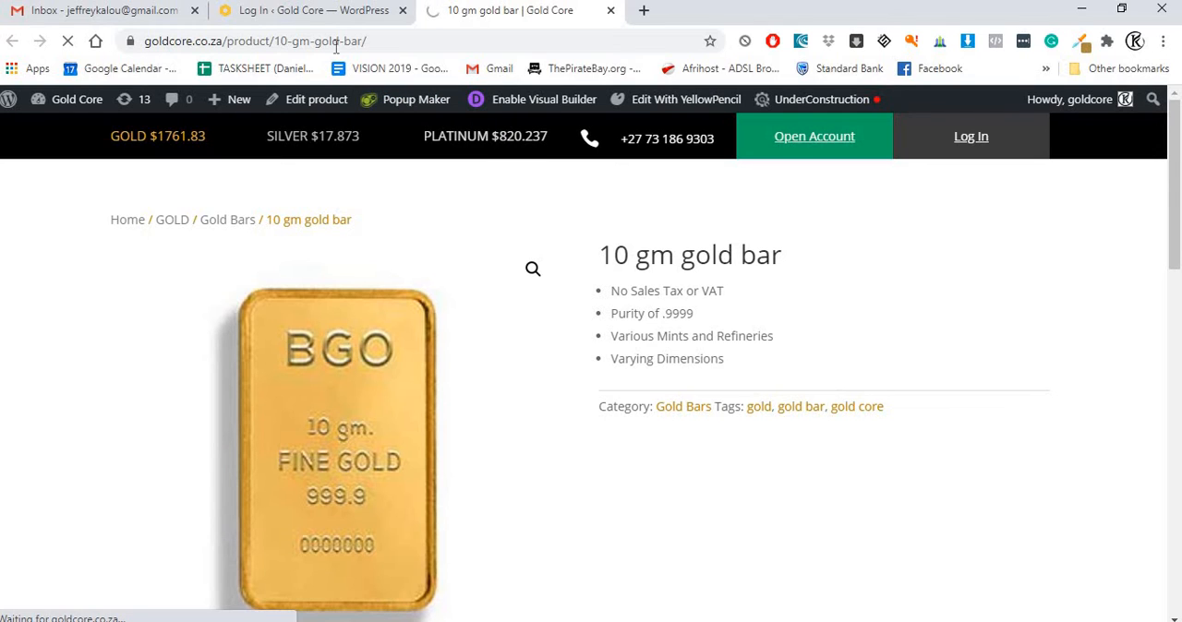
left_click(372, 18)
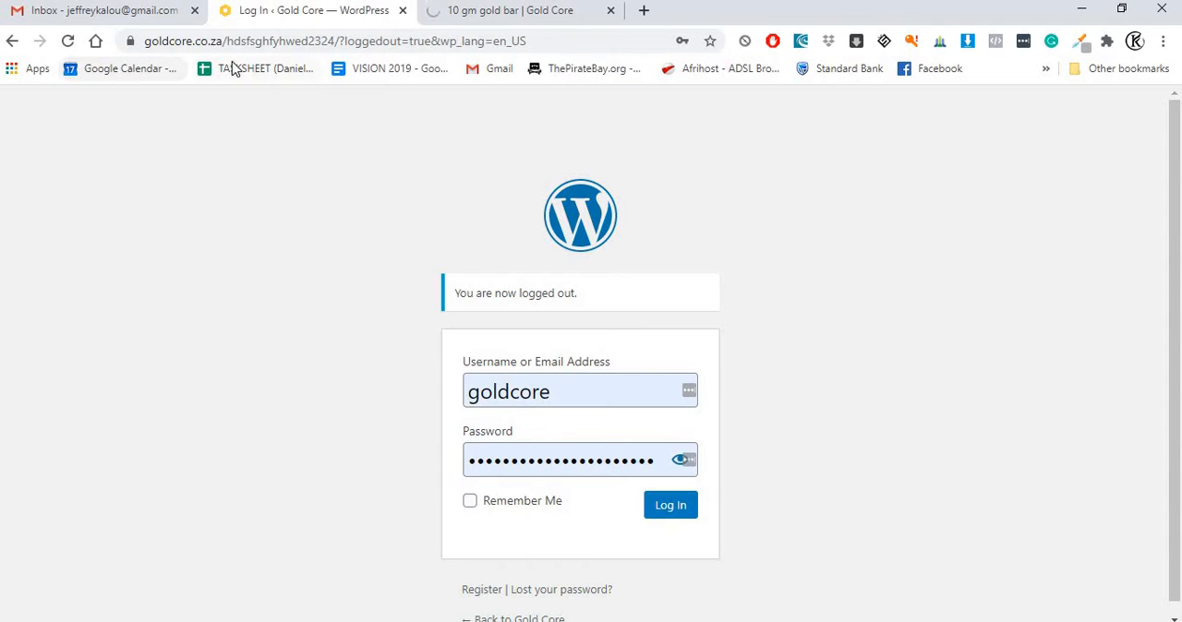
left_click(656, 511)
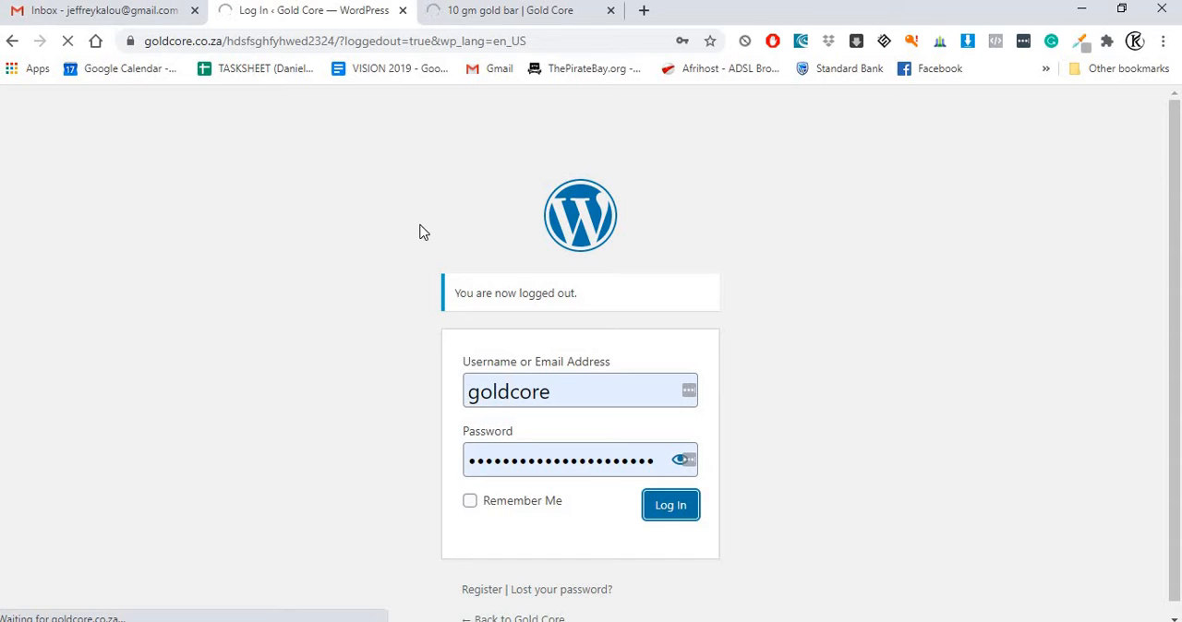
left_click(466, 18)
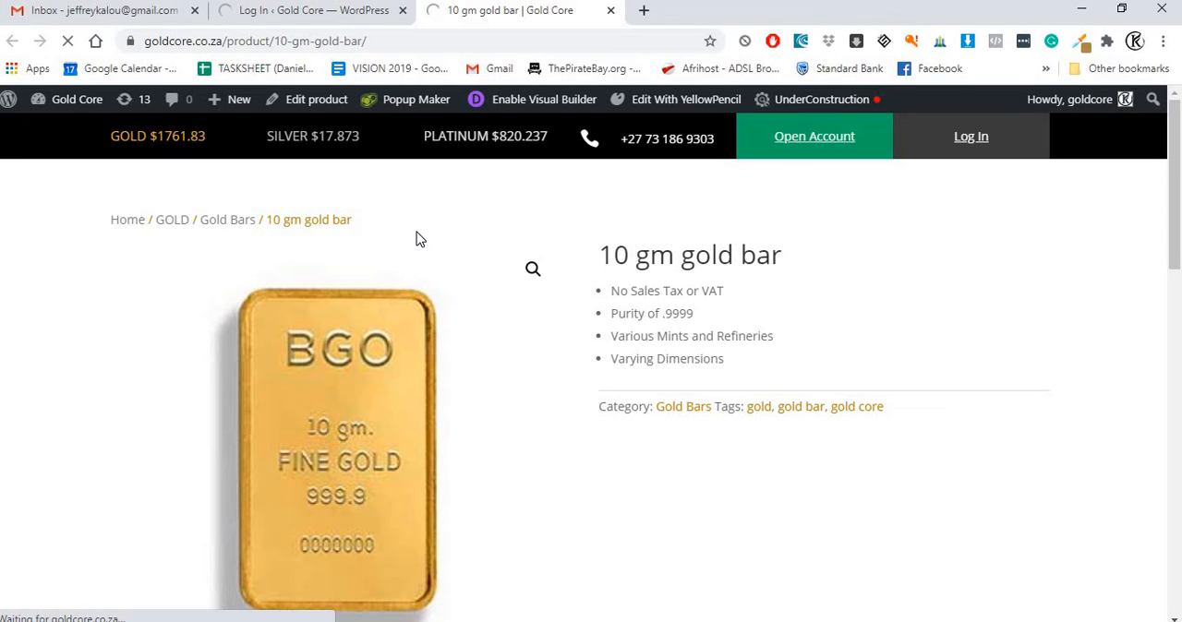
left_click(300, 21)
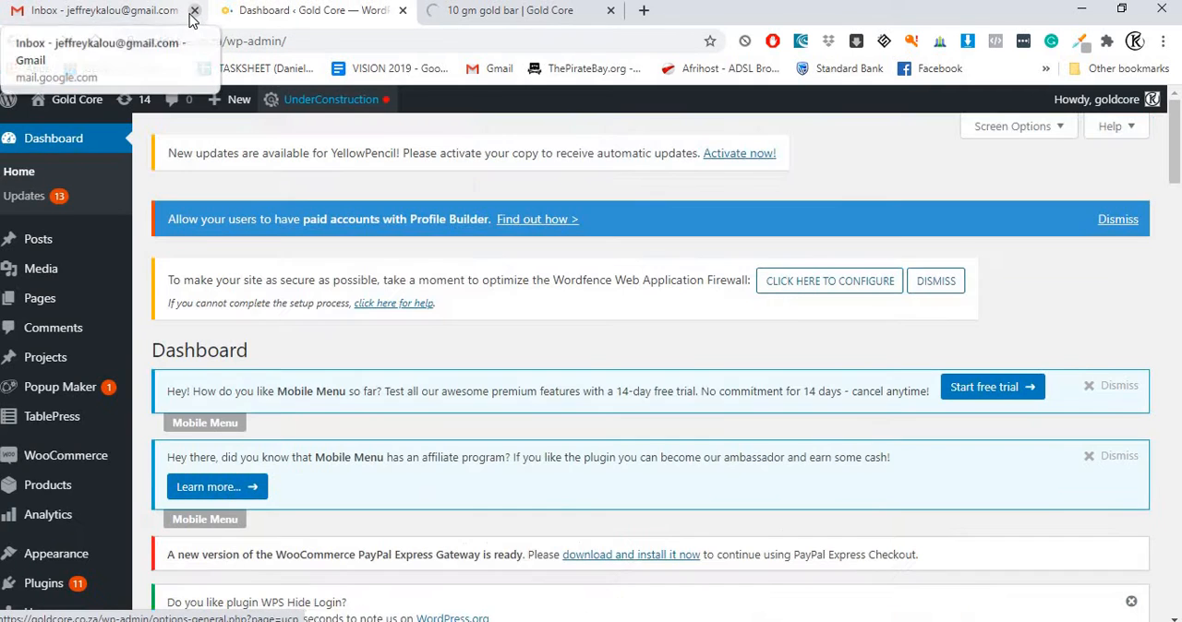
Step: Close the Gmail inbox and return to the WordPress dashboard
left_click(193, 12)
left_click(273, 24)
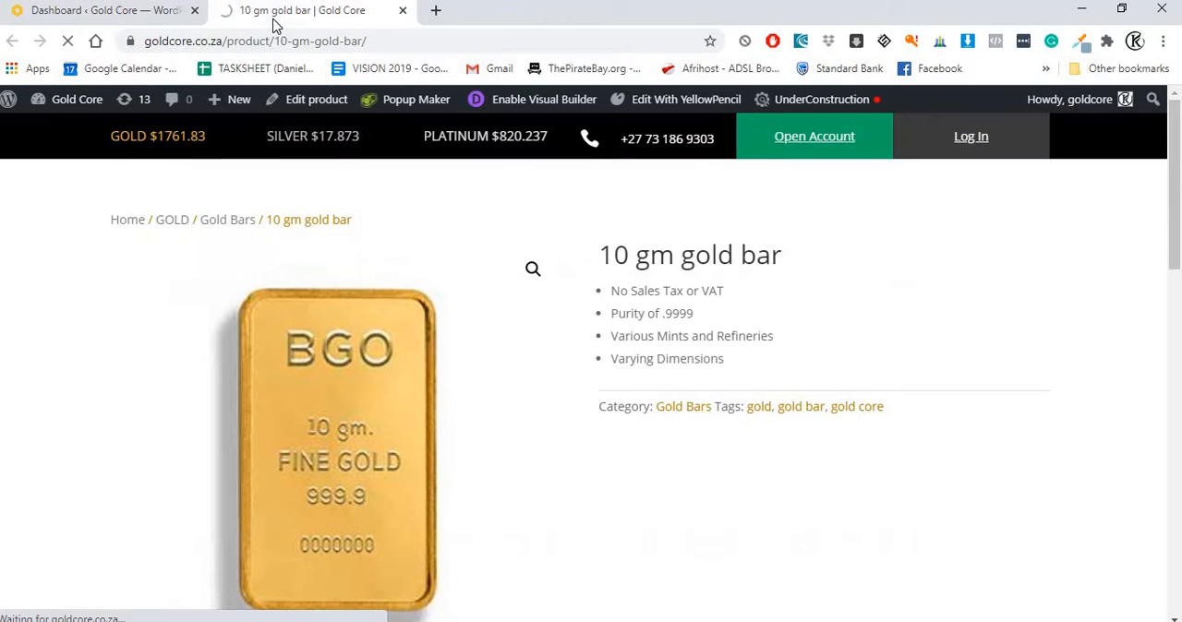
left_click(153, 18)
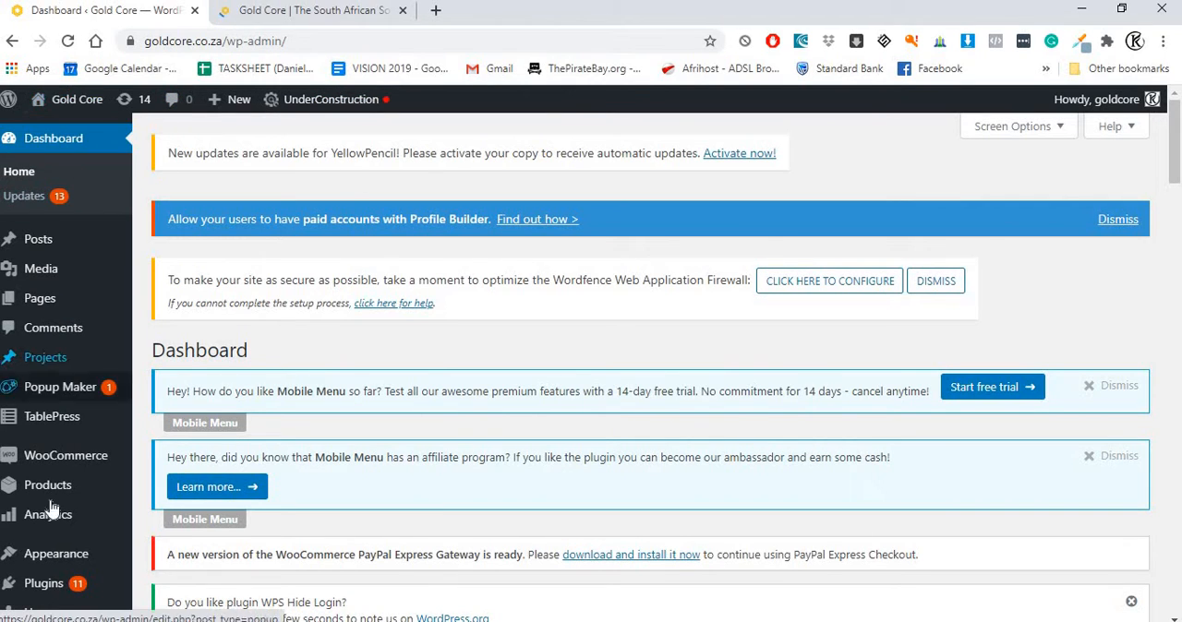
Step: Open the list of all products in the WordPress admin
scroll(55, 304, "down", 1)
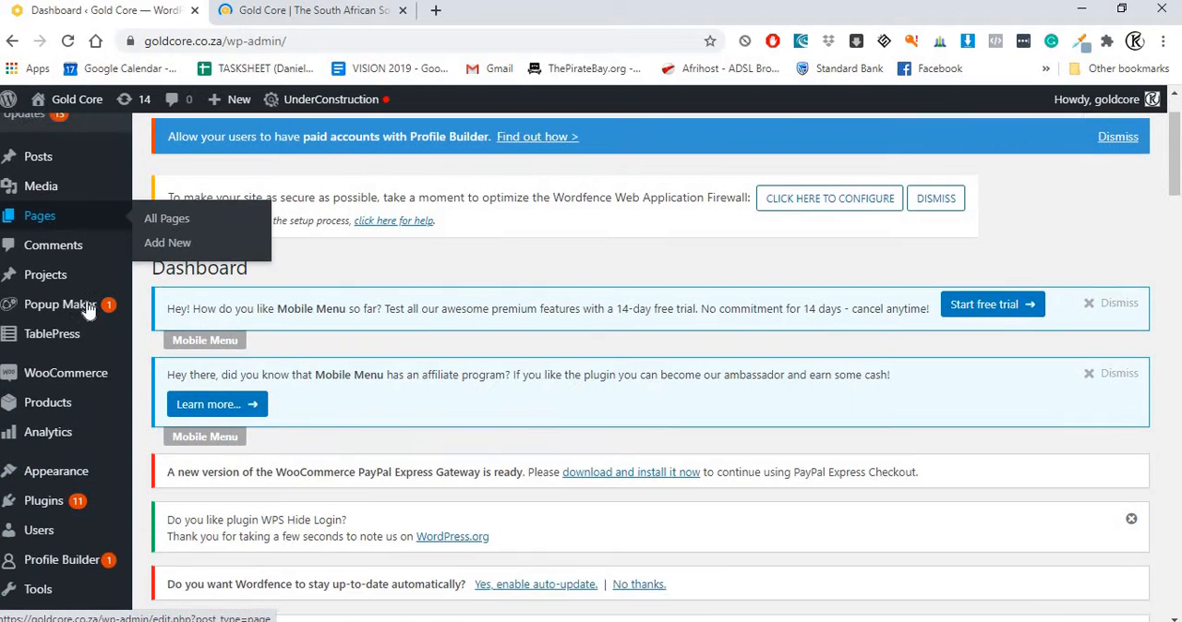
mouse_move(46, 226)
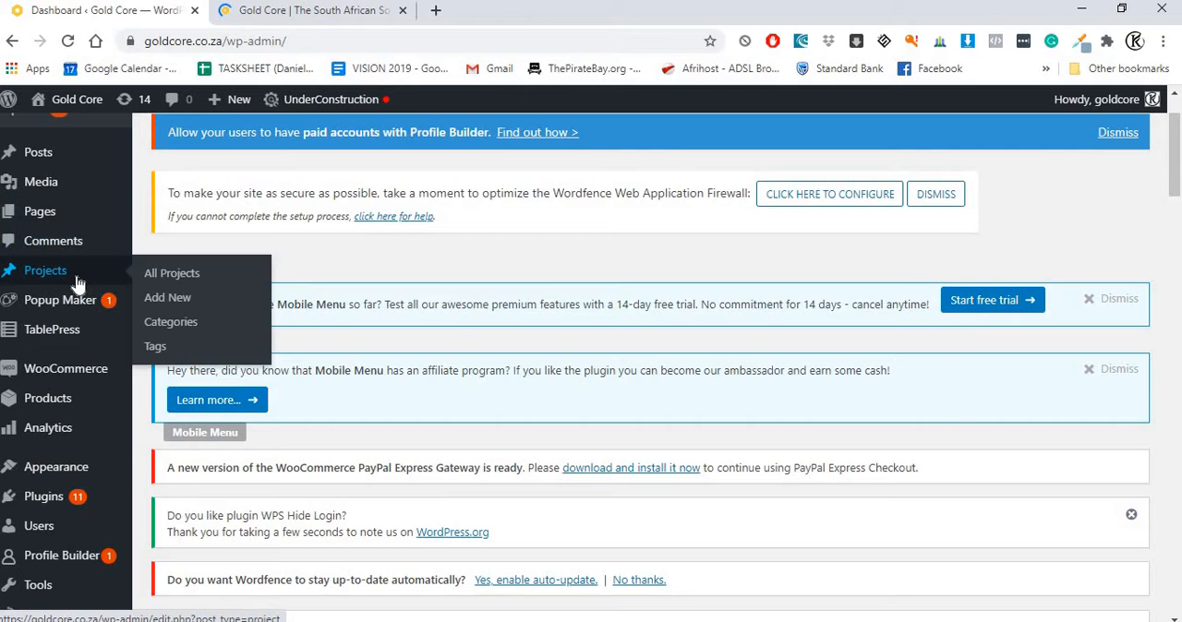
scroll(78, 286, "up", 1)
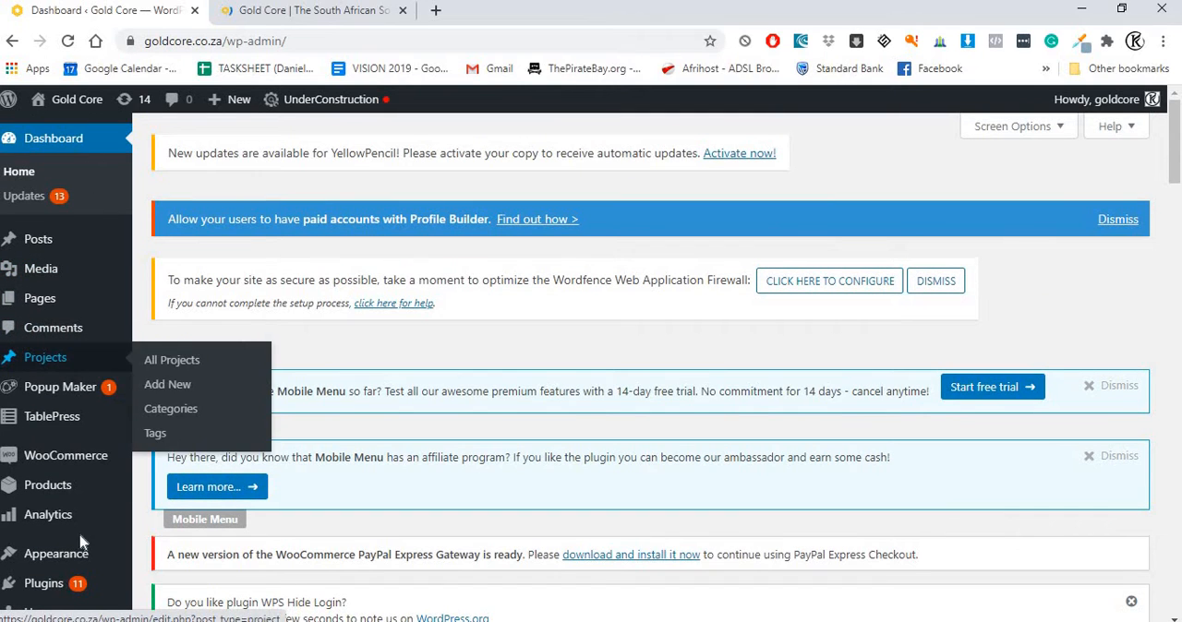
mouse_move(72, 495)
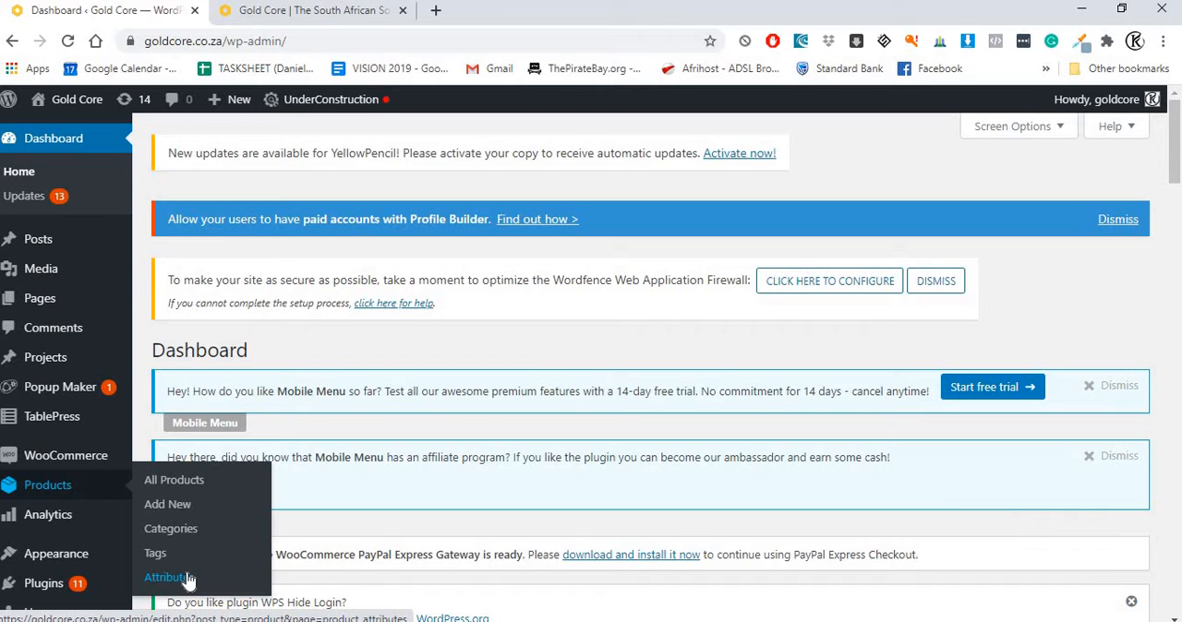
left_click(179, 489)
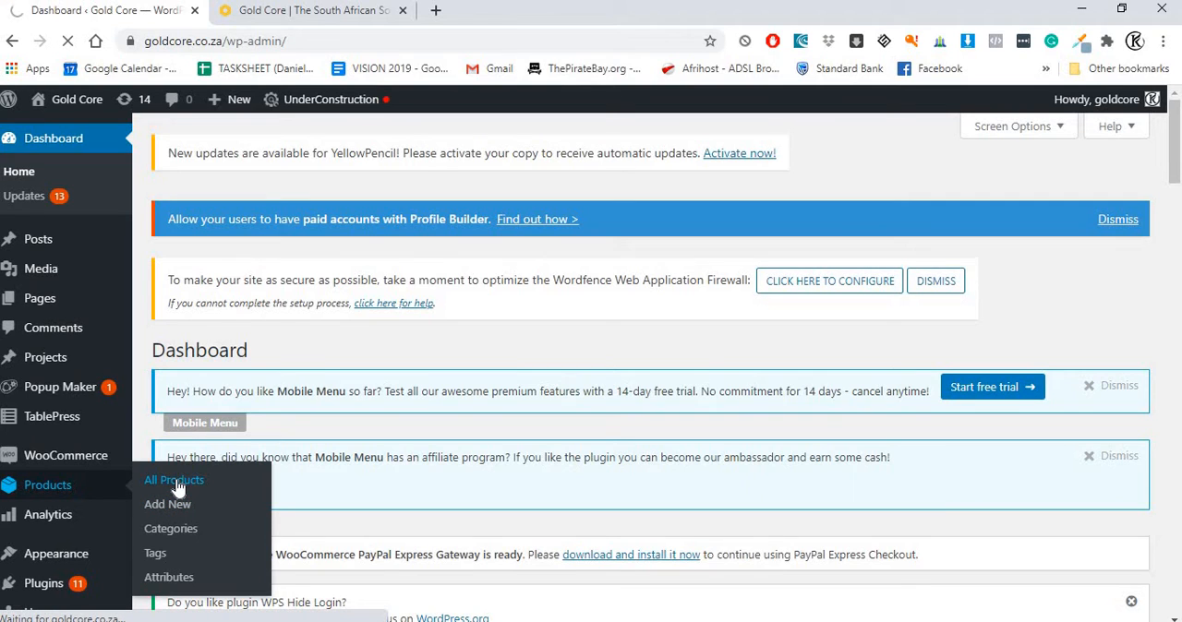
Step: Dismiss the welcome popup on the storefront home page and open the online store
left_click(273, 11)
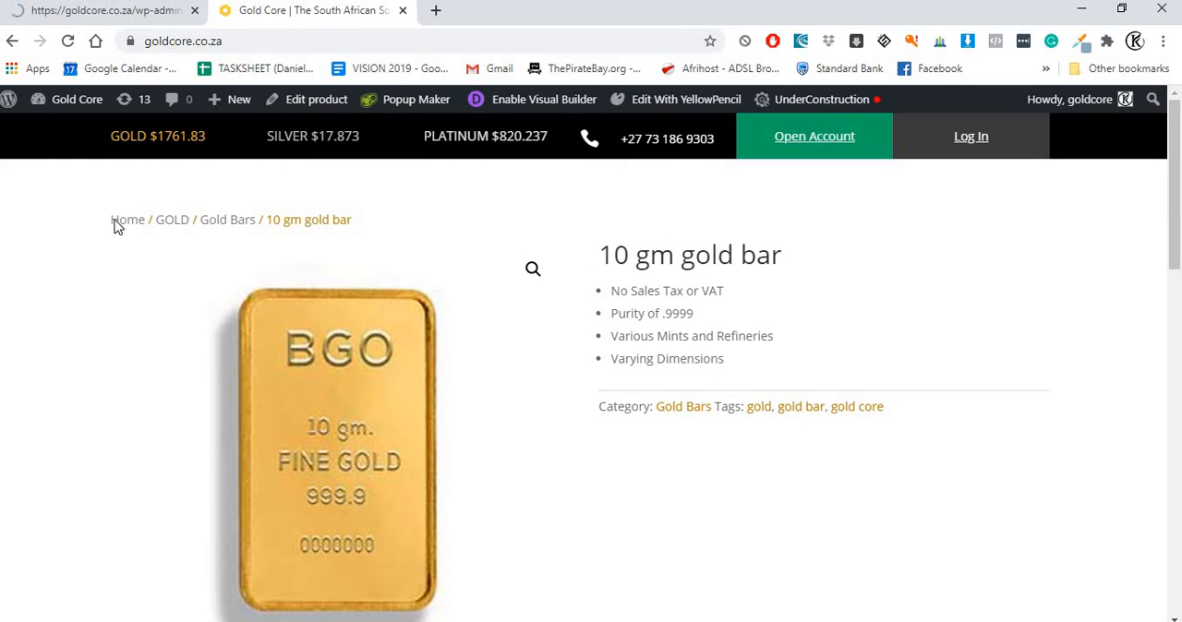
left_click(163, 221)
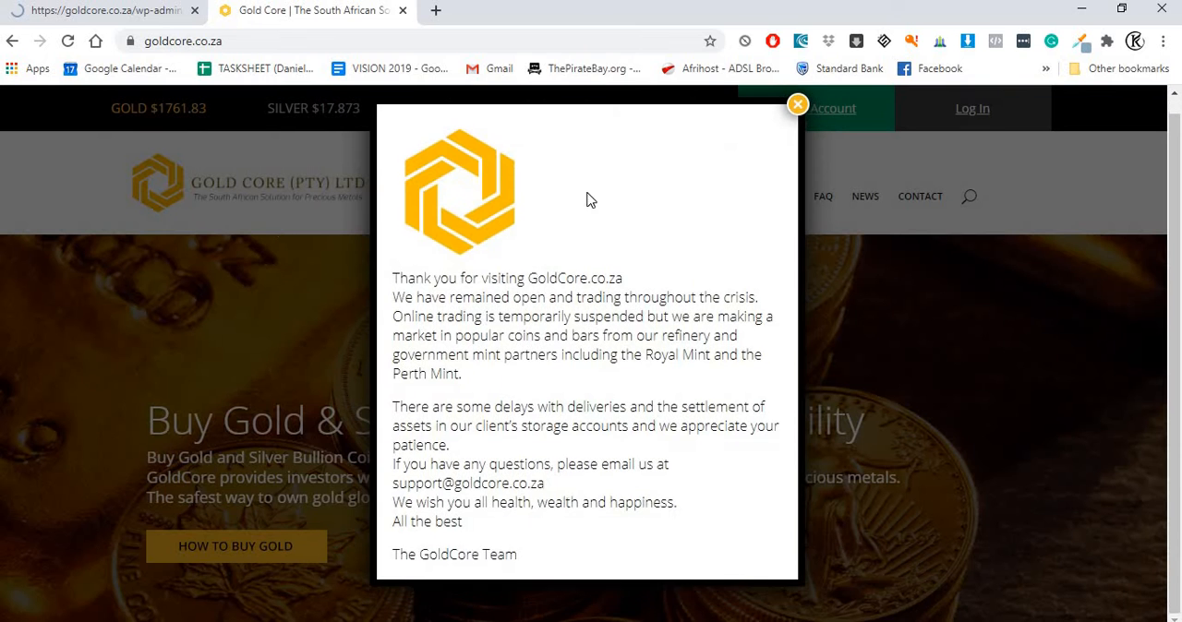
left_click(797, 106)
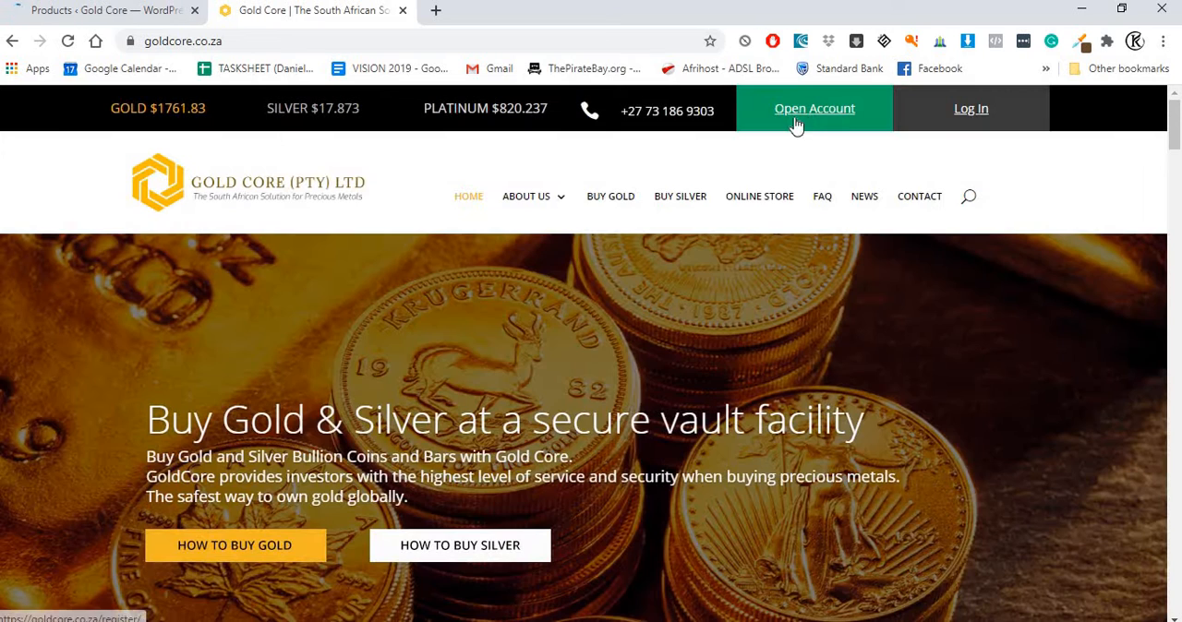
mouse_move(587, 192)
left_click(761, 198)
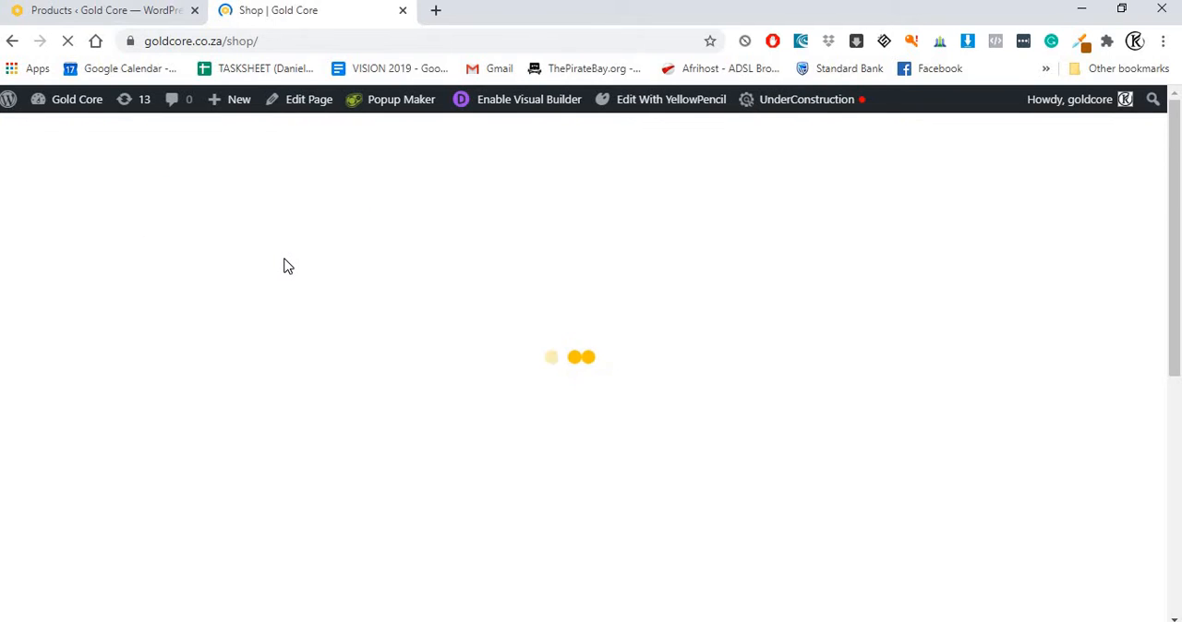
Step: Browse the shop through Gold to the Gold Bars category and open the 10 gm gold bar
scroll(283, 272, "down", 4)
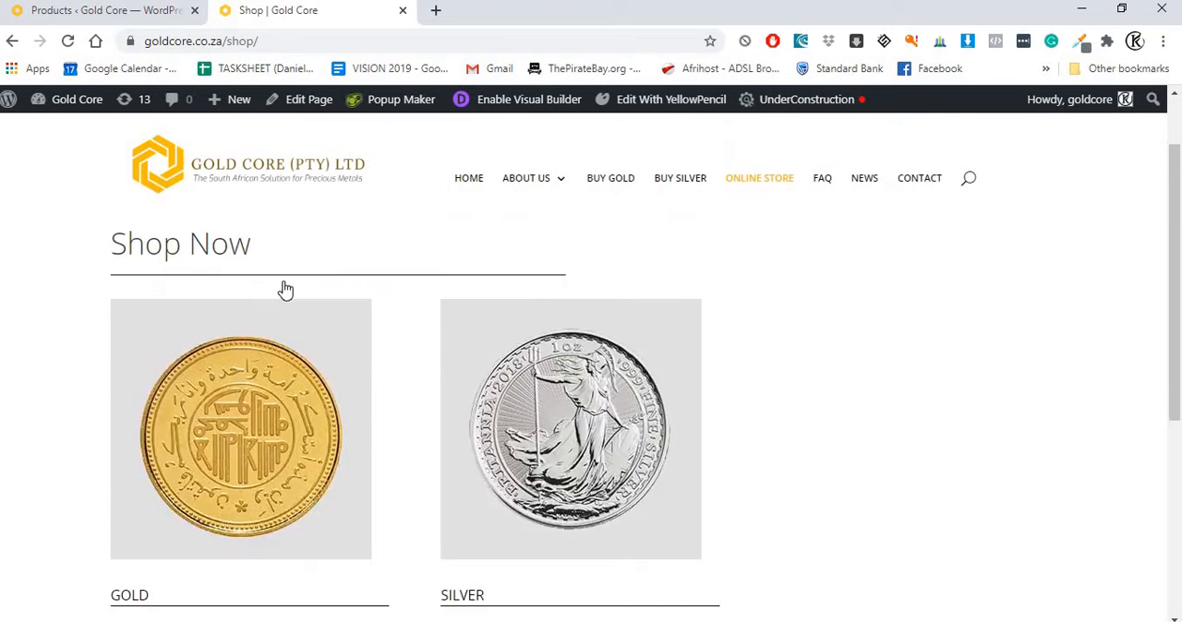
left_click(216, 396)
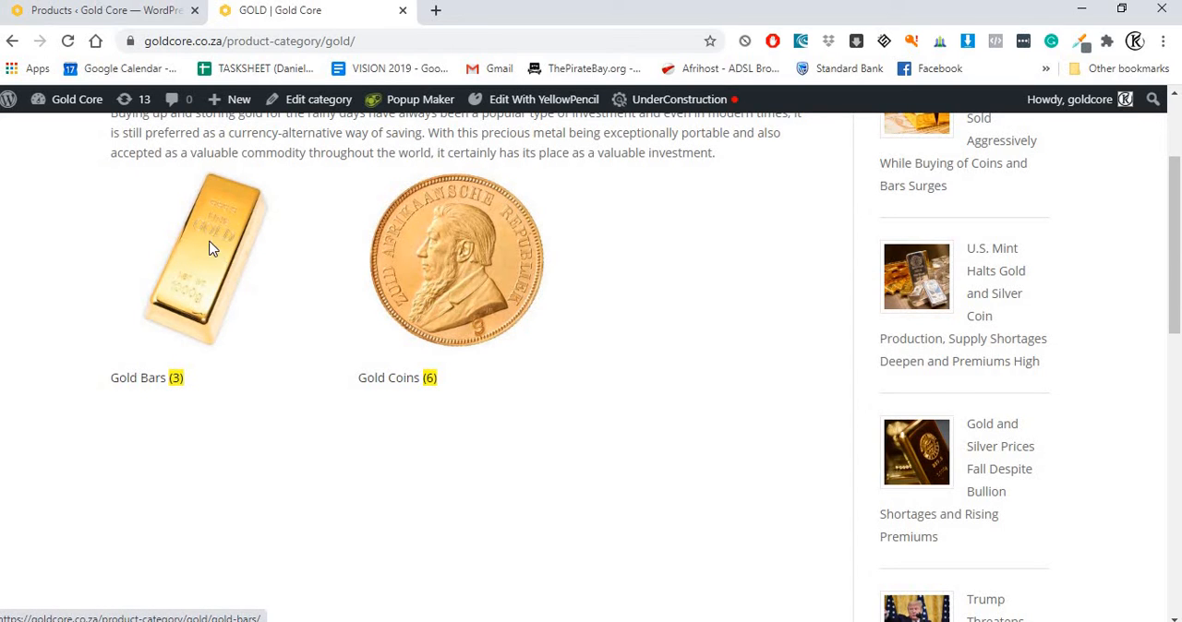
left_click(267, 350)
scroll(295, 373, "up", 2)
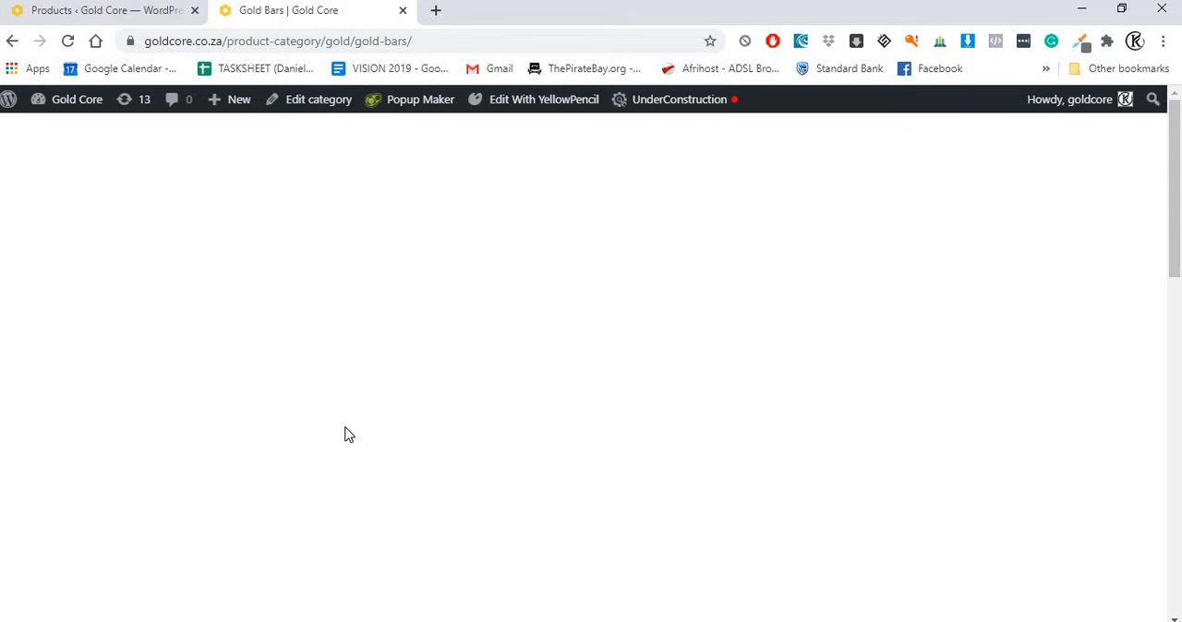
scroll(259, 443, "down", 1)
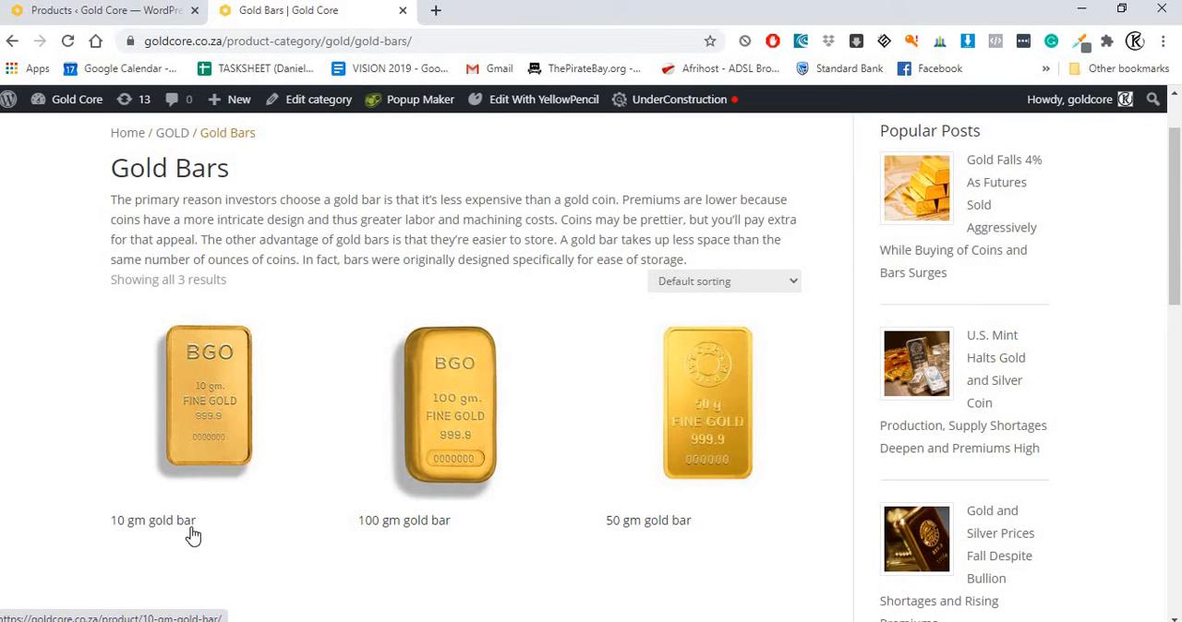
Step: Examine the existing products in the WordPress admin's product list, including their names, categories and tags
left_click(98, 11)
scroll(278, 306, "down", 4)
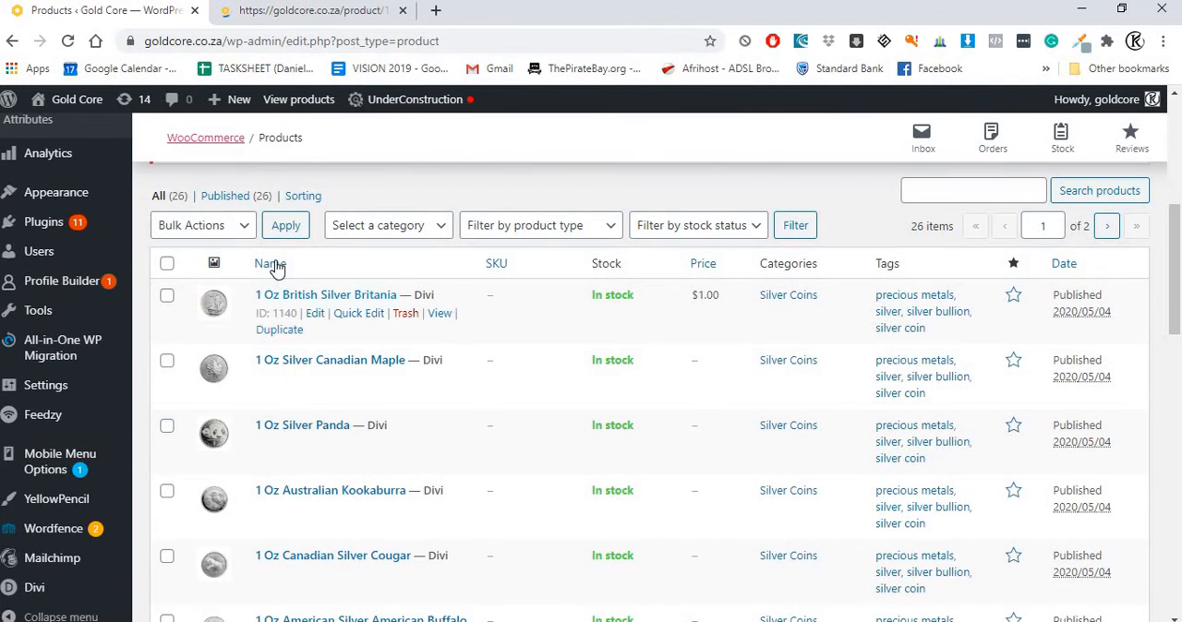
scroll(367, 395, "down", 5)
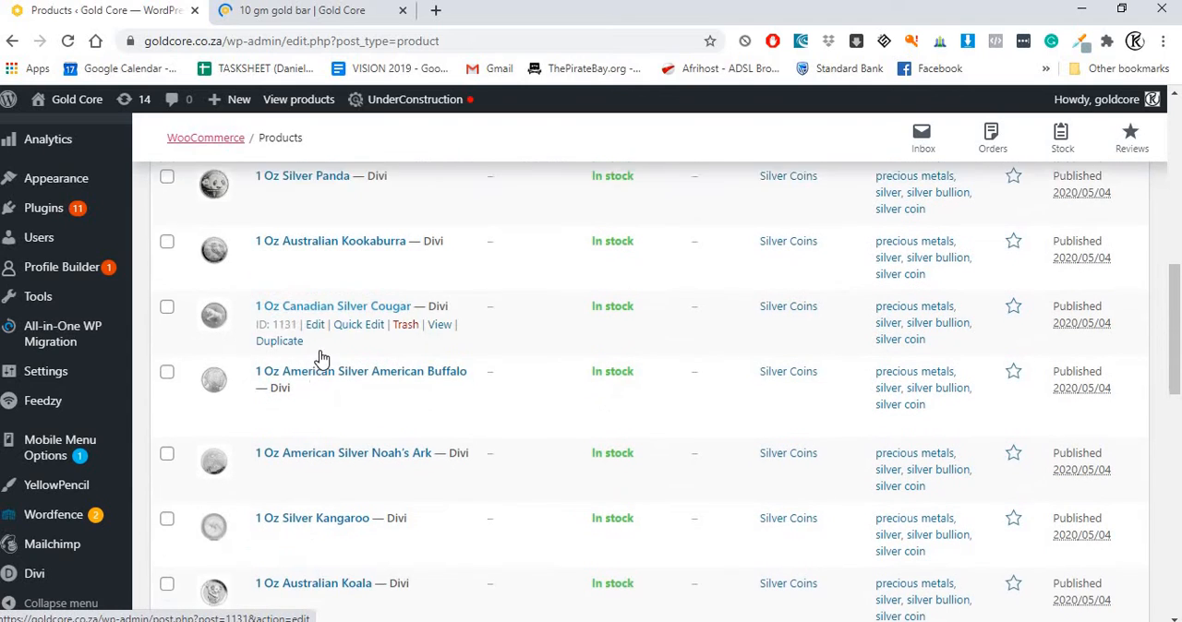
scroll(317, 378, "up", 2)
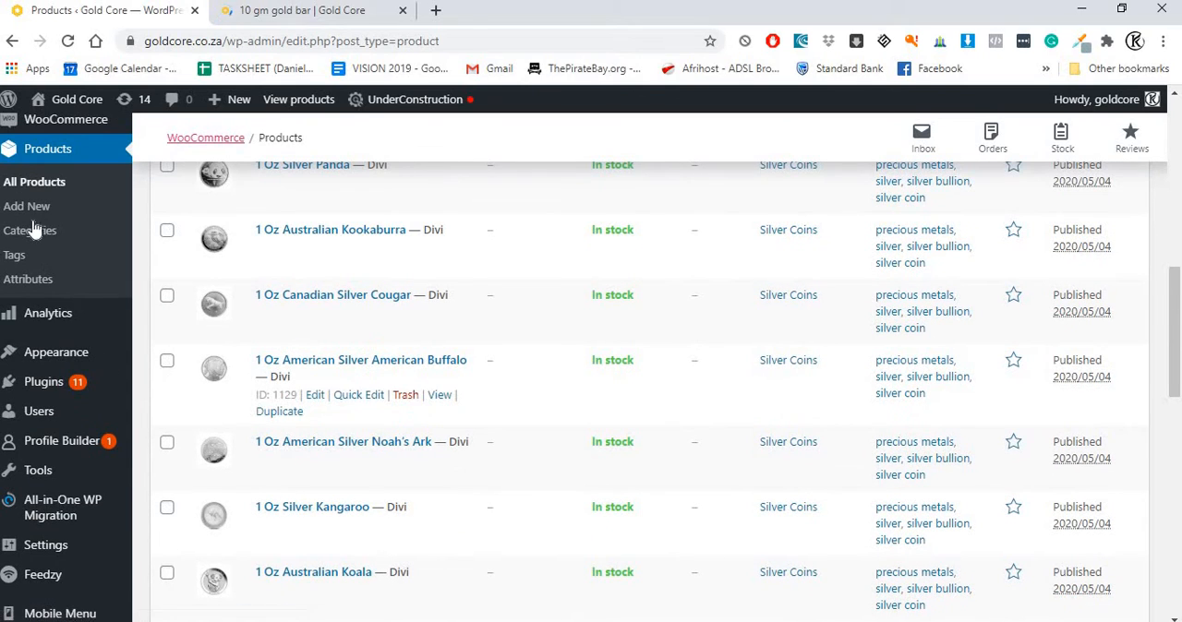
scroll(298, 230, "up", 3)
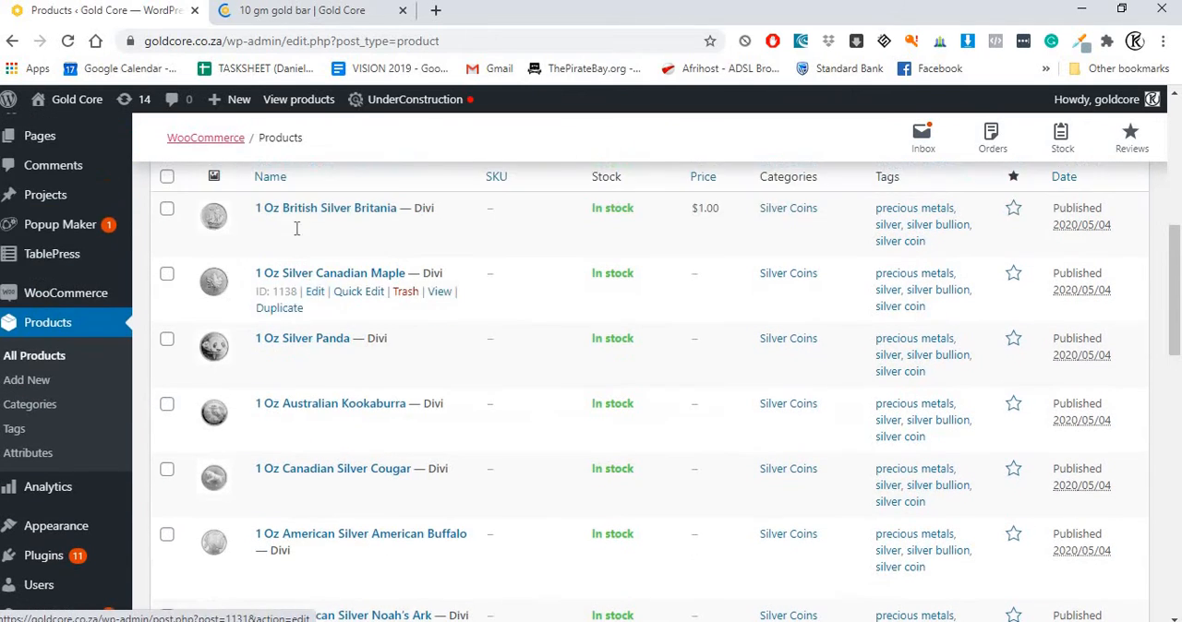
scroll(334, 360, "up", 2)
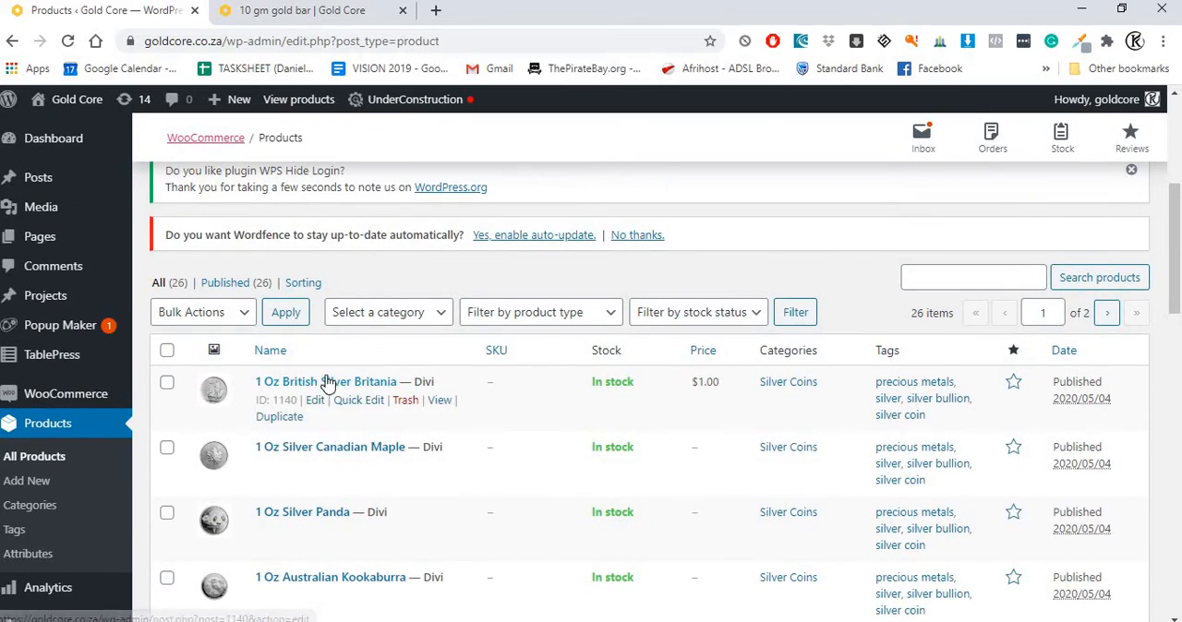
scroll(375, 403, "down", 7)
scroll(374, 427, "down", 10)
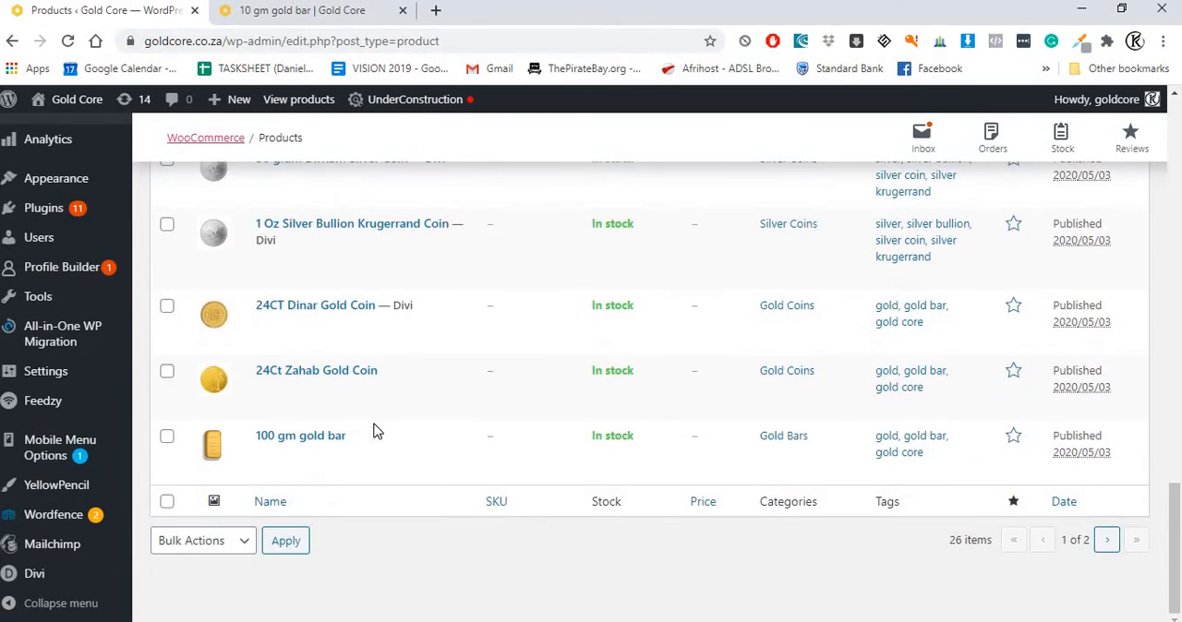
scroll(337, 399, "up", 11)
scroll(351, 386, "up", 2)
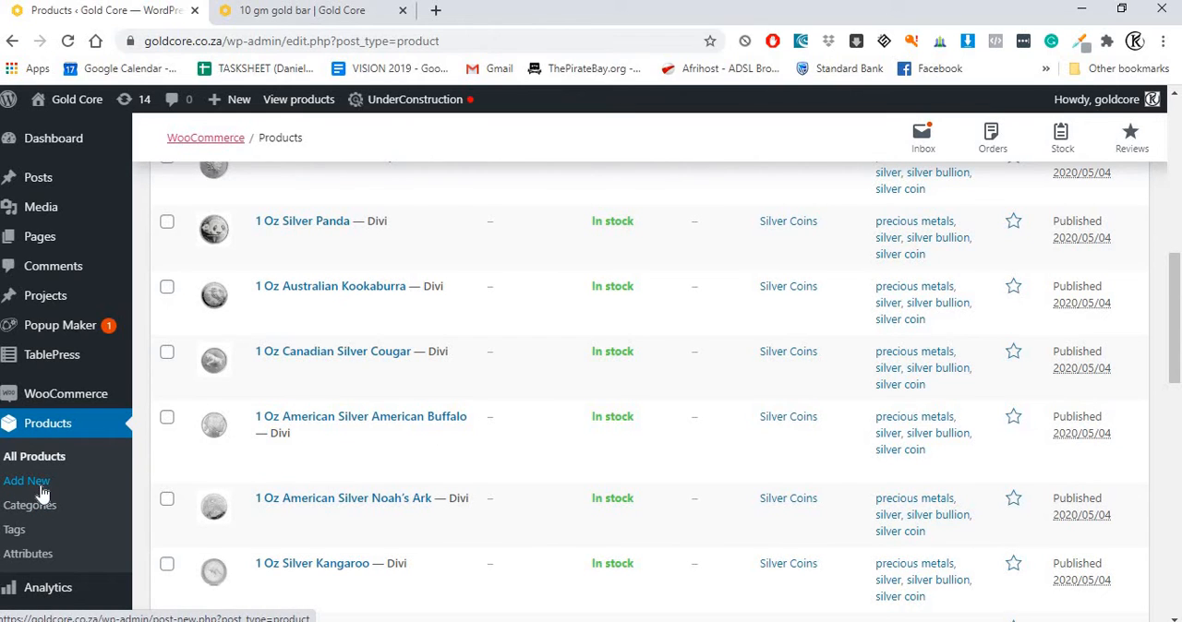
Step: Start adding a new product from the product list
scroll(275, 427, "up", 1)
scroll(275, 428, "up", 6)
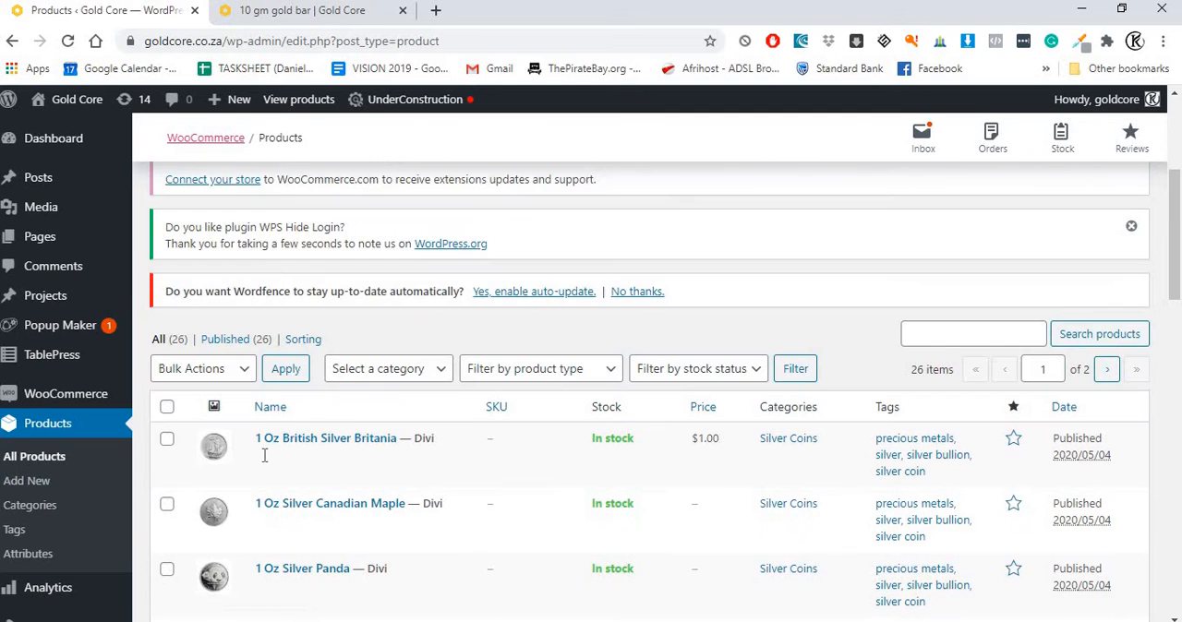
scroll(245, 353, "up", 1)
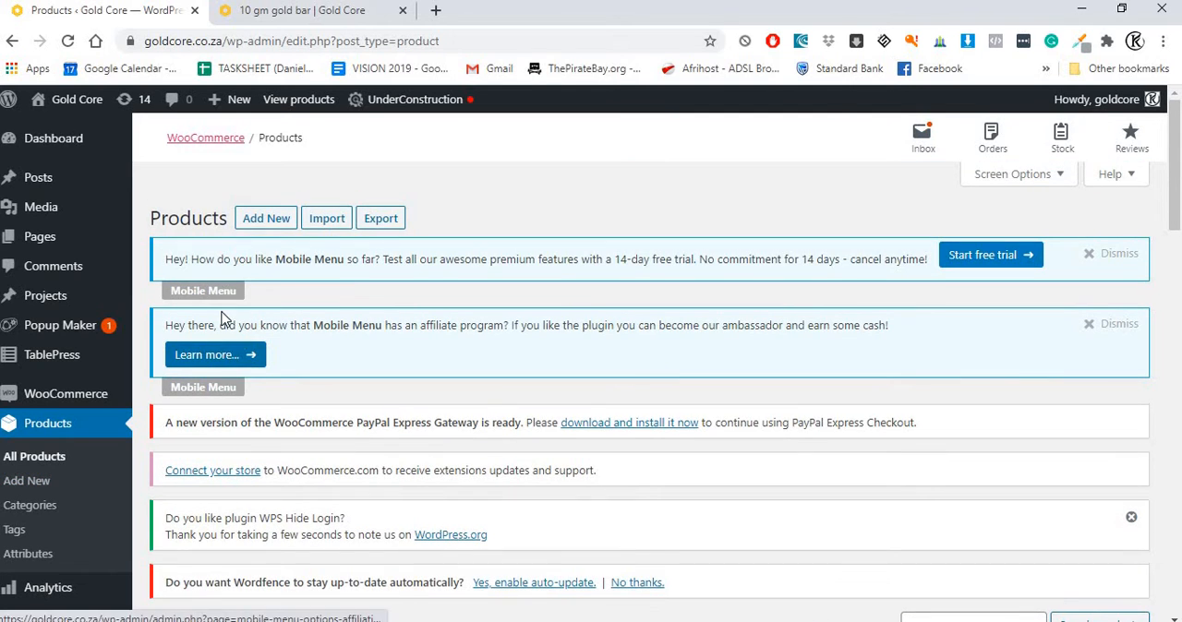
left_click(272, 227)
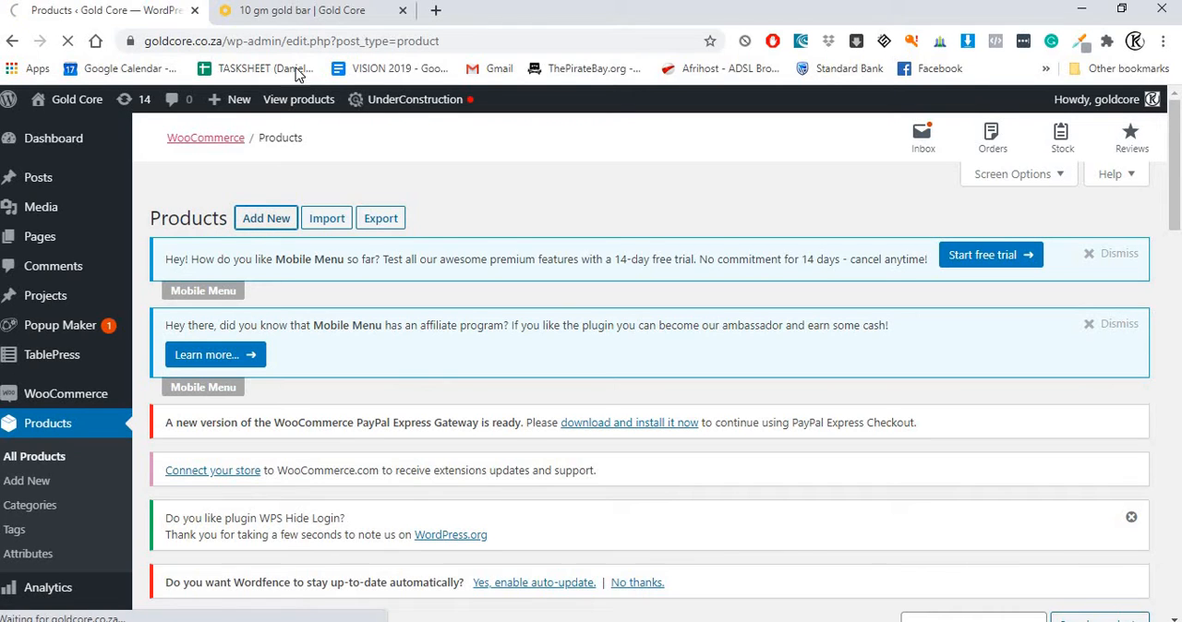
Step: Examine the 10 gm gold bar's storefront page for its image, short description, full description, category and tags
left_click(276, 11)
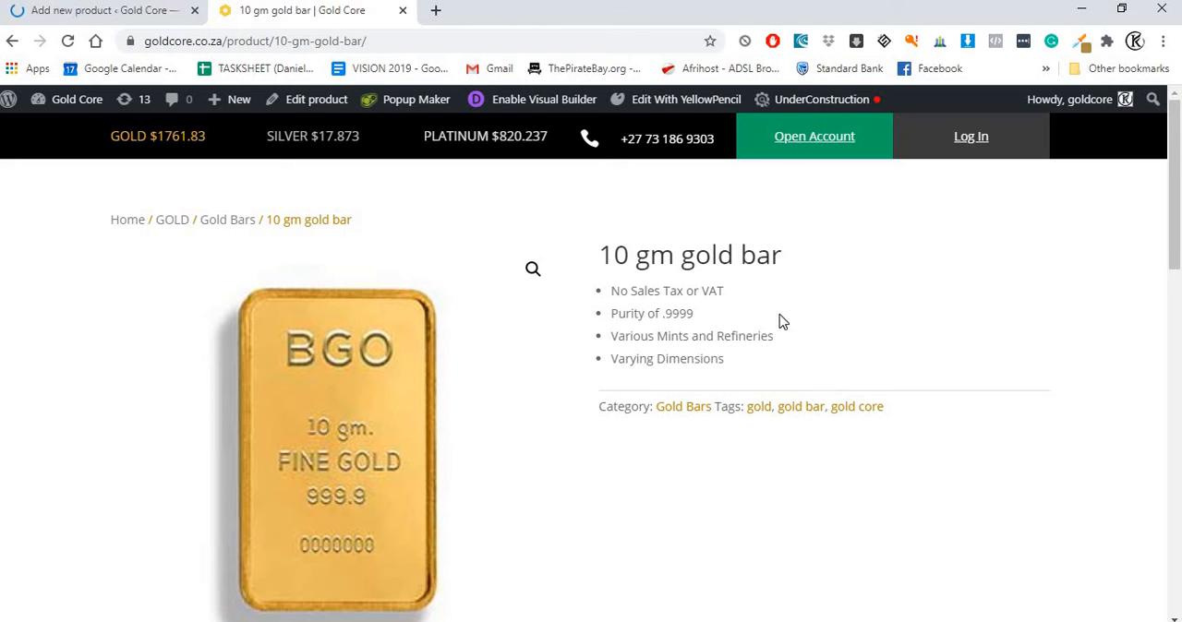
scroll(377, 369, "down", 1)
scroll(377, 369, "down", 5)
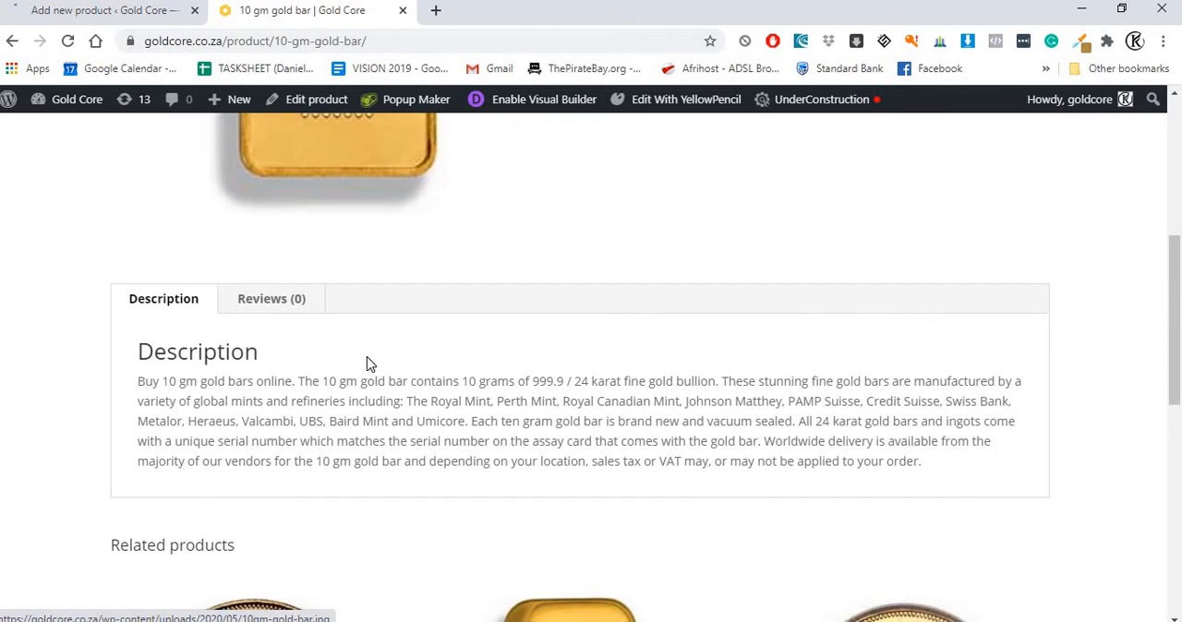
scroll(455, 340, "up", 3)
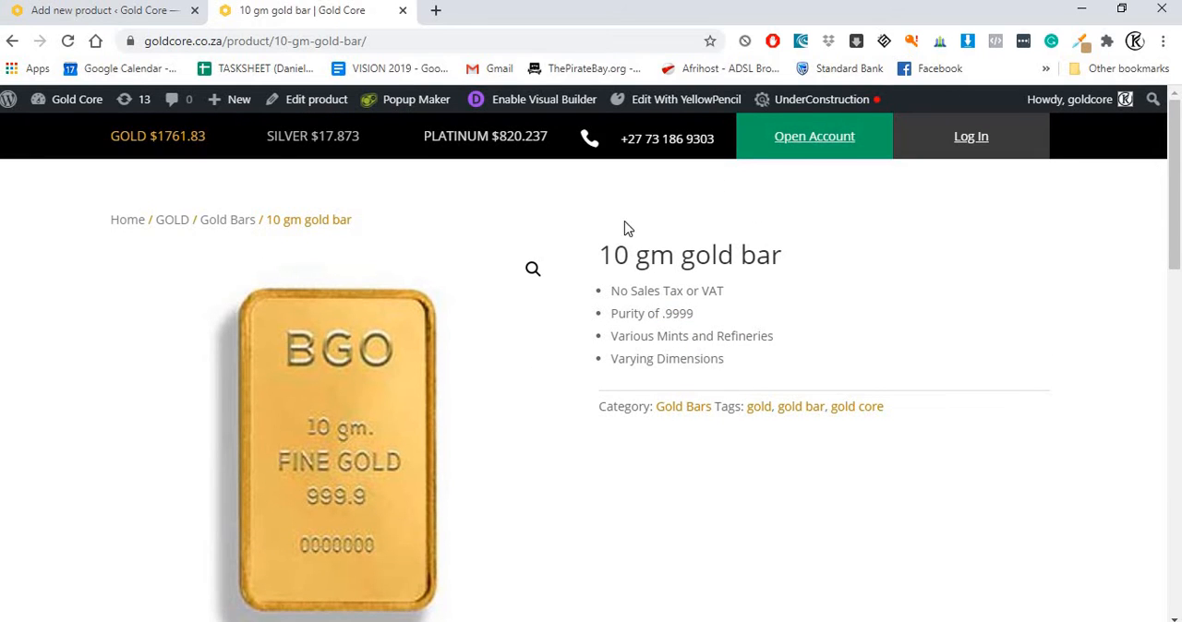
scroll(354, 335, "down", 1)
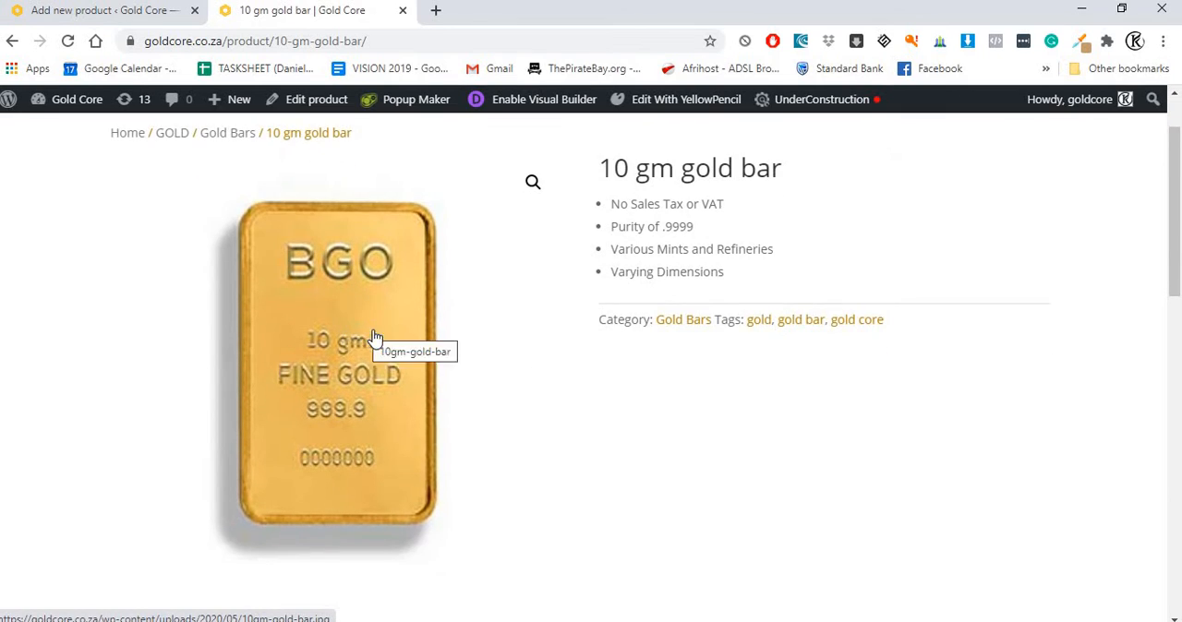
scroll(578, 351, "down", 1)
scroll(600, 277, "up", 1)
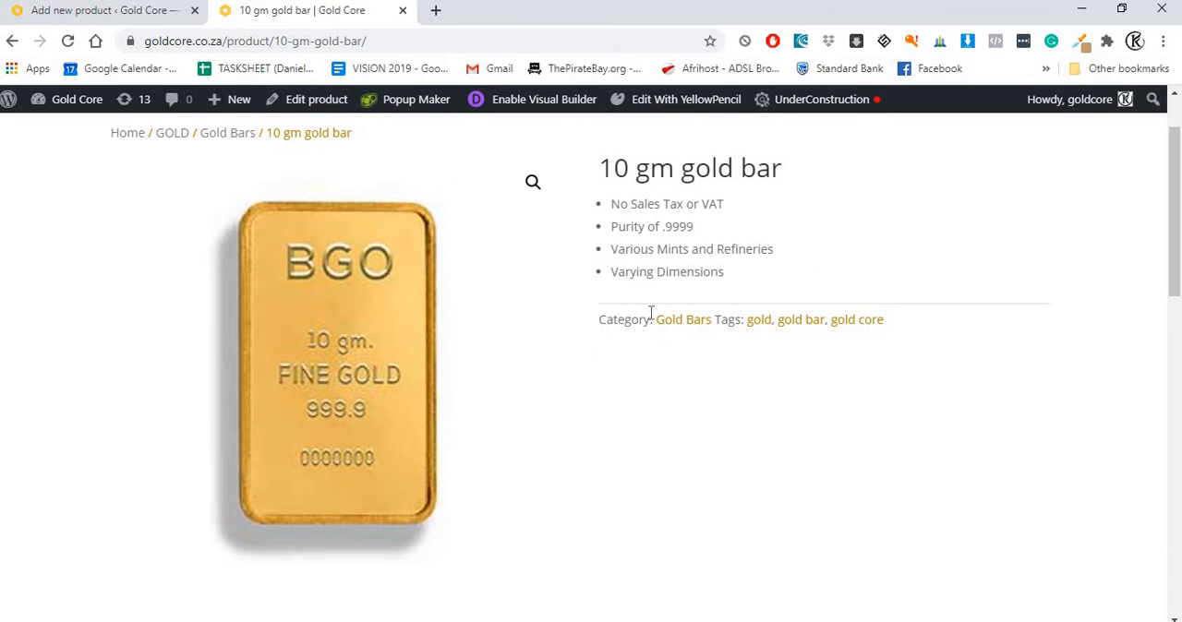
scroll(551, 348, "down", 1)
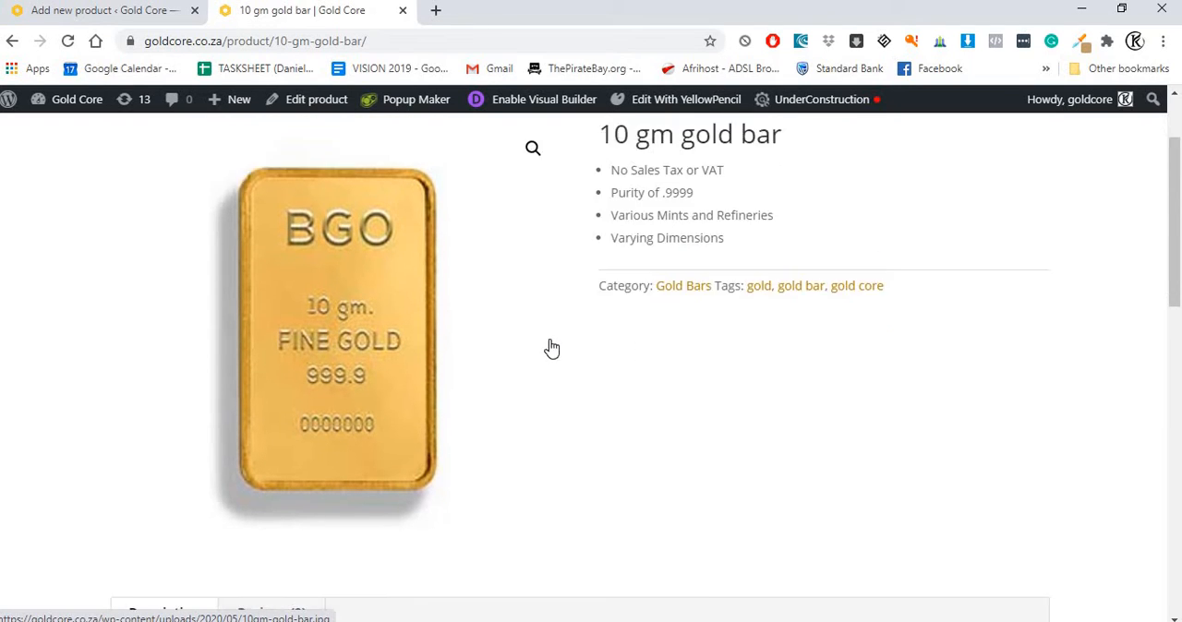
scroll(240, 432, "down", 2)
scroll(408, 403, "up", 3)
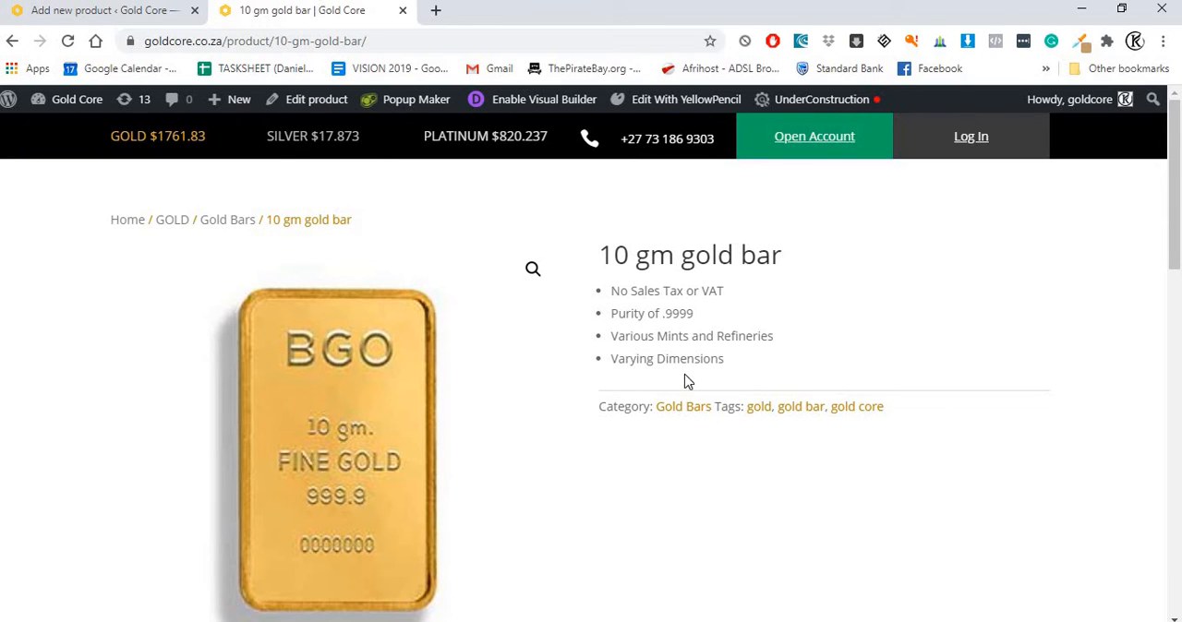
Step: Name the new product "10 gm gold bar 2", copying the base name from the Notepad notes
left_click(120, 12)
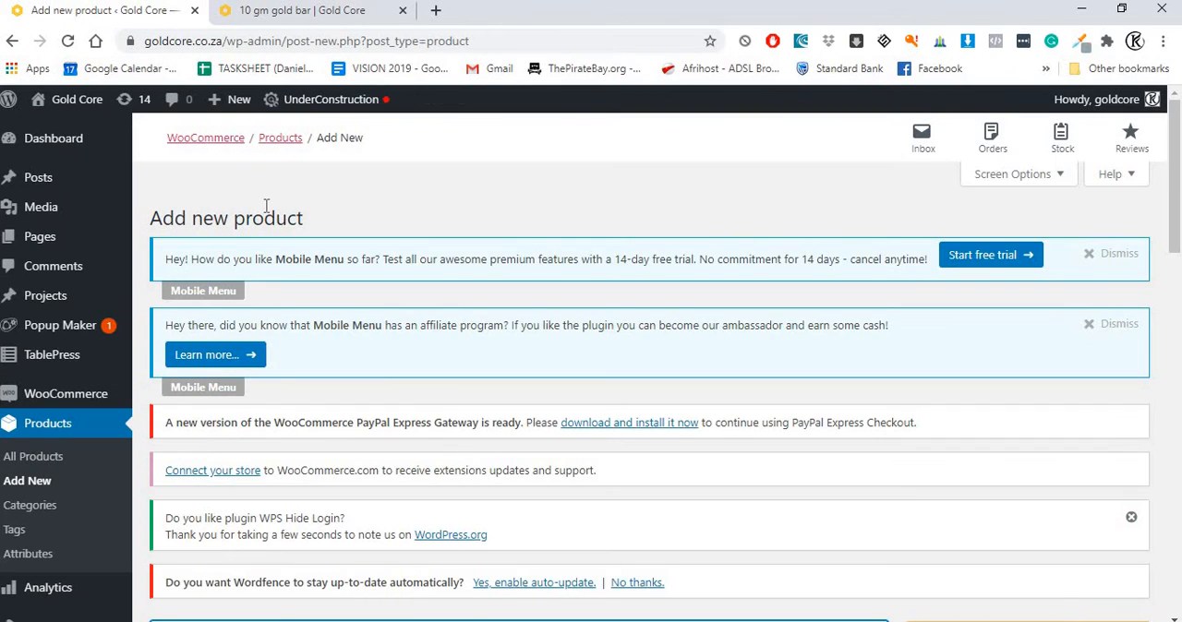
scroll(308, 227, "down", 1)
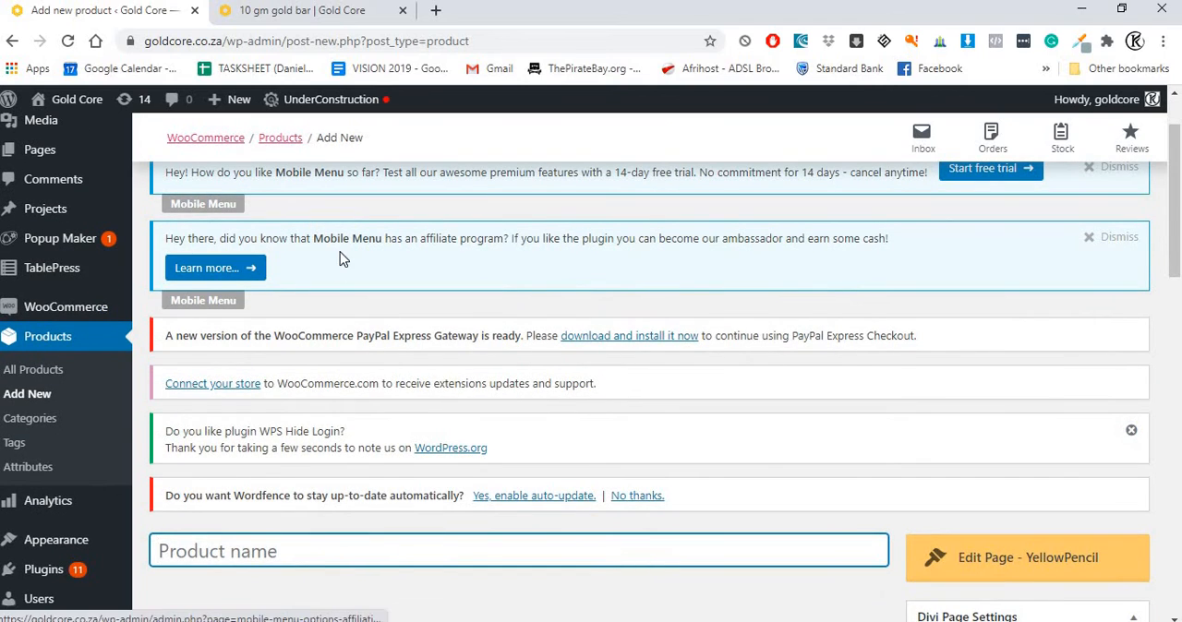
scroll(314, 240, "up", 1)
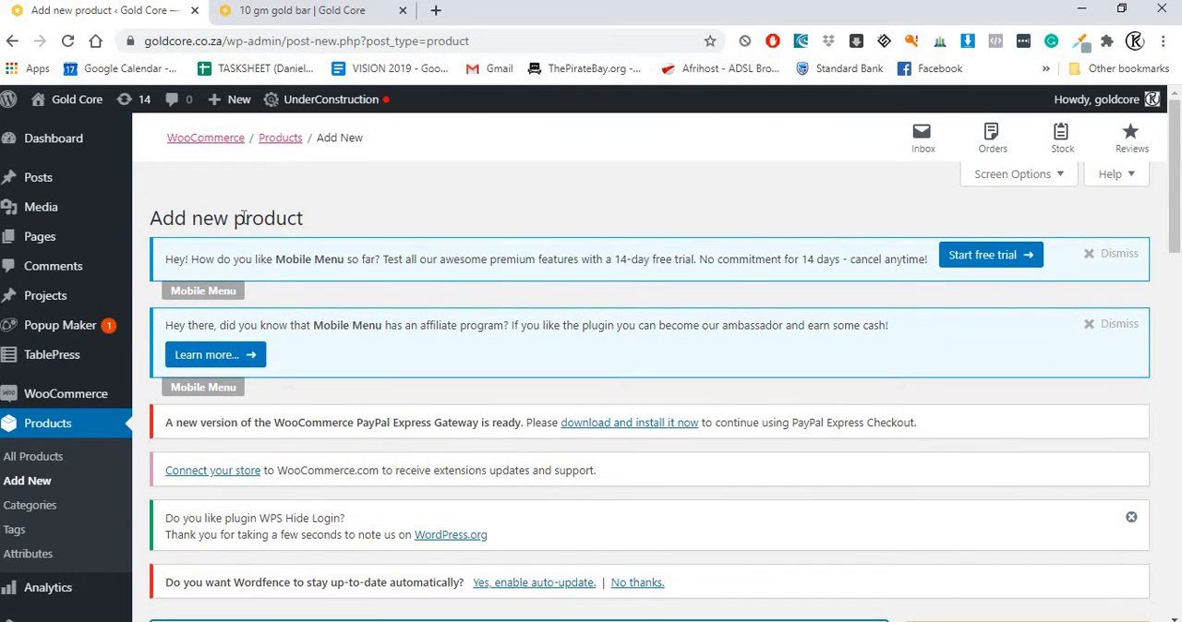
scroll(243, 218, "down", 4)
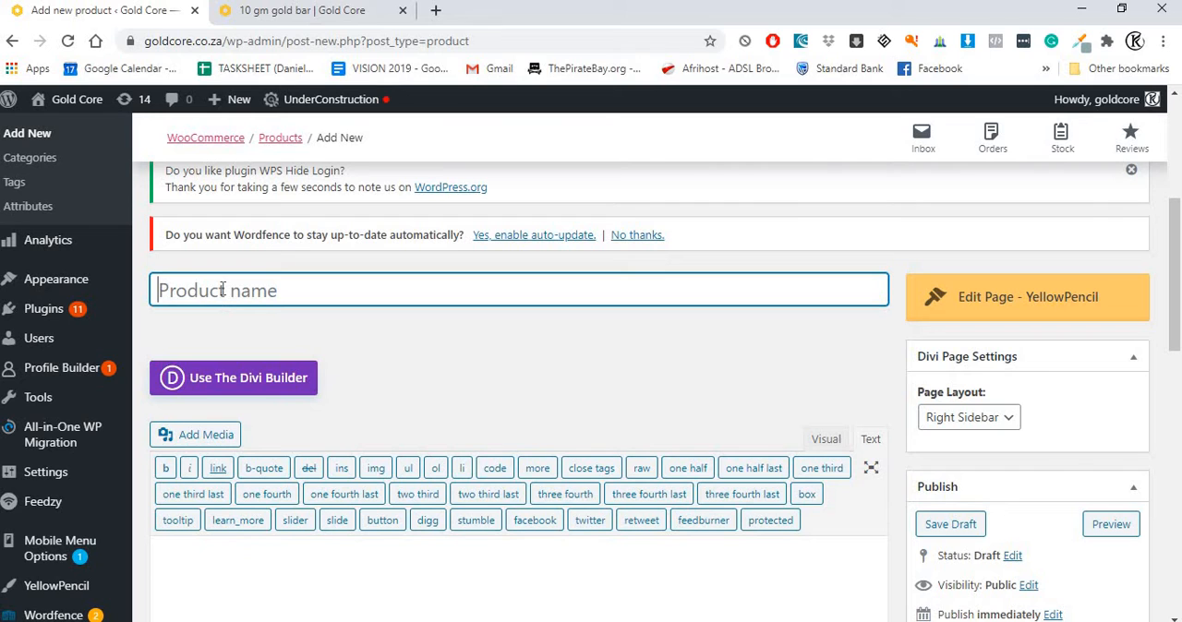
key("alt+Tab")
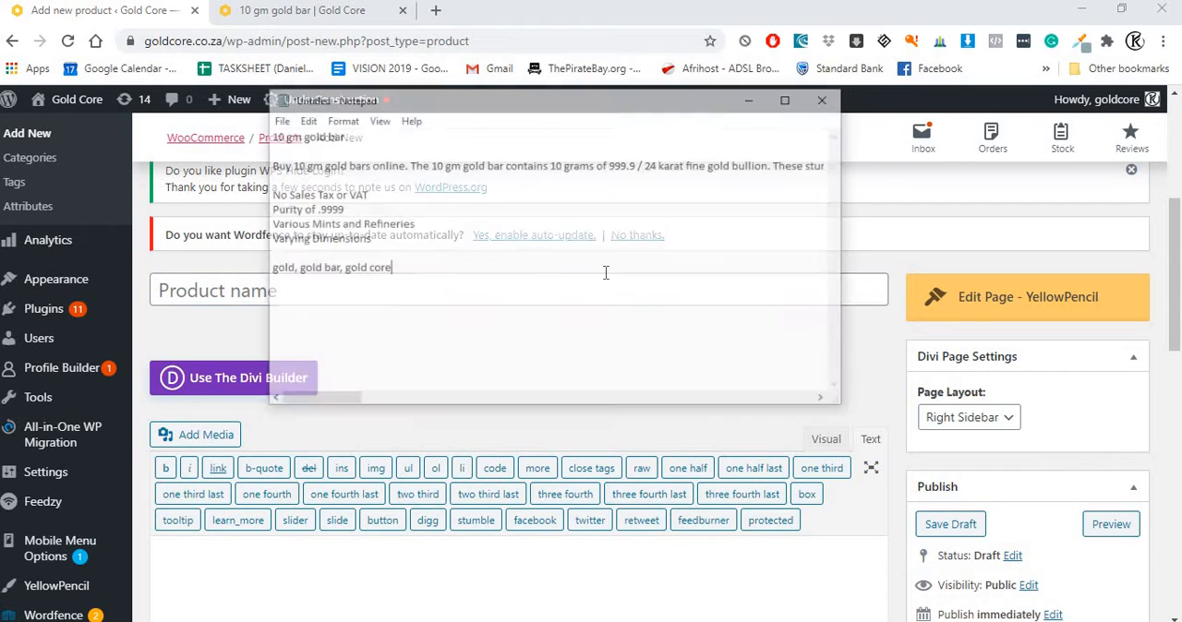
left_click_drag(335, 87, 134, 97)
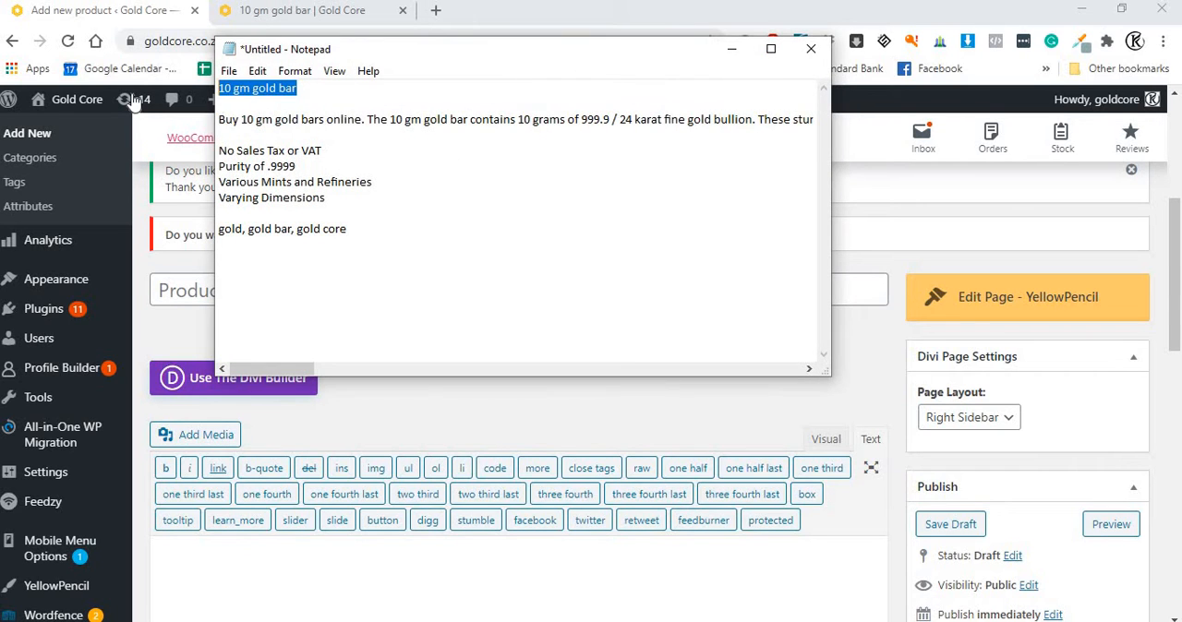
key("ctrl+c")
left_click(184, 293)
key("ctrl+v")
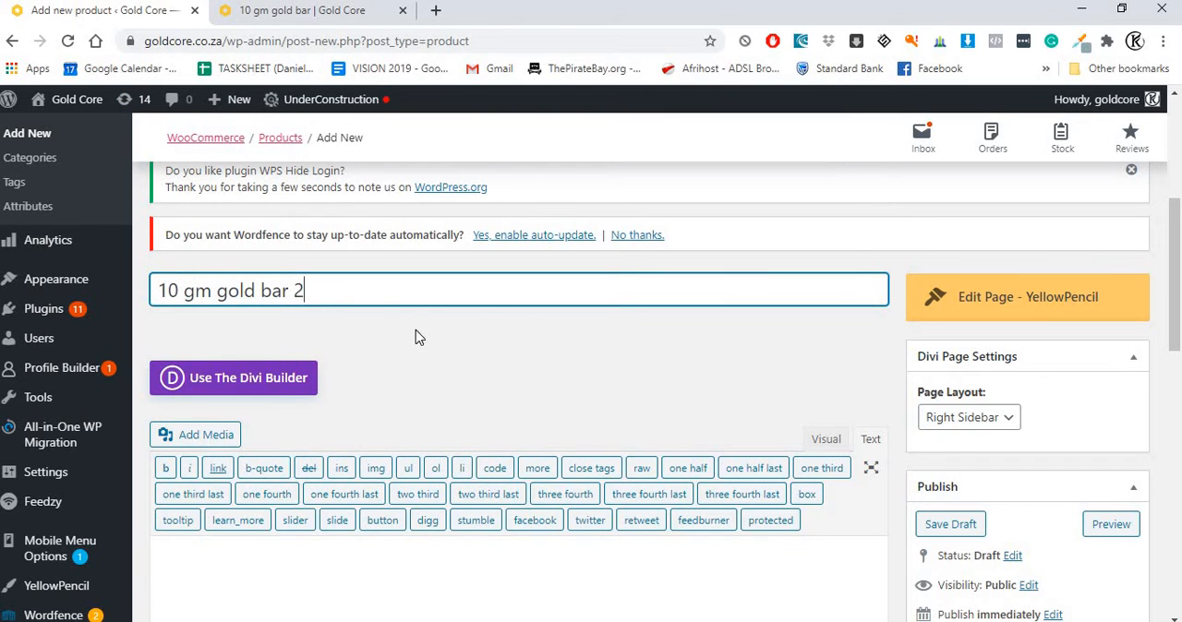
Step: Switch the new product's main description editor to Visual mode
scroll(415, 337, "down", 2)
scroll(415, 337, "up", 2)
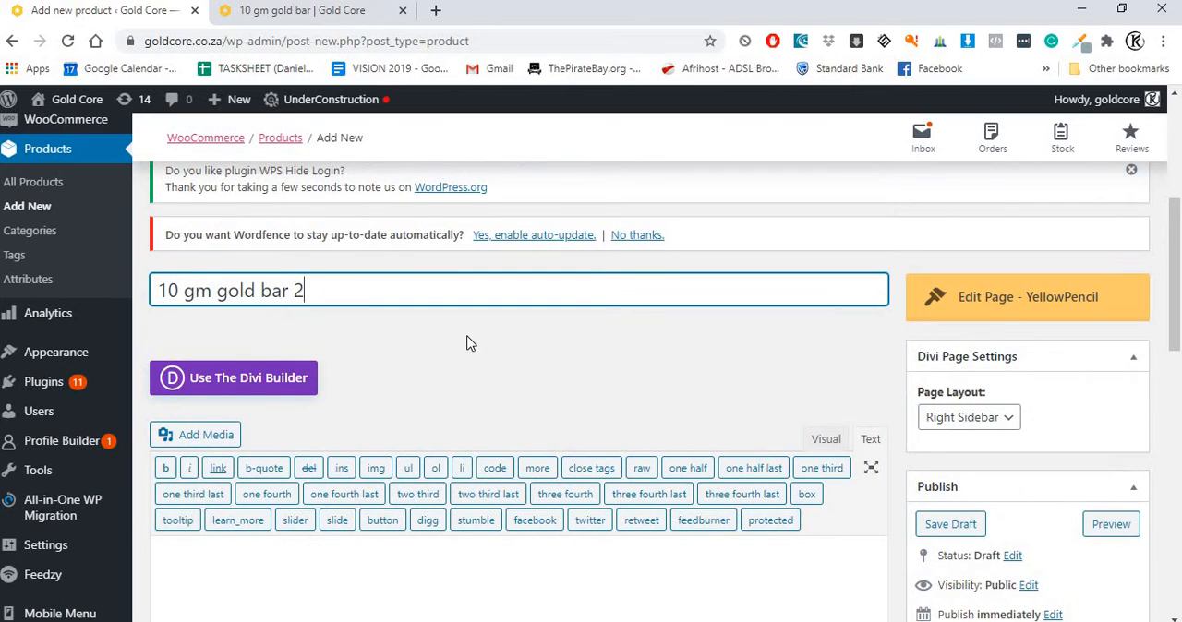
scroll(461, 342, "down", 3)
left_click(592, 348)
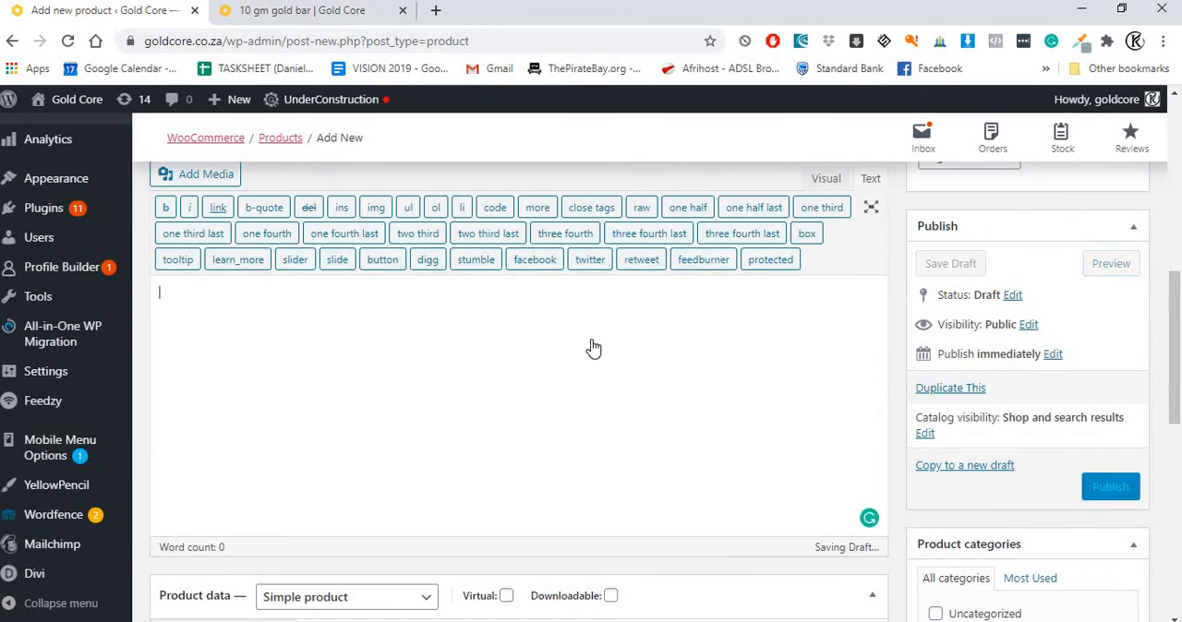
scroll(593, 348, "up", 2)
left_click(822, 353)
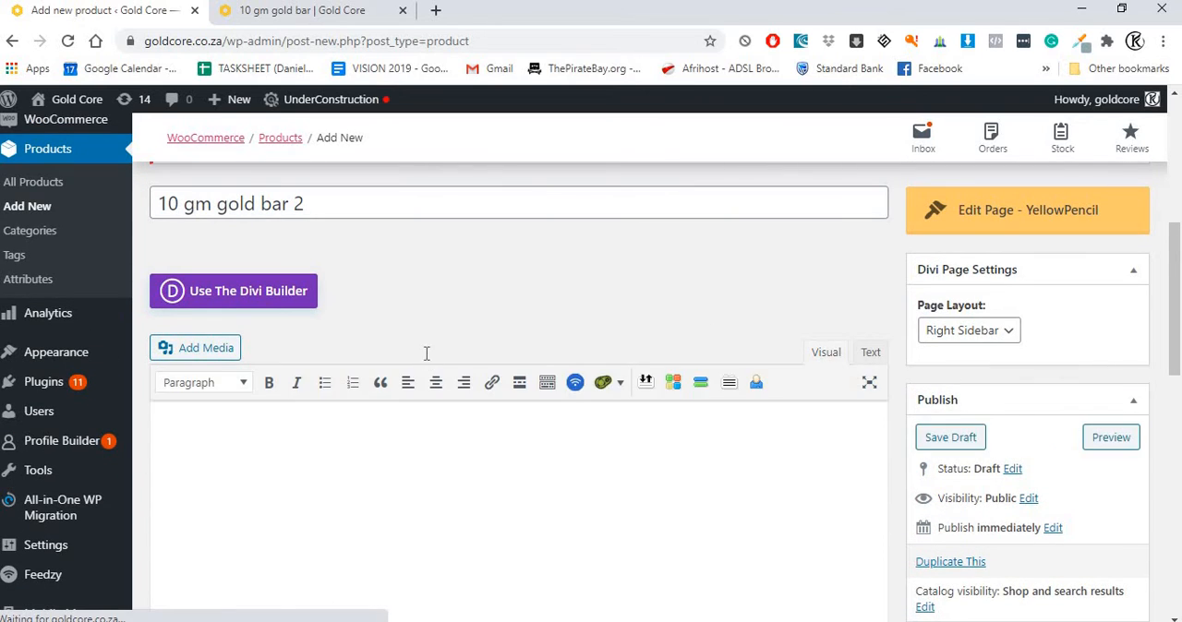
scroll(369, 351, "down", 2)
scroll(329, 351, "up", 1)
scroll(308, 345, "down", 1)
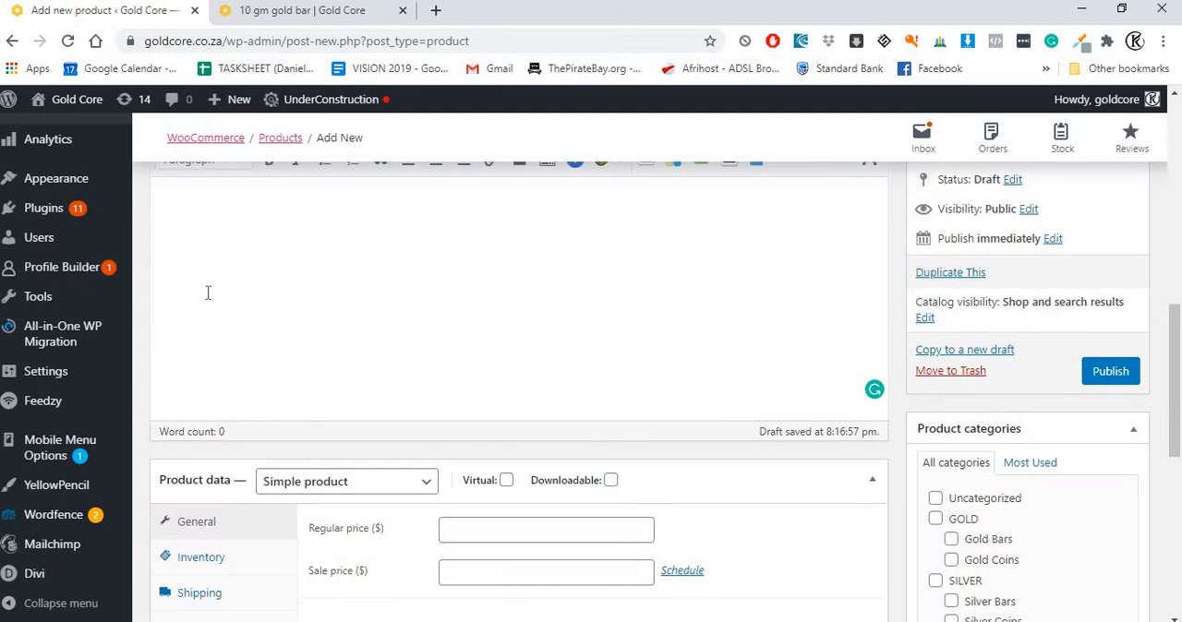
scroll(265, 343, "up", 2)
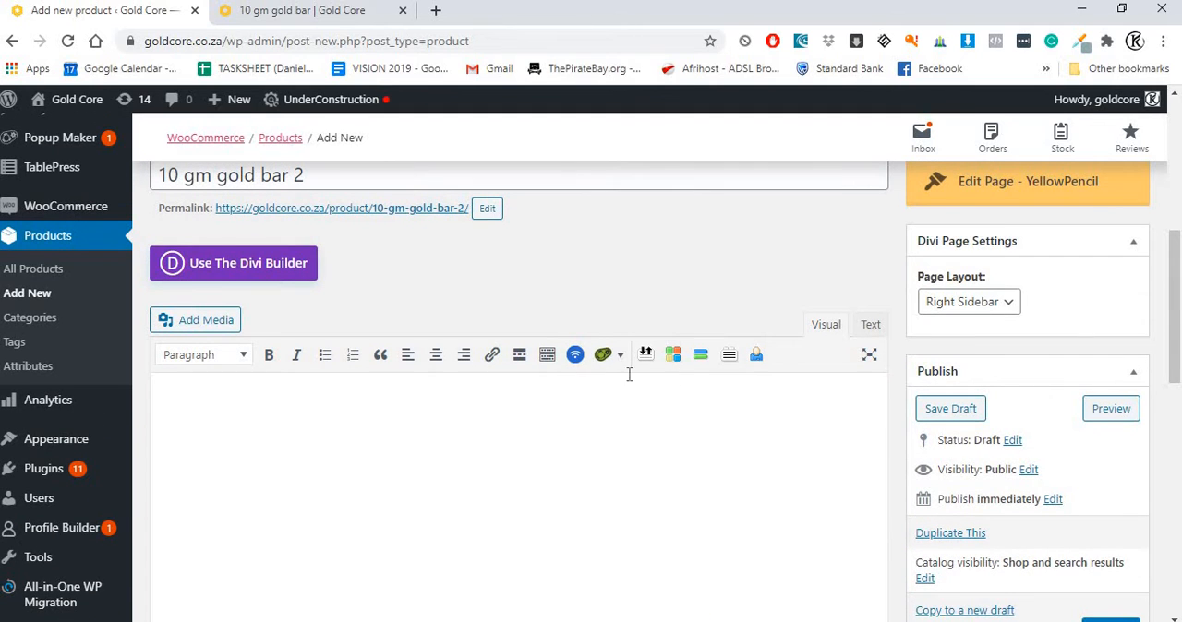
Step: Copy the "Buy 10 gm gold bars online" paragraph from the Notepad notes into the product's main description
key("alt+Tab")
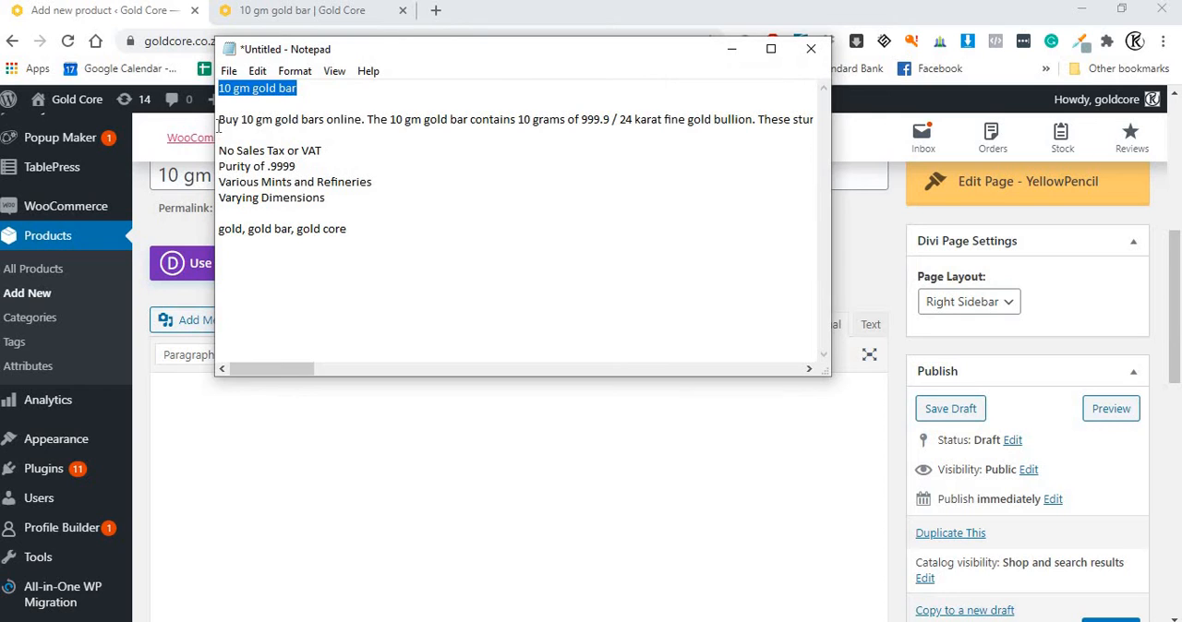
left_click(219, 123)
key("Down")
key("shift+End")
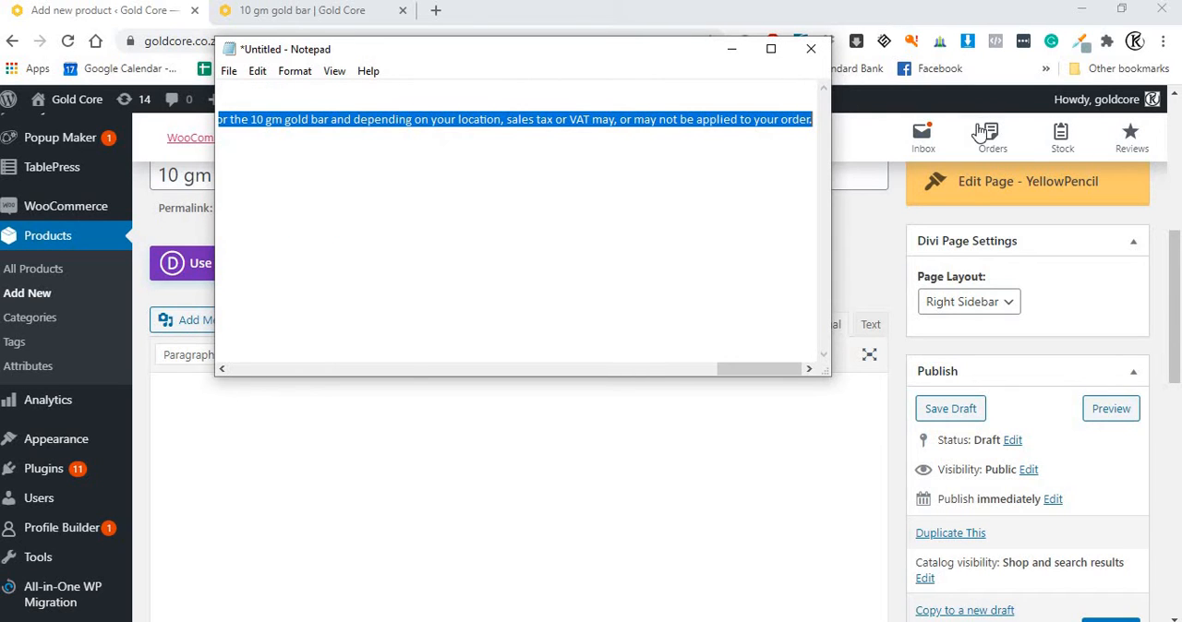
left_click(731, 48)
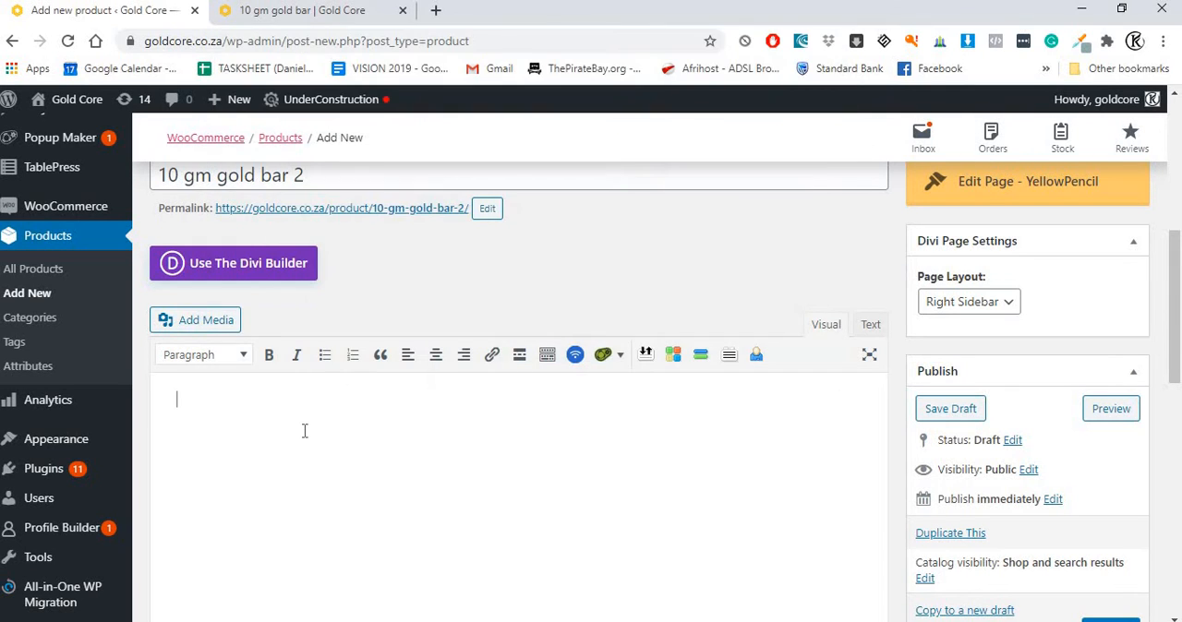
key("ctrl+v")
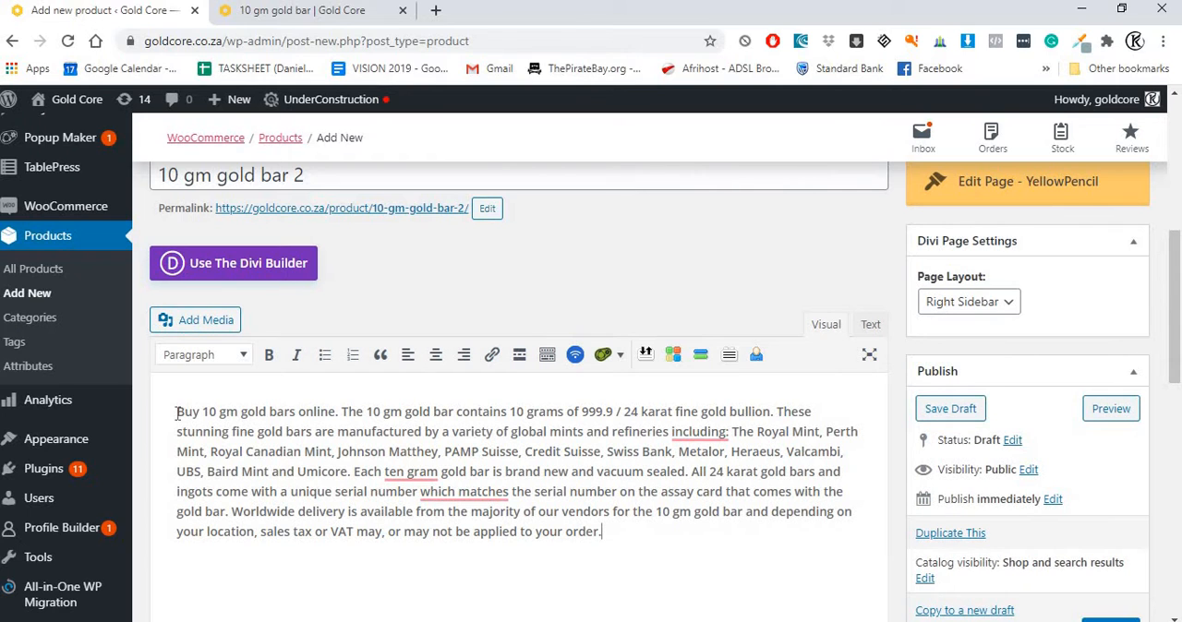
Step: Check where the full description and the short description sit on the 10 gm gold bar's storefront page
scroll(254, 337, "down", 2)
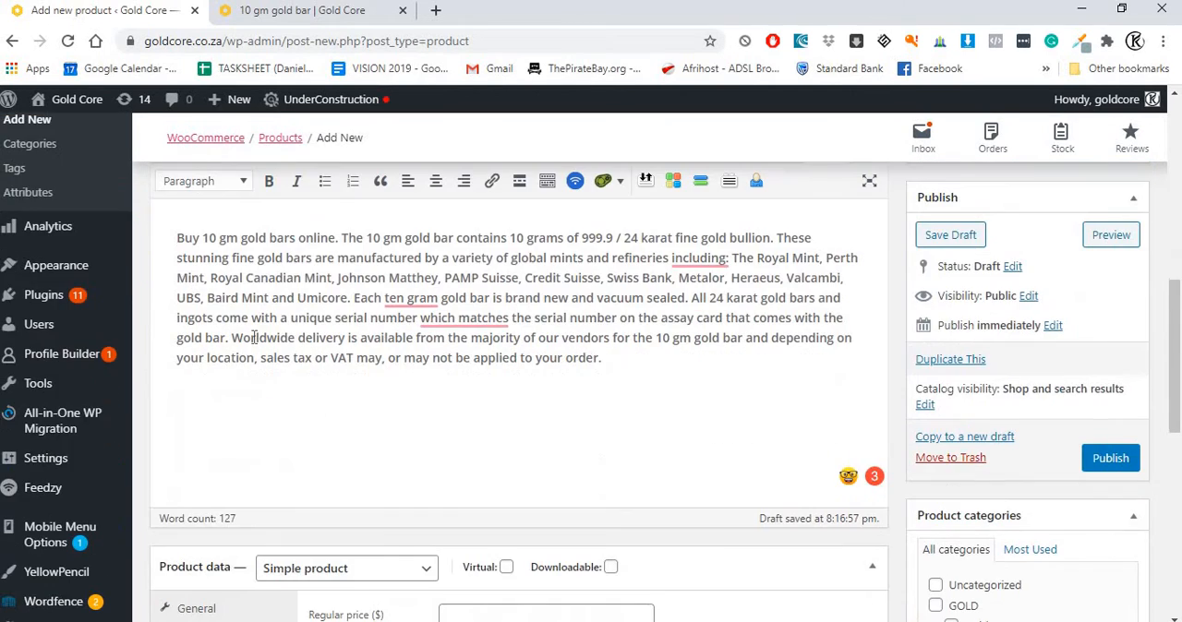
left_click(273, 18)
scroll(526, 310, "down", 4)
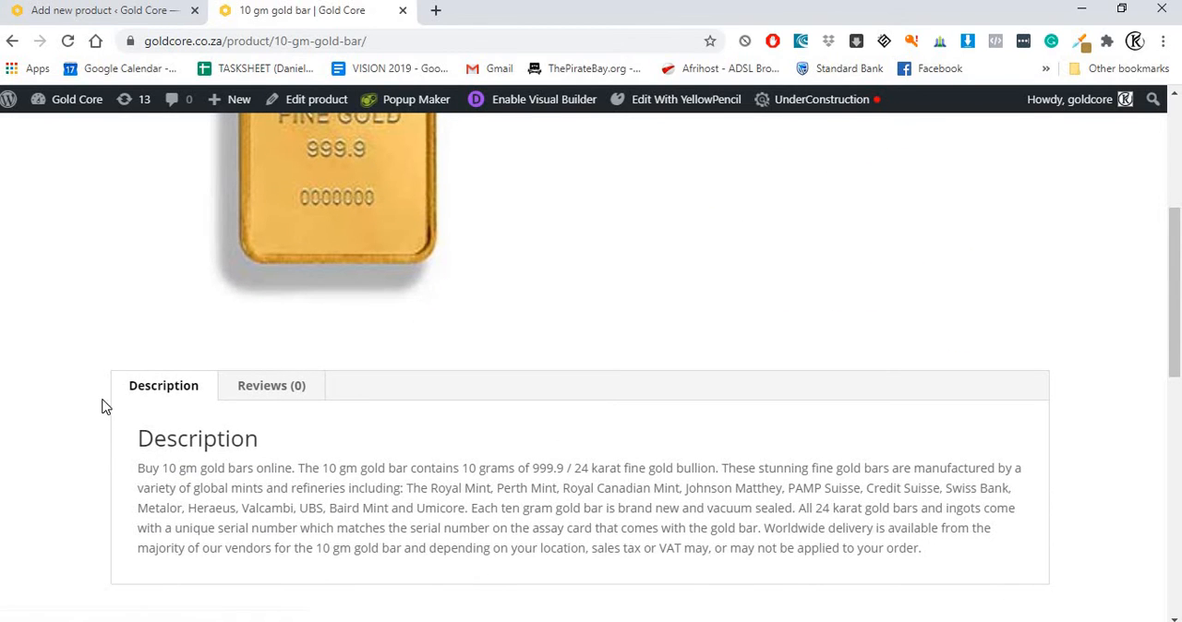
scroll(526, 485, "up", 4)
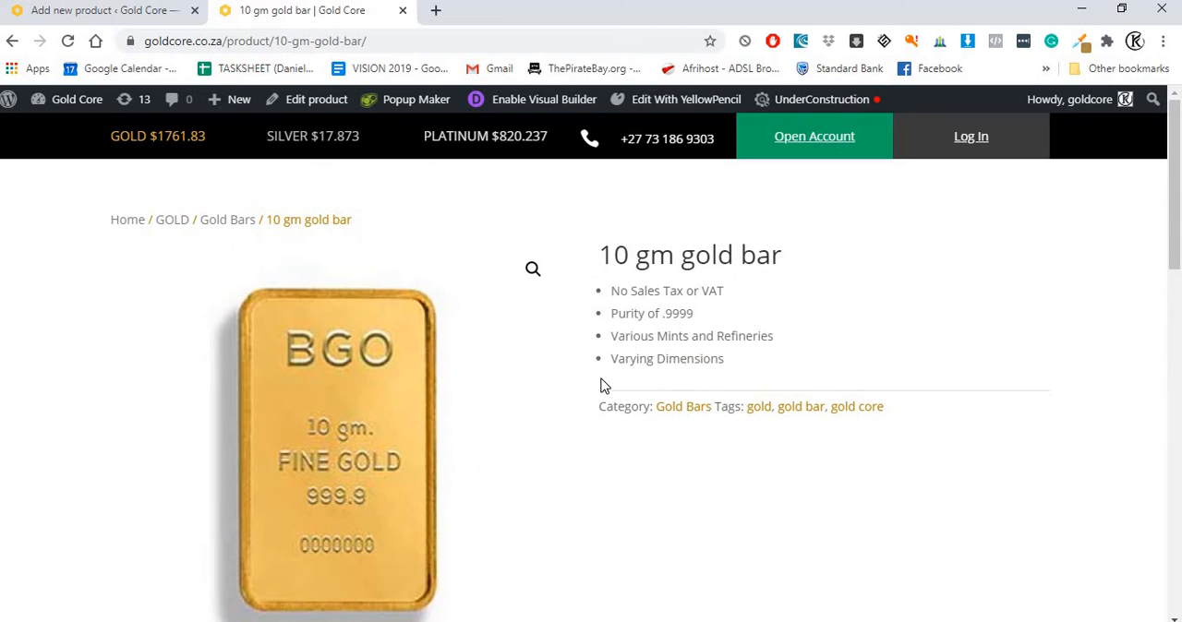
Step: Copy the four lines from "No Sales Tax or VAT" to "Varying Dimensions" from Notepad into the new product's short description
left_click(100, 13)
scroll(313, 304, "down", 4)
scroll(314, 312, "down", 3)
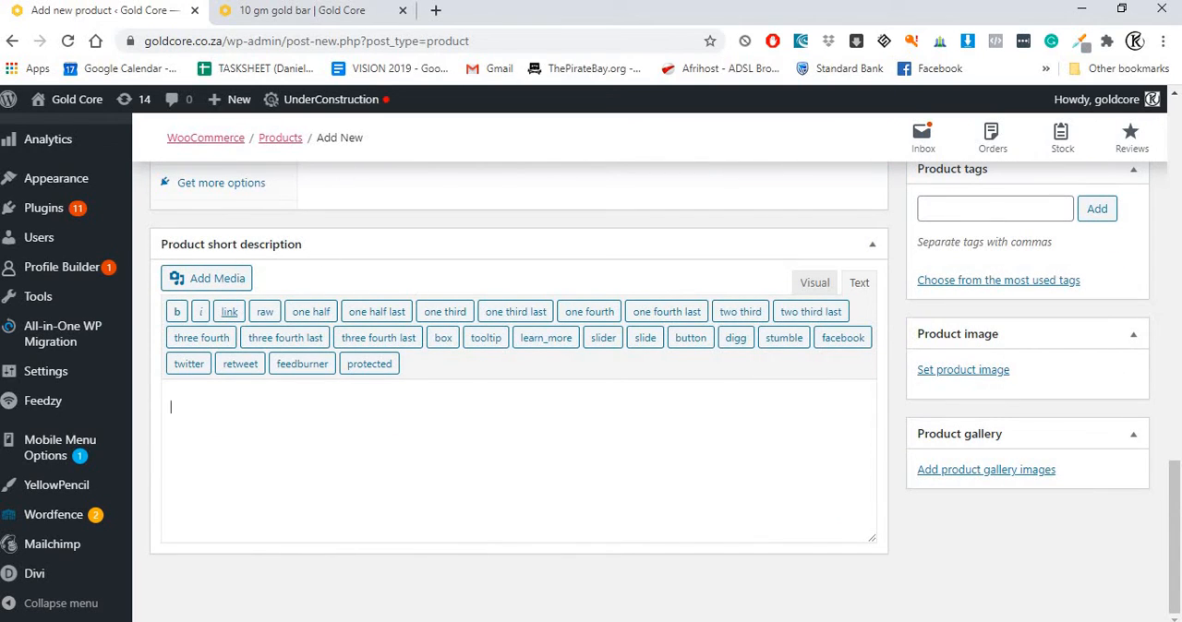
key("alt+Tab")
left_click(341, 213)
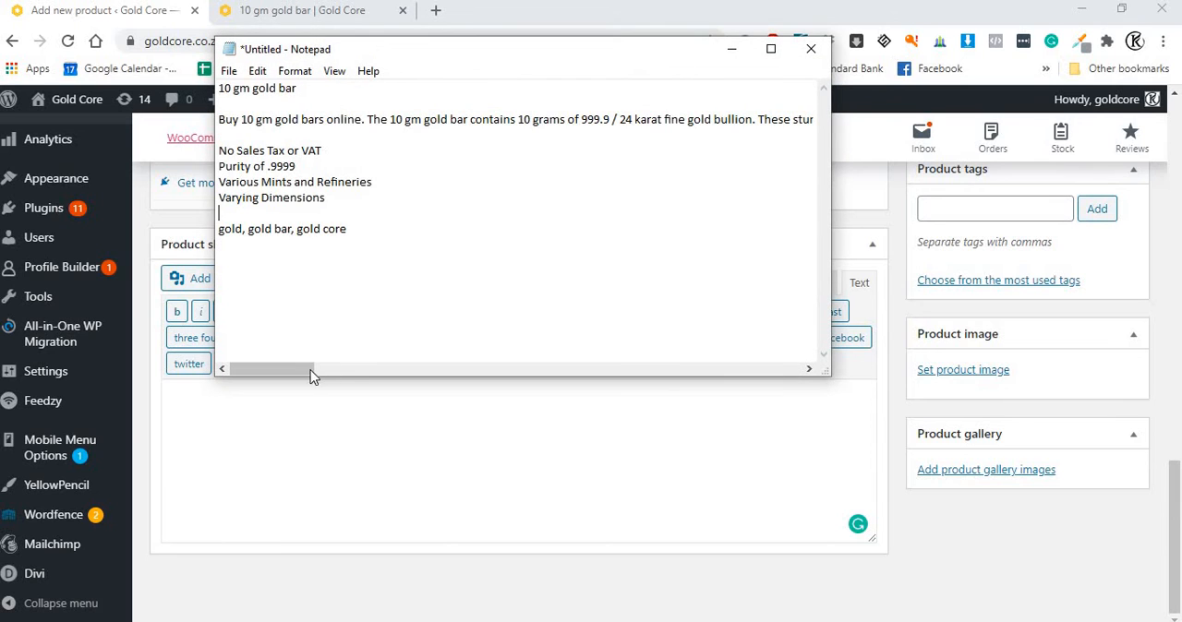
left_click_drag(367, 202, 197, 159)
key("ctrl+c")
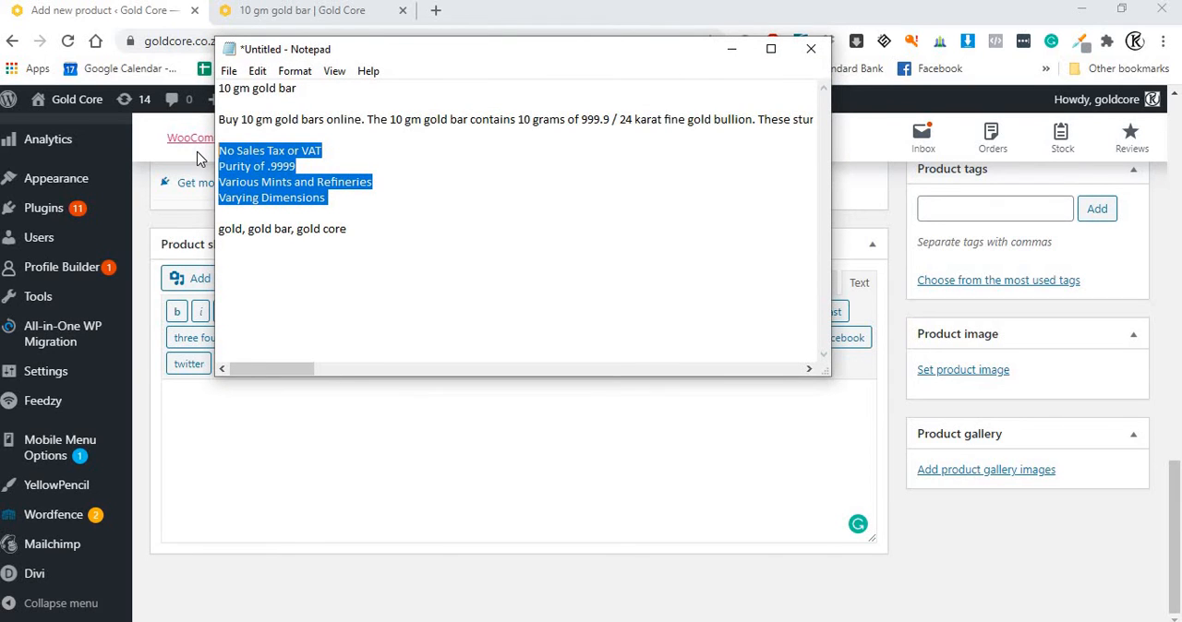
left_click(255, 458)
key("ctrl+v")
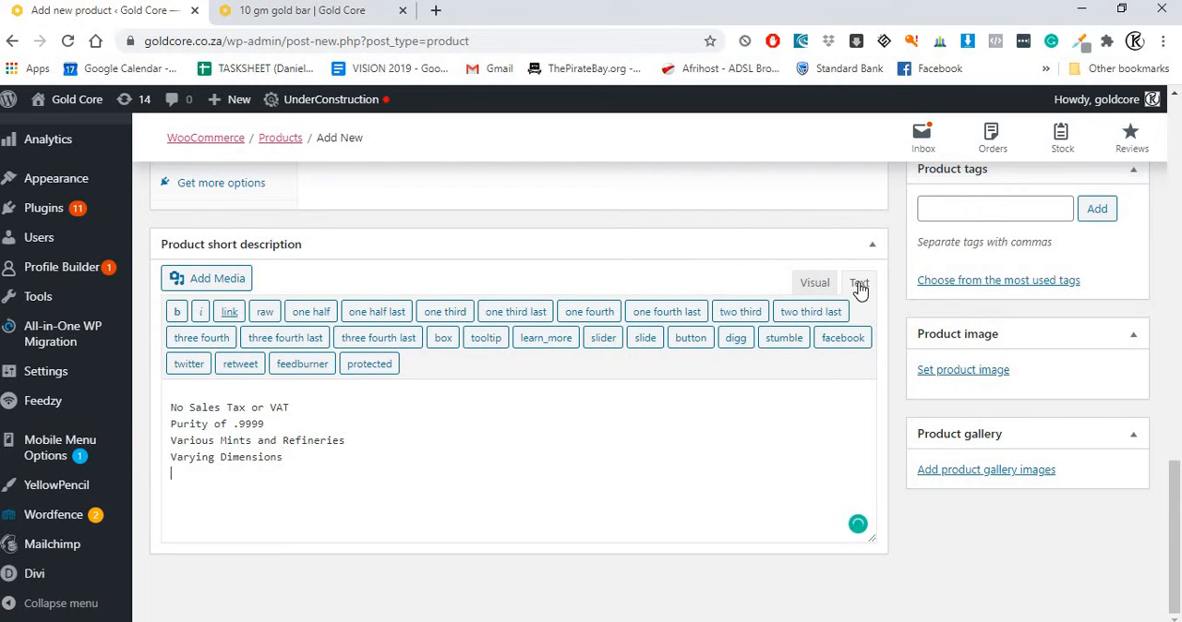
Step: Switch the short description editor to Visual mode and format its text as a bulleted list
left_click(807, 285)
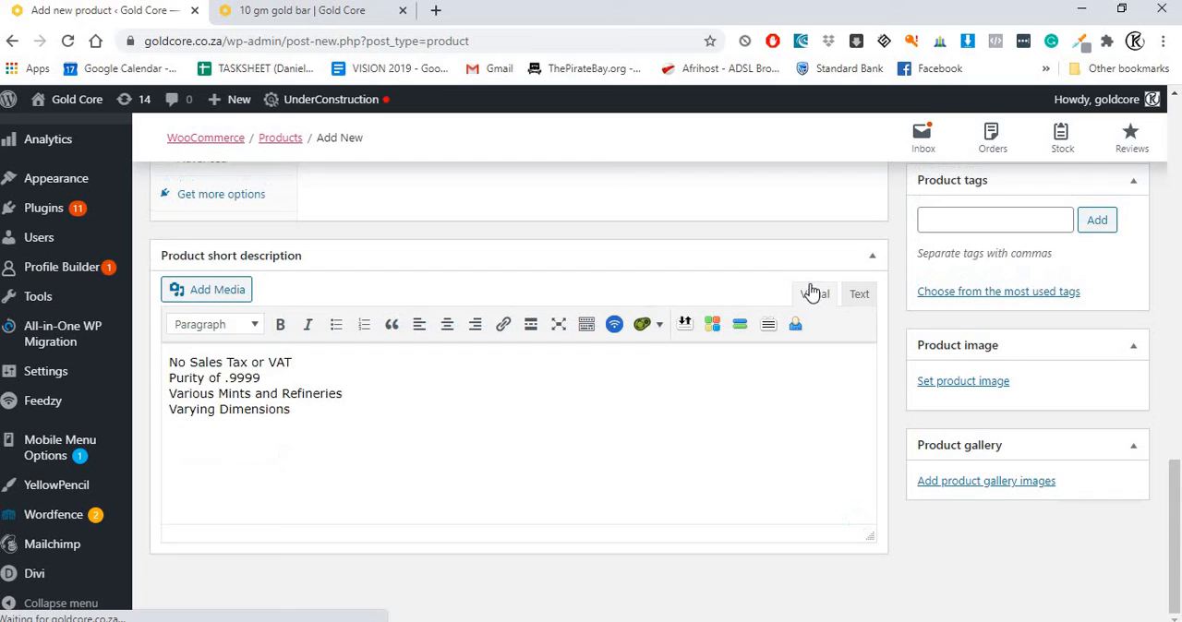
left_click(336, 325)
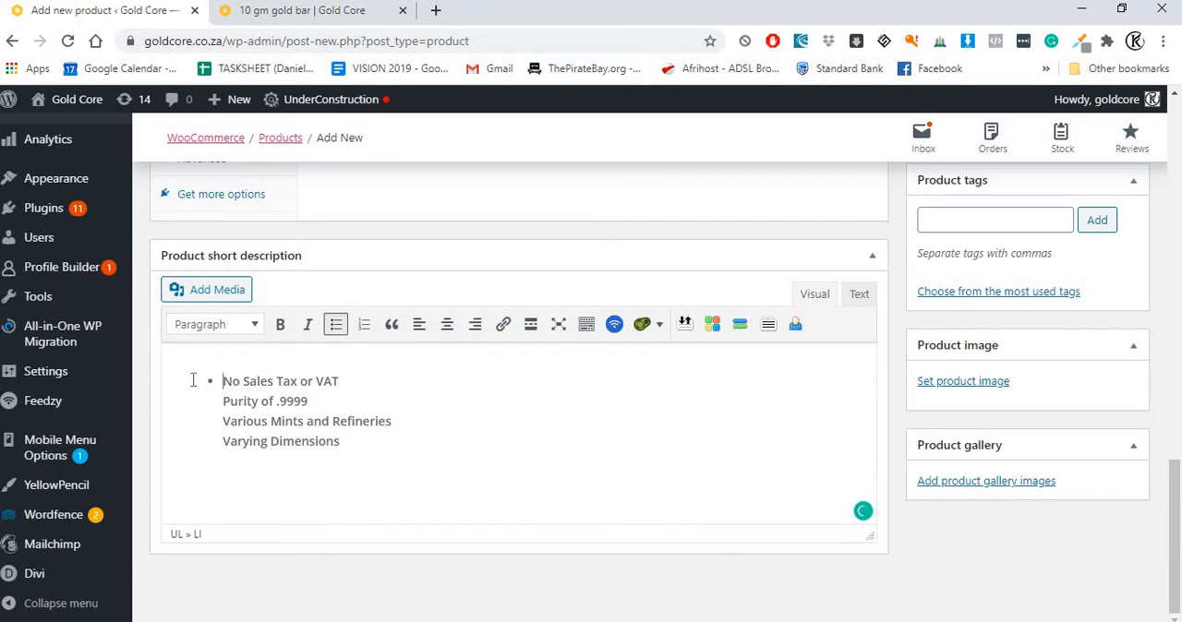
key("ctrl+z")
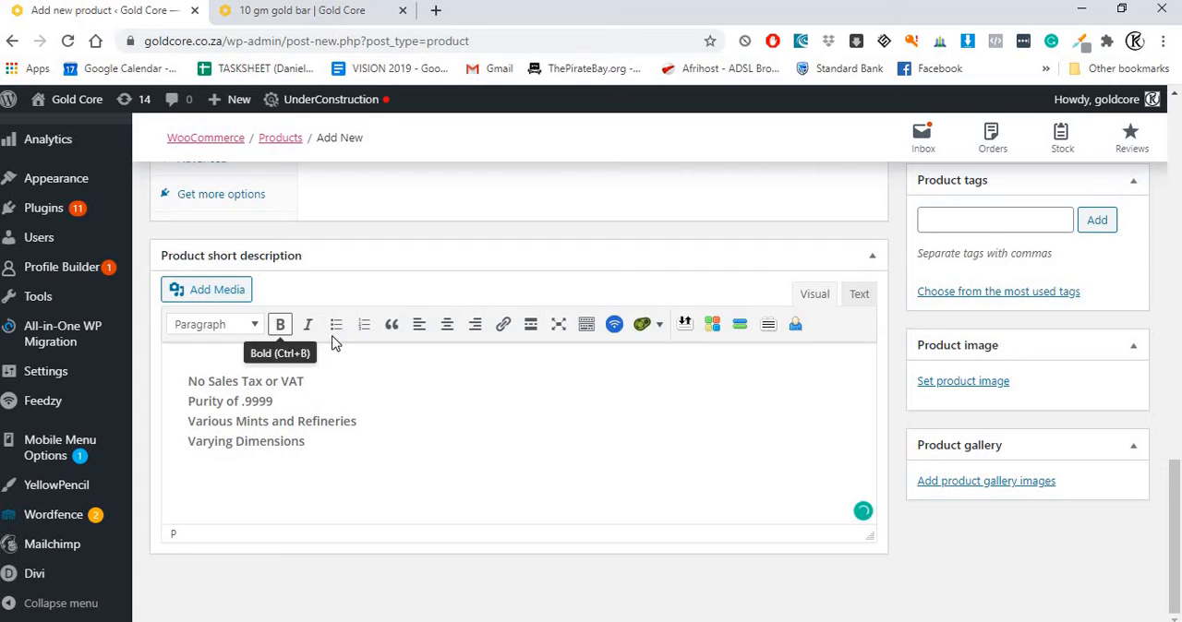
left_click(336, 324)
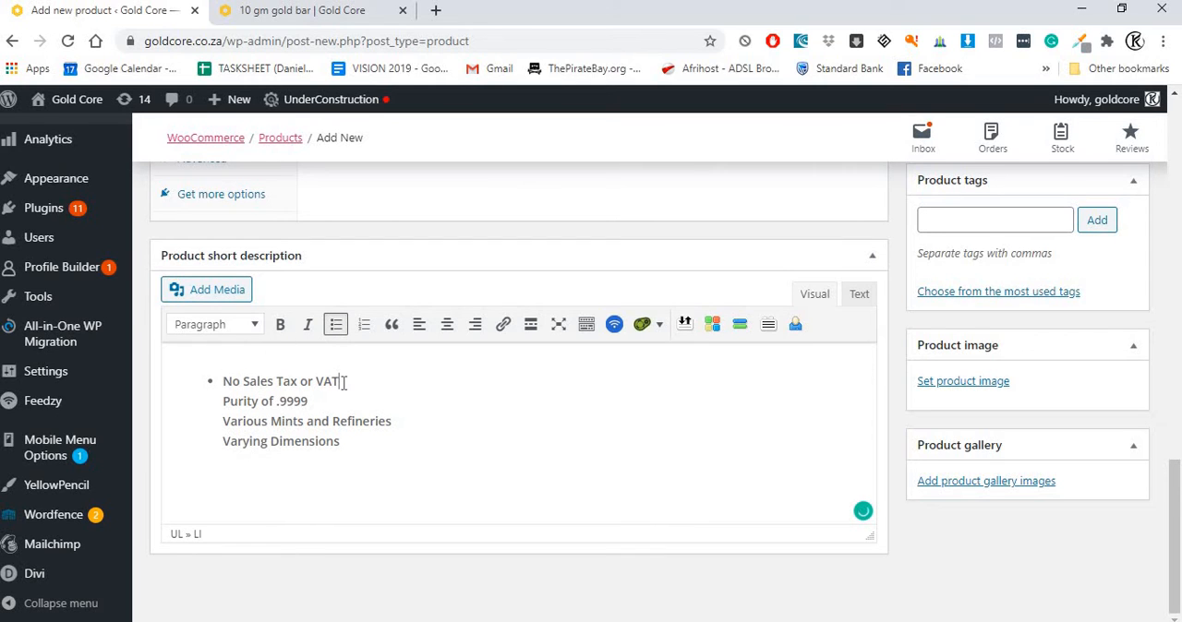
Step: Move "Purity of .9999" into its own bullet below "No Sales Tax or VAT"
key("Return")
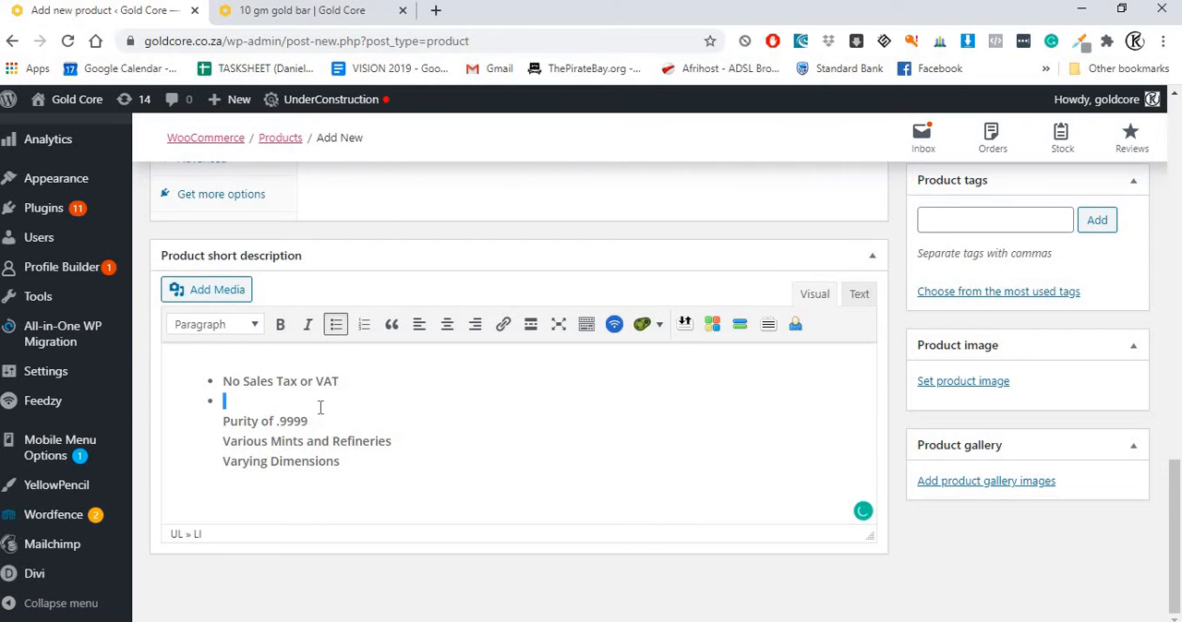
triple_click(330, 422)
key("ctrl+x")
left_click(259, 394)
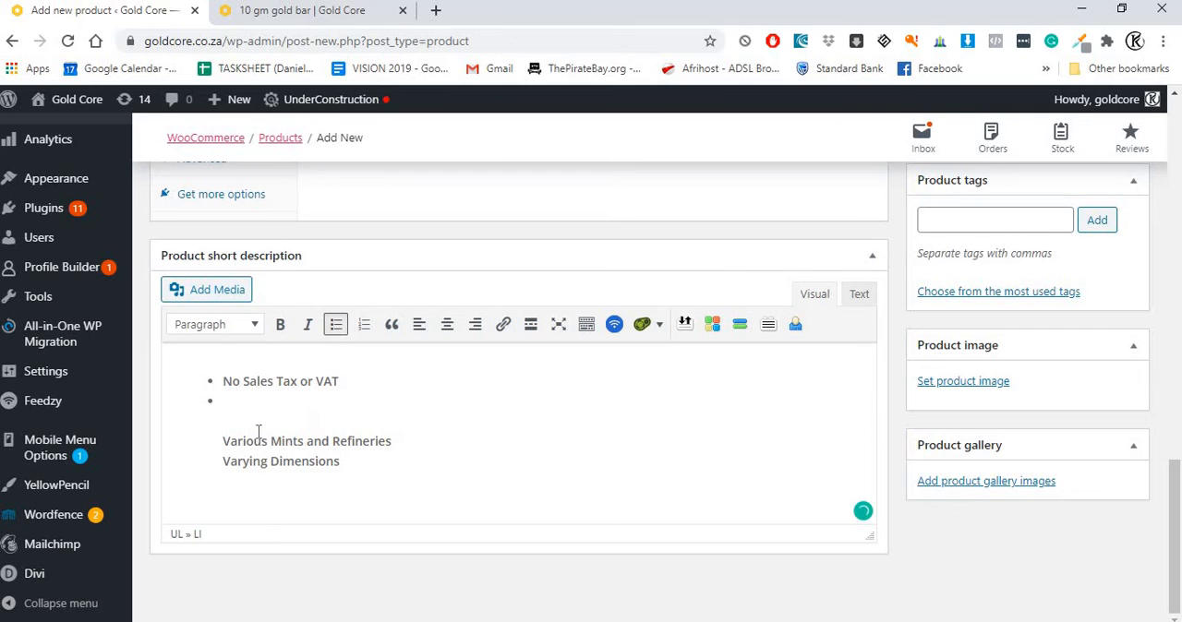
key("ctrl+v")
left_click(222, 441)
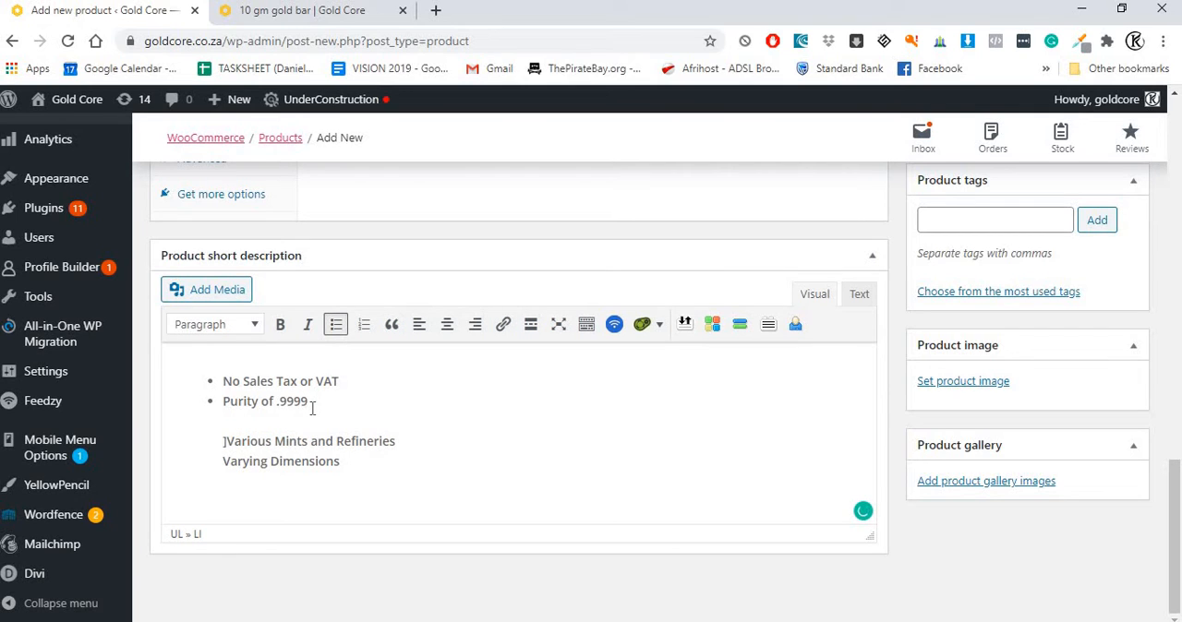
key("Delete")
Step: Move "Various Mints and Refineries" into its own third bullet and add an empty bullet below it
key("Return")
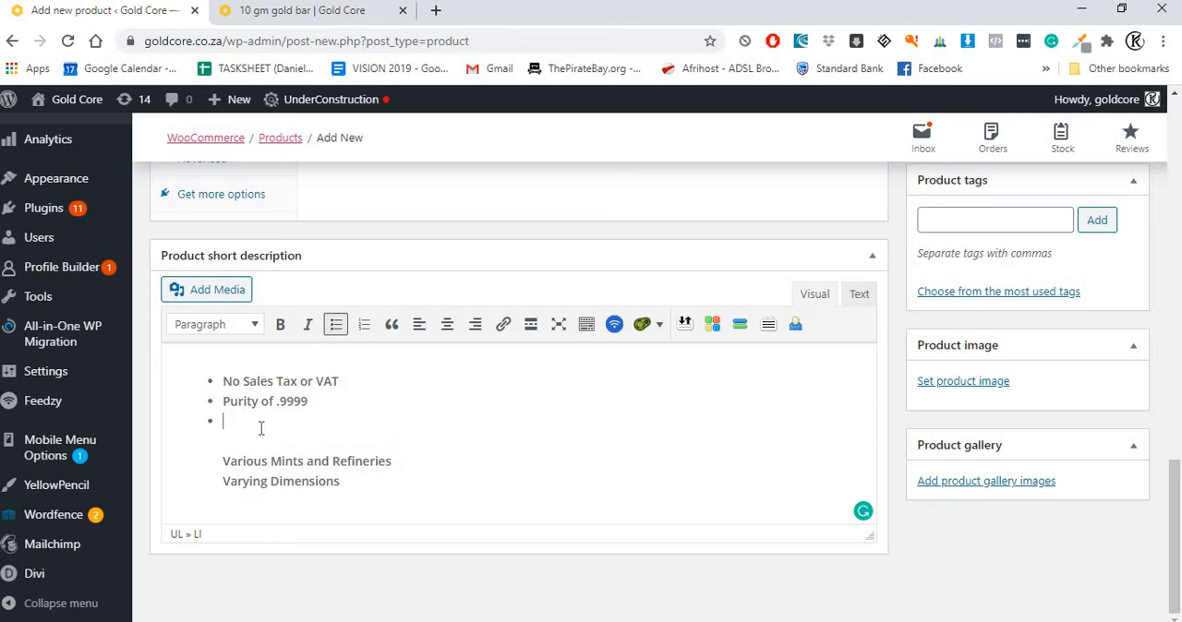
left_click_drag(222, 461, 452, 466)
key("Delete")
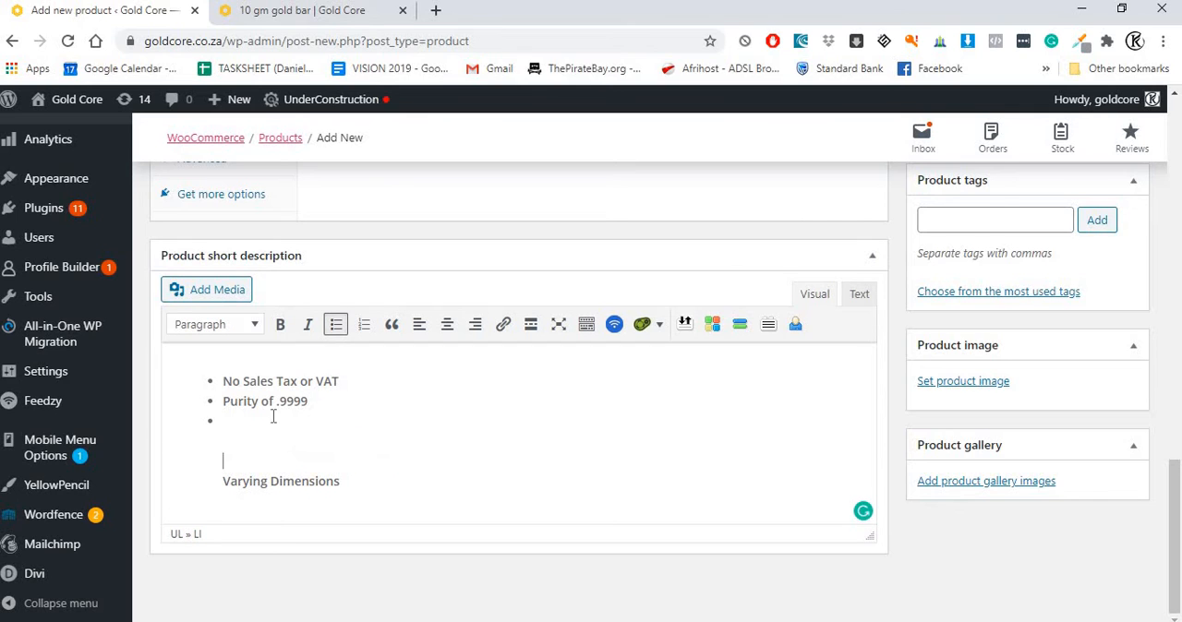
key("ctrl+v")
key("Return")
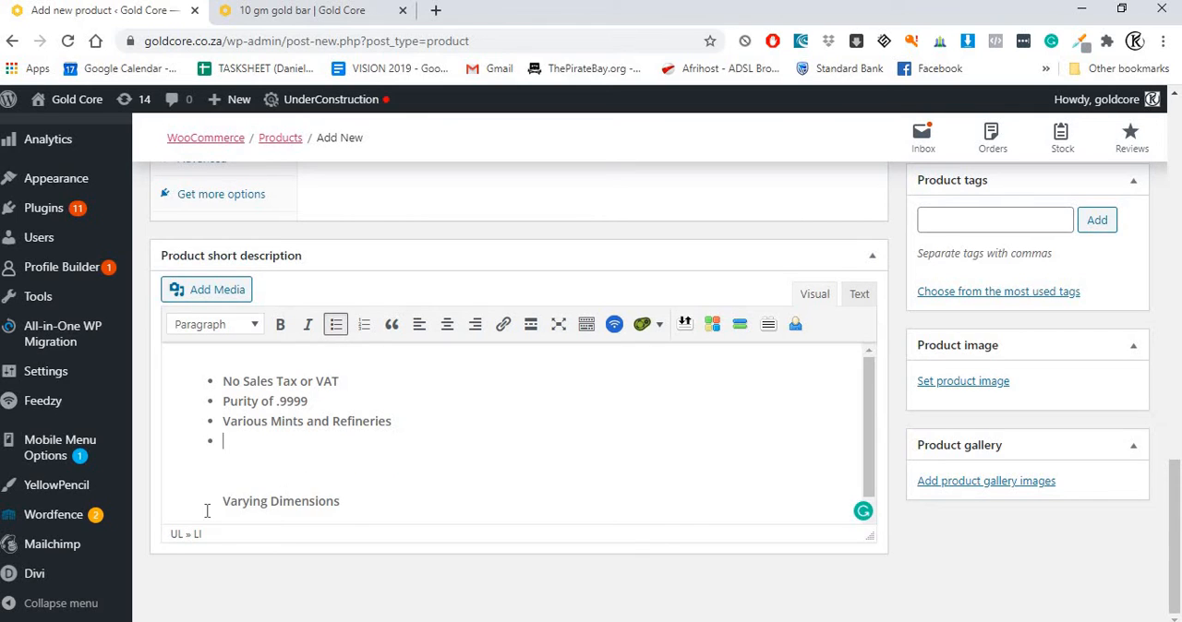
Step: Move "Varying Dimensions" into the empty fourth bullet of the short description
left_click_drag(222, 501, 348, 502)
key("ctrl+x")
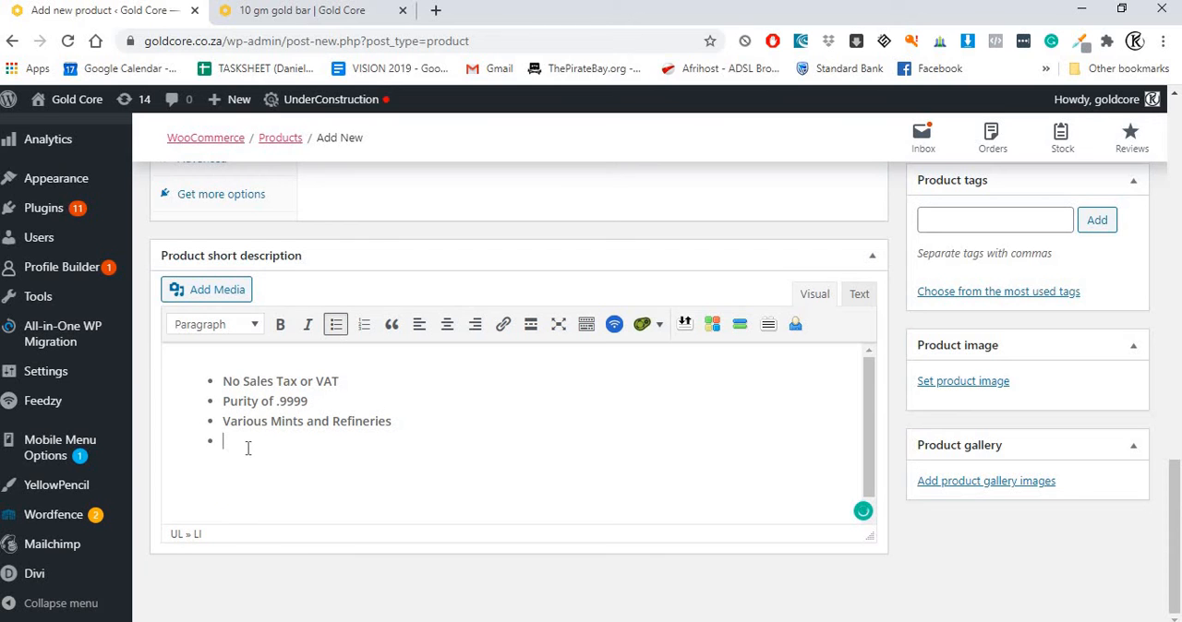
key("ctrl+v")
Step: Set the product's regular price to 250 dollars in the general product data
scroll(249, 427, "up", 15)
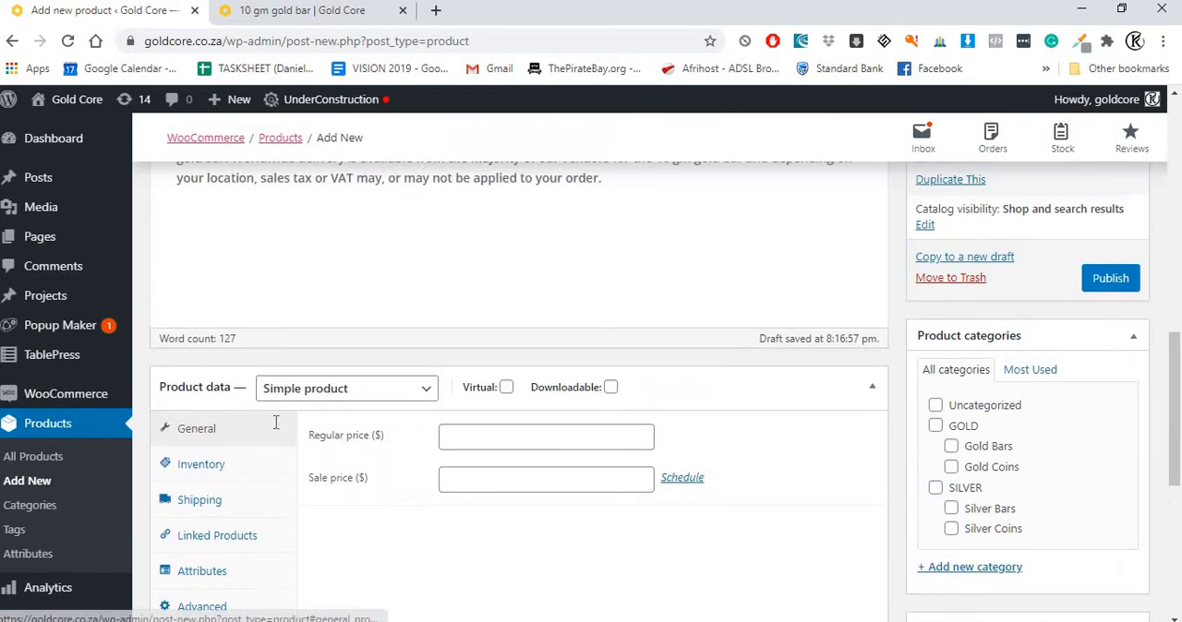
scroll(378, 407, "up", 3)
scroll(381, 409, "down", 7)
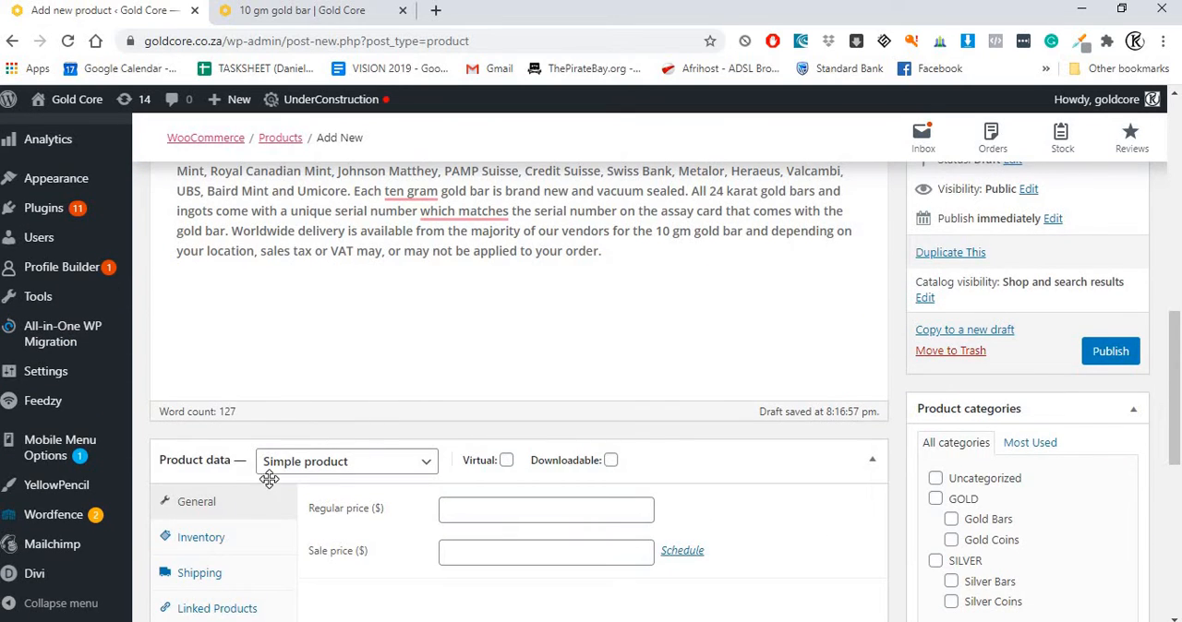
scroll(318, 471, "down", 1)
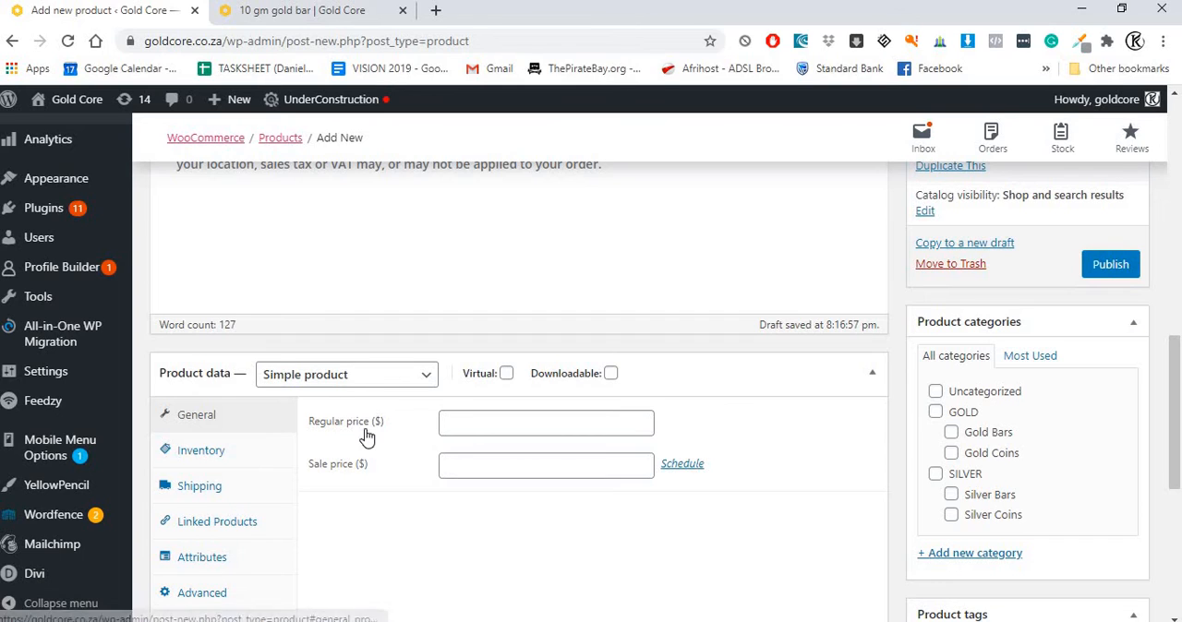
left_click(460, 416)
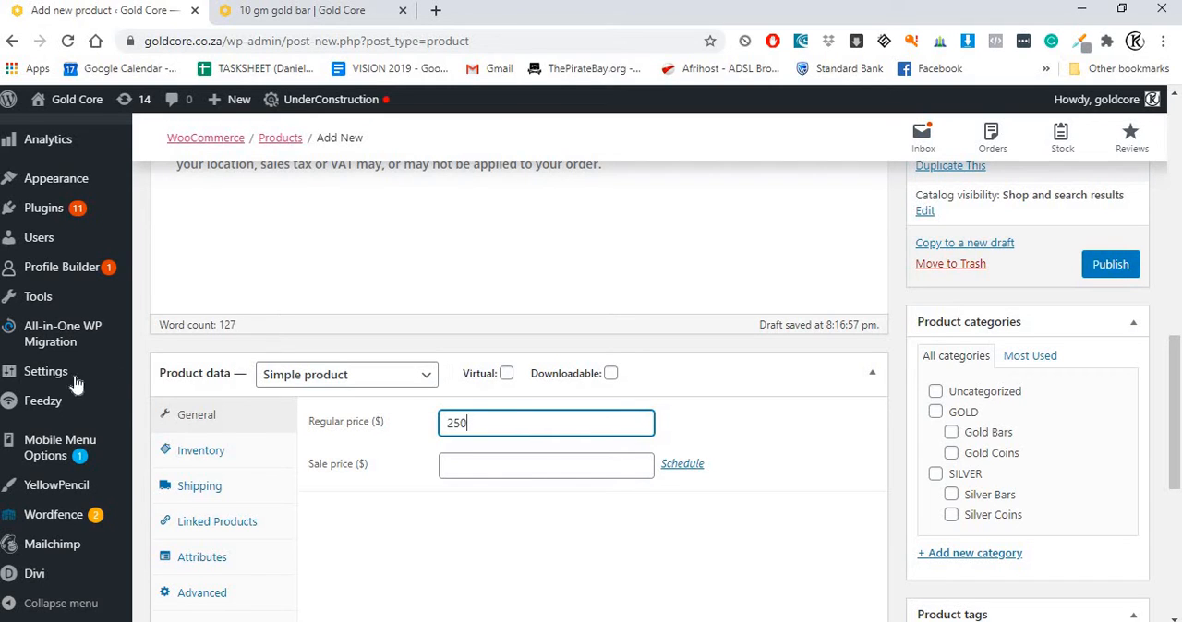
Step: Set the product's SKU to ID001 in the inventory data
left_click(192, 451)
scroll(219, 460, "down", 1)
scroll(220, 460, "down", 2)
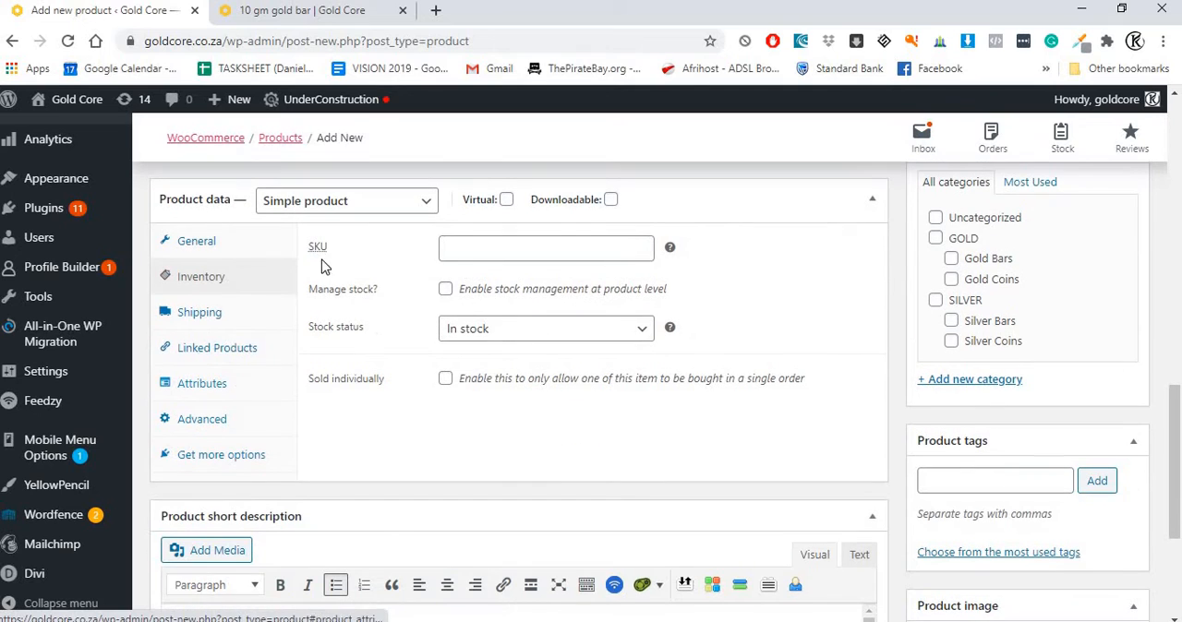
left_click(460, 251)
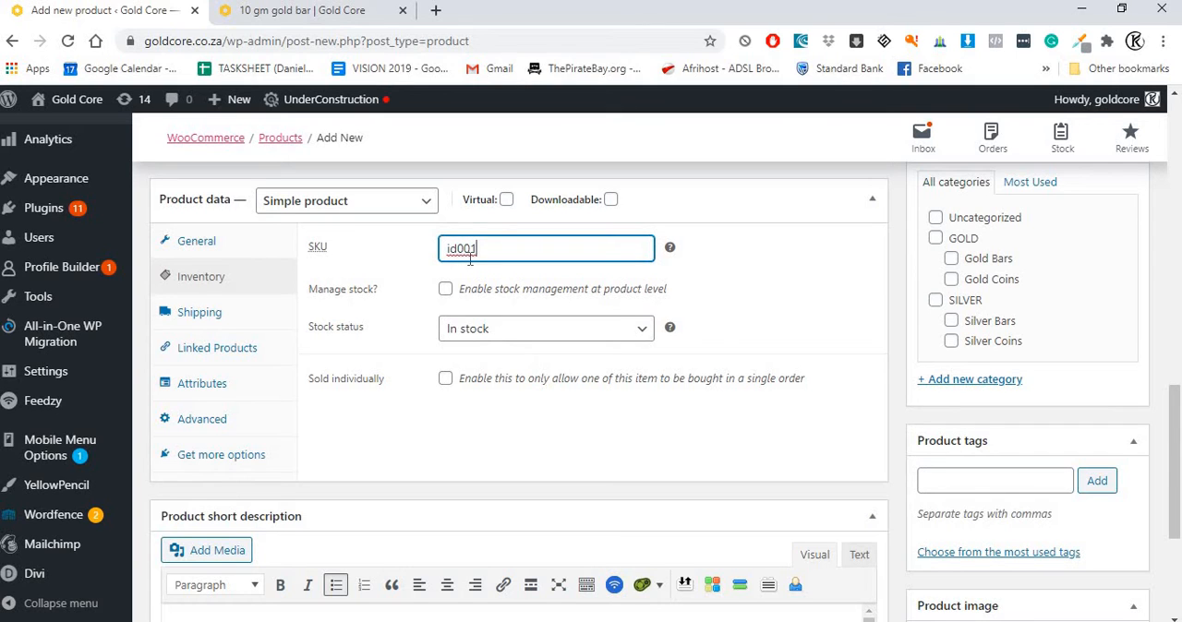
Step: Set the shipping weight to 10 oz and keep the shipping class at "No shipping class"
left_click(198, 312)
left_click(451, 249)
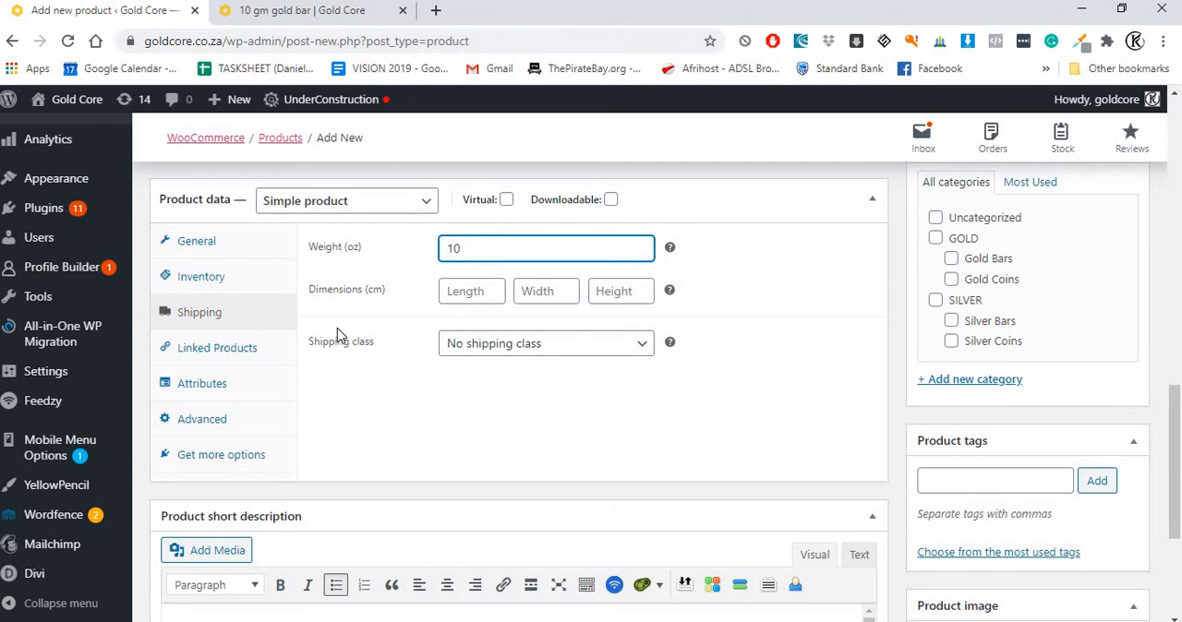
left_click(475, 347)
left_click(449, 362)
Step: Look through the linked products, attributes and advanced settings, and recheck the general and inventory data
left_click(222, 356)
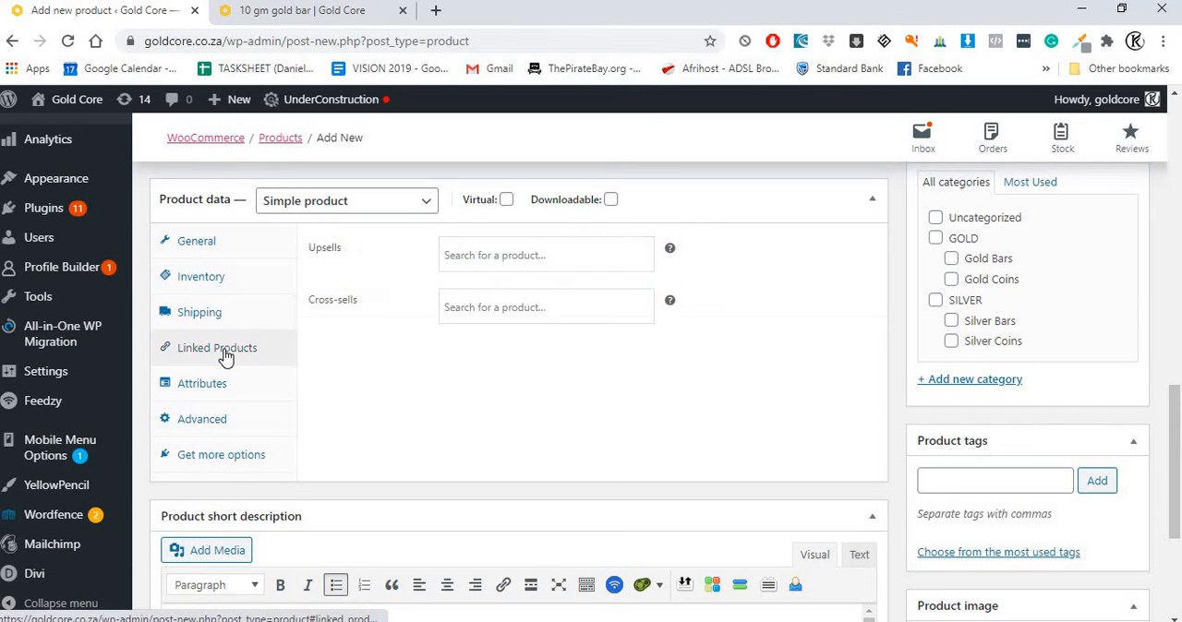
left_click(223, 394)
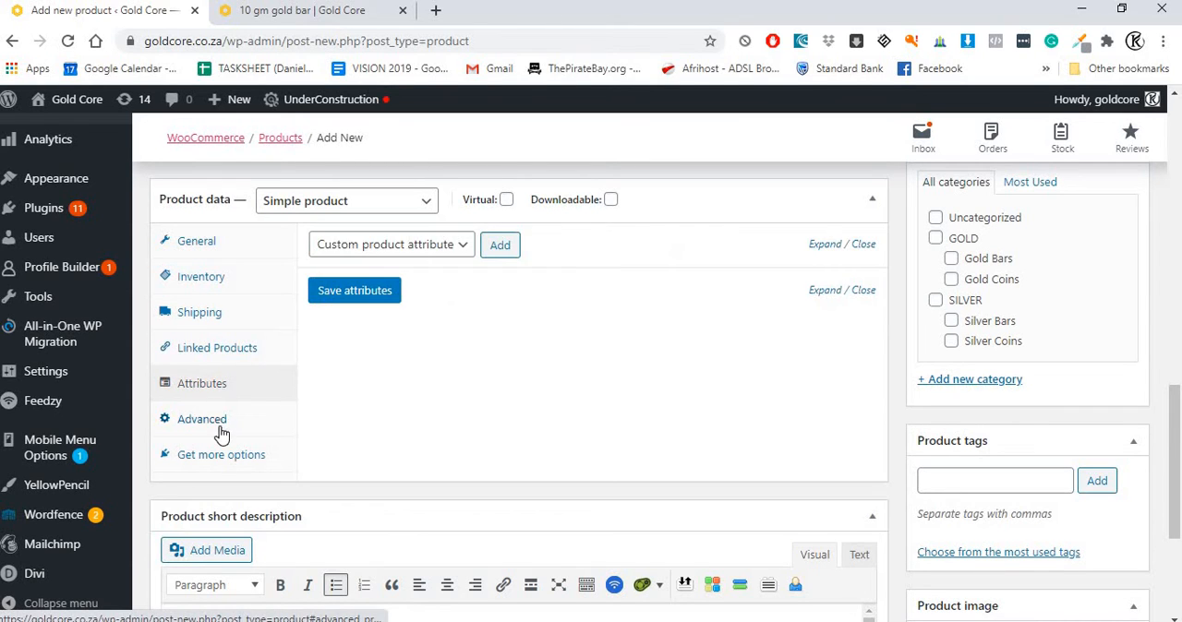
left_click(218, 426)
left_click(194, 246)
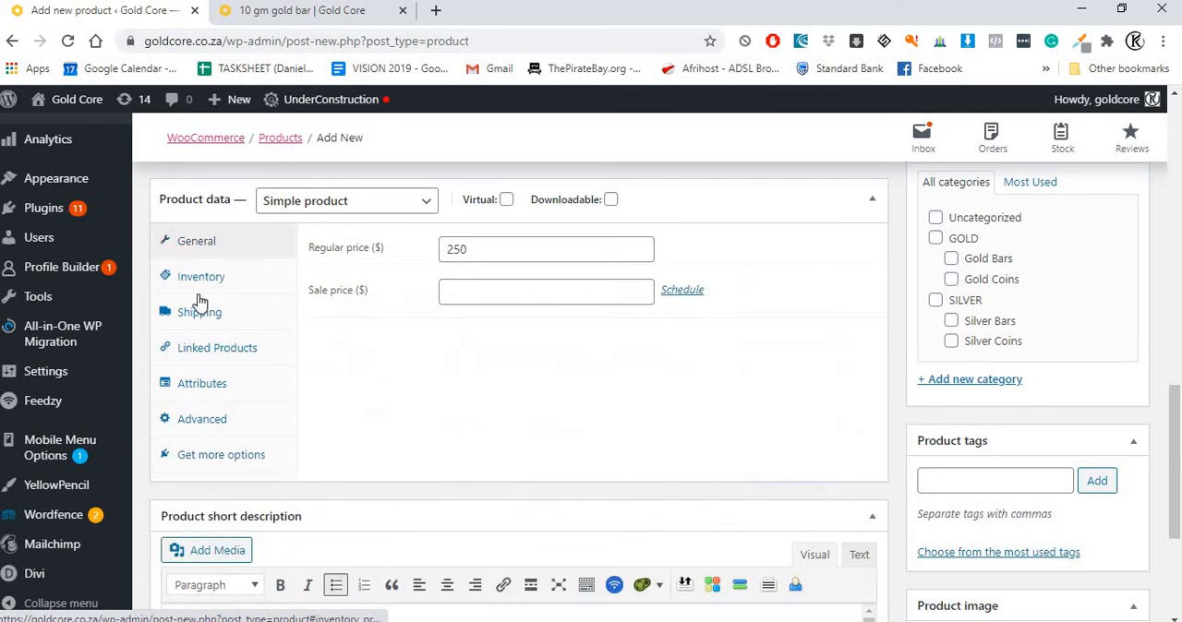
left_click(203, 282)
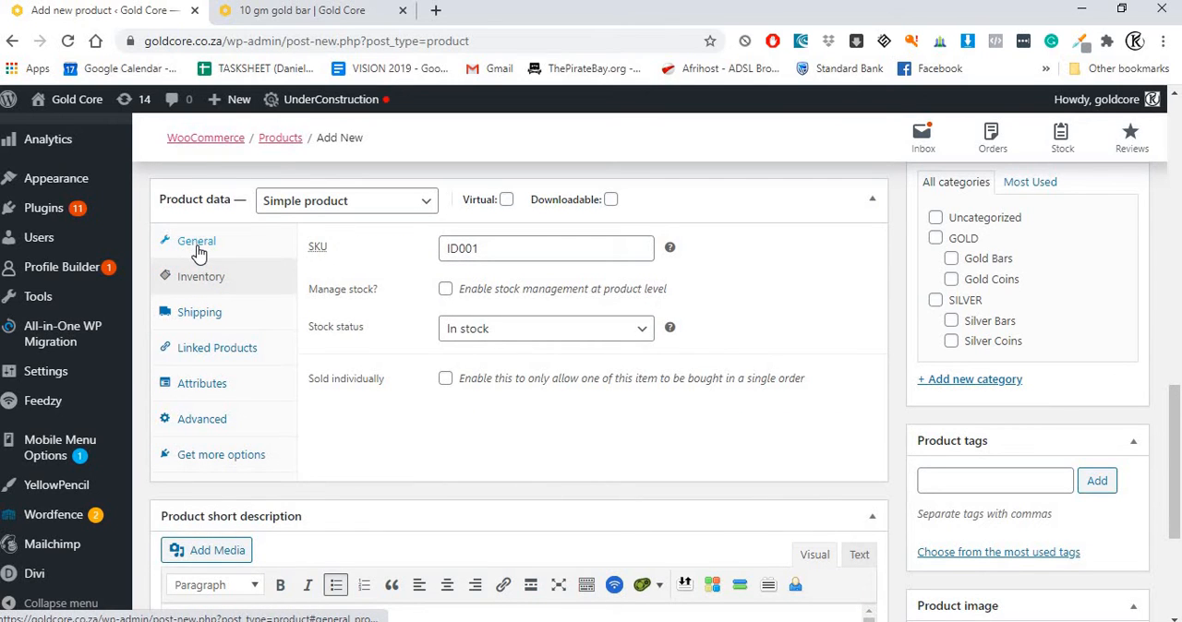
left_click(197, 245)
left_click(192, 275)
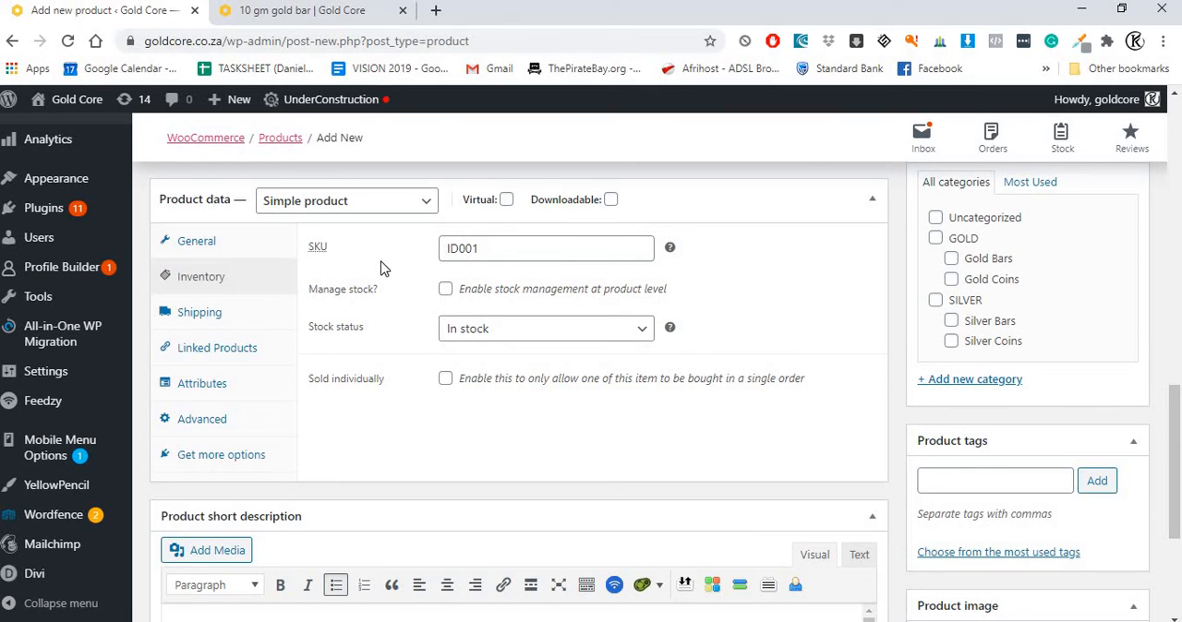
Step: Check the available stock status options and keep the product set to "In stock"
left_click(453, 332)
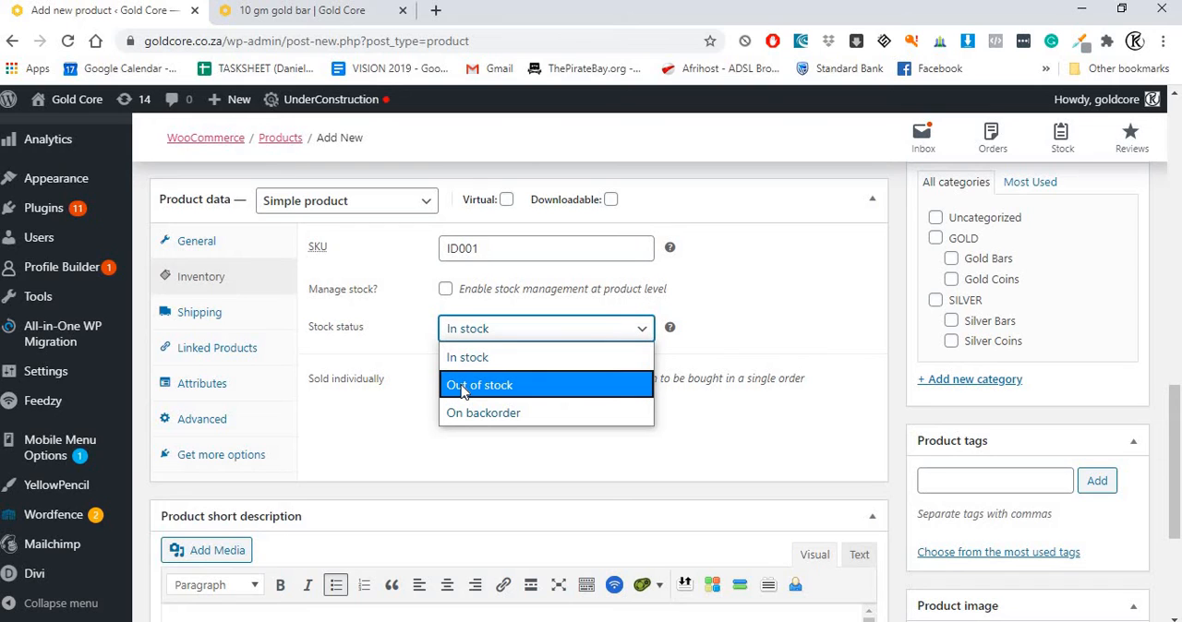
left_click(453, 327)
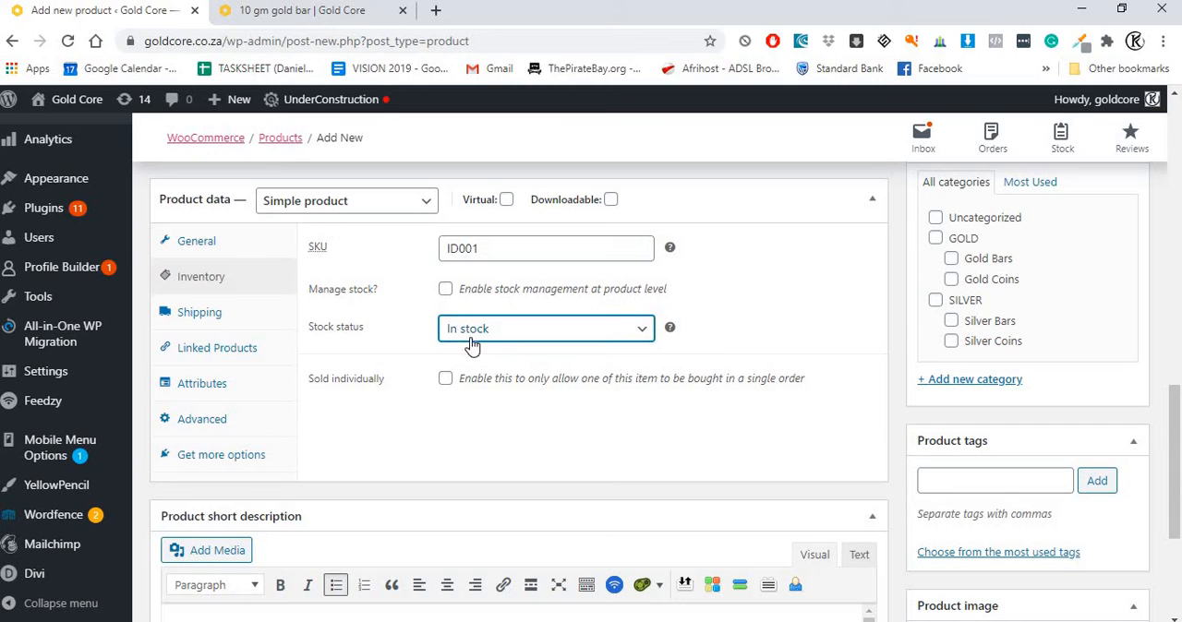
left_click(470, 339)
Step: Review the shipping, inventory and general data, the product title and description, and the category options
left_click(237, 319)
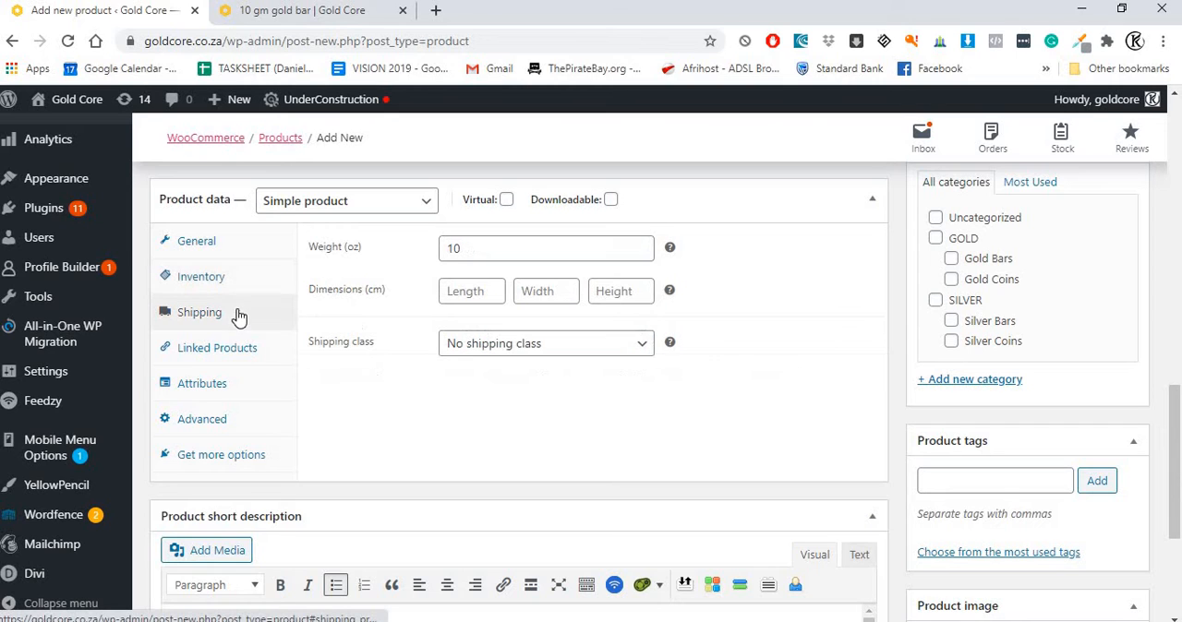
left_click(210, 275)
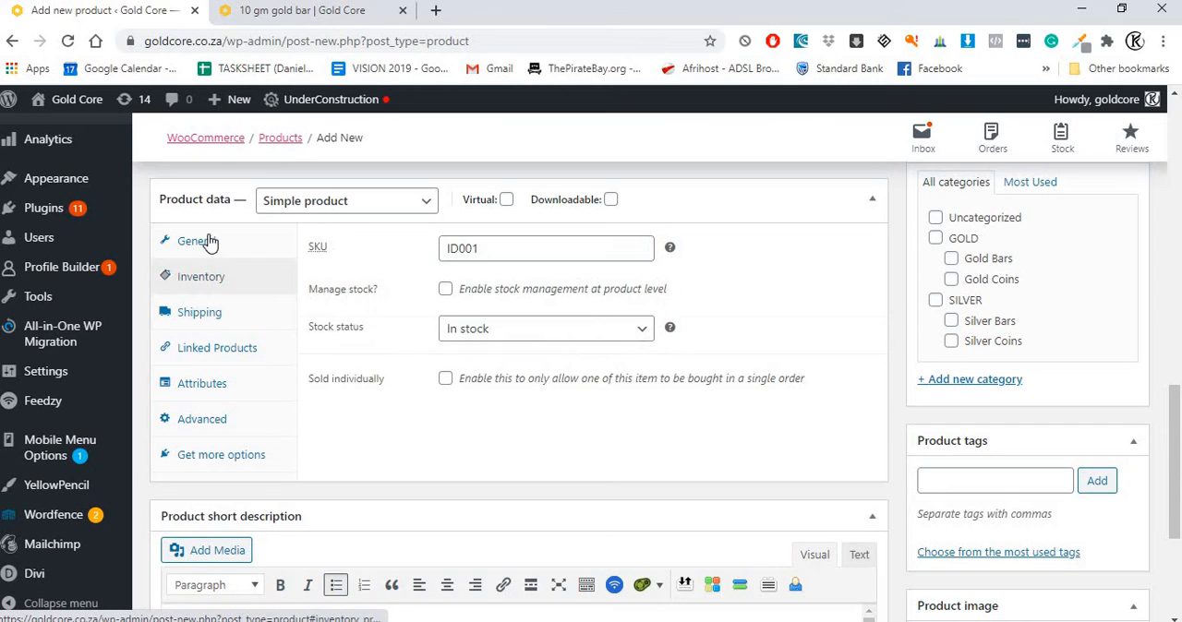
left_click(194, 238)
scroll(490, 285, "down", 2)
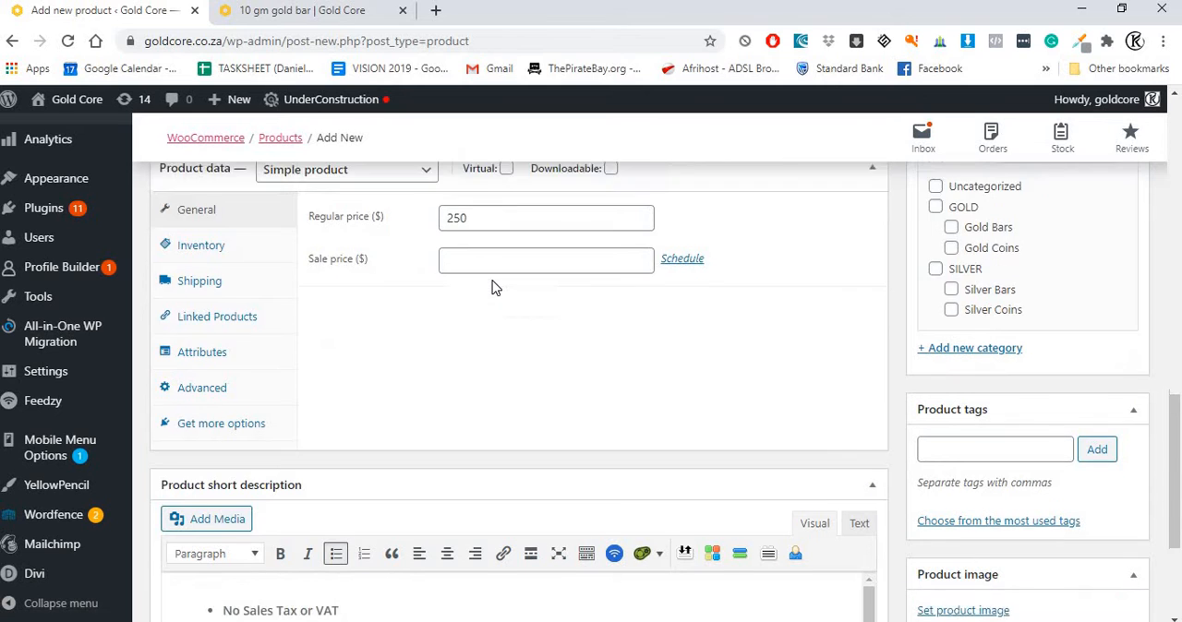
scroll(496, 322, "up", 5)
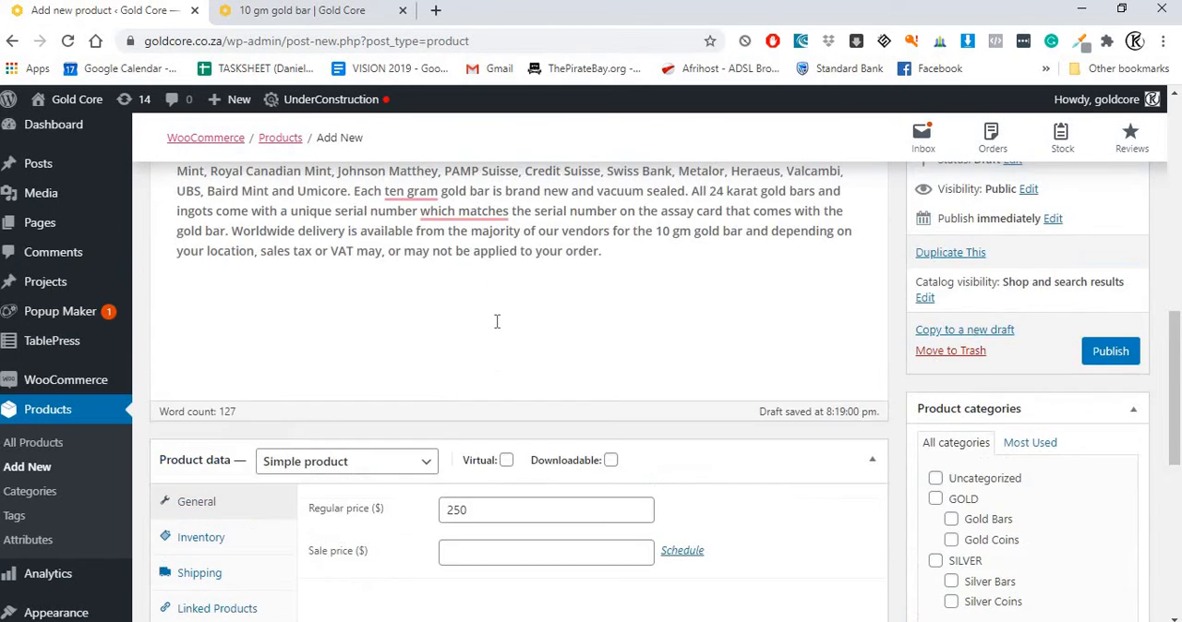
scroll(503, 321, "up", 4)
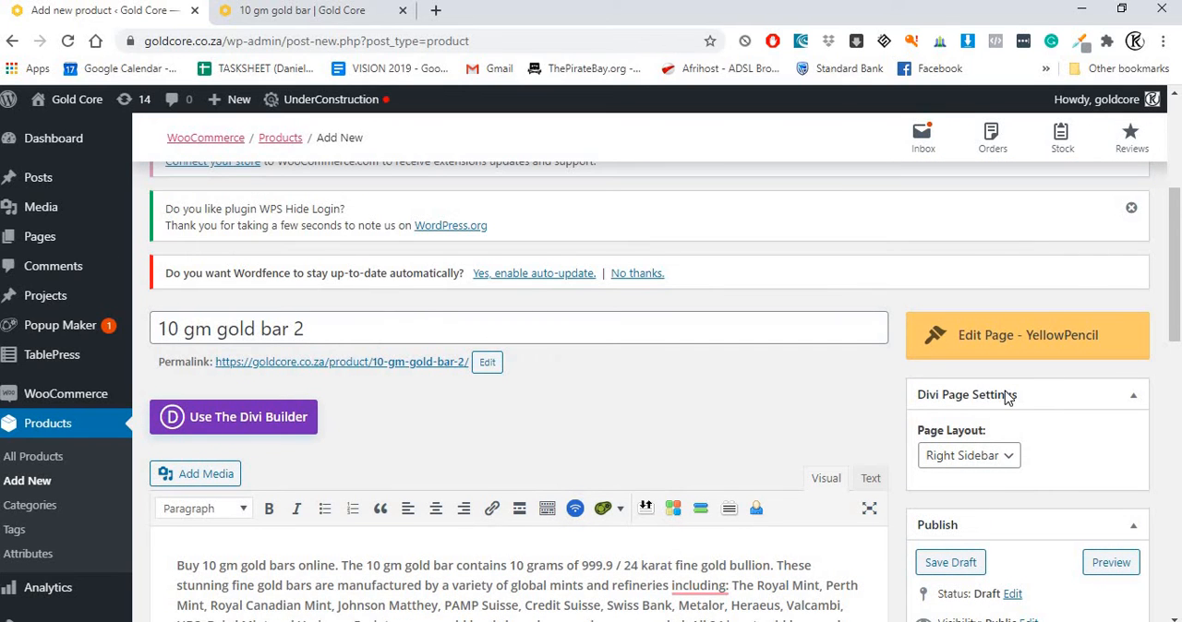
scroll(992, 392, "down", 3)
scroll(1009, 372, "down", 2)
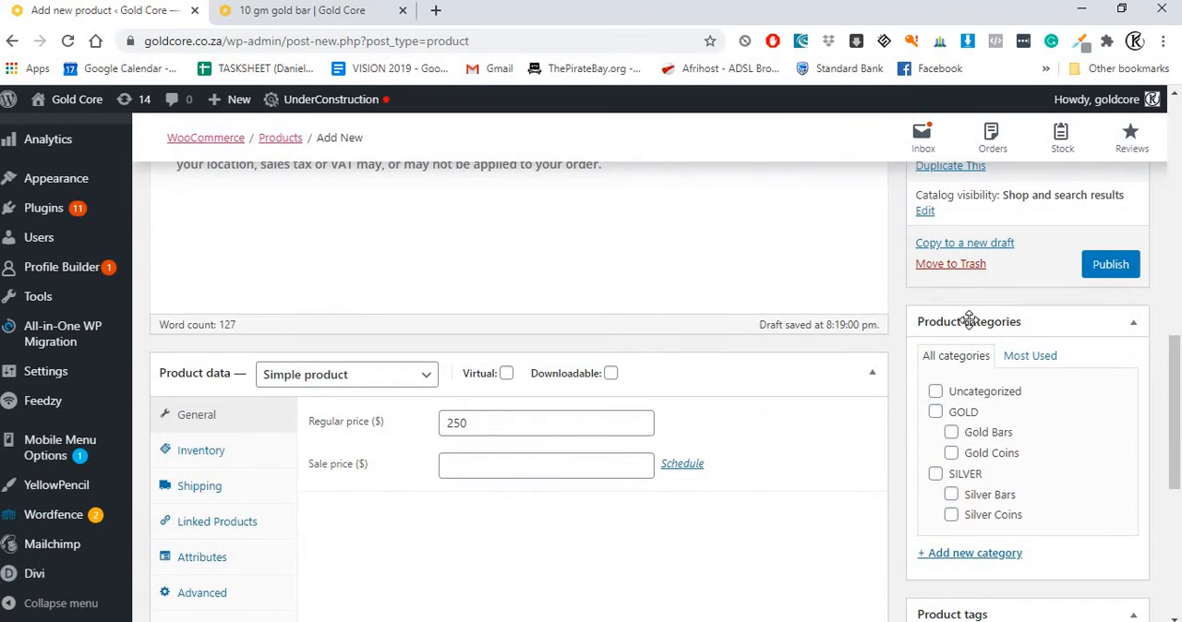
scroll(969, 388, "up", 6)
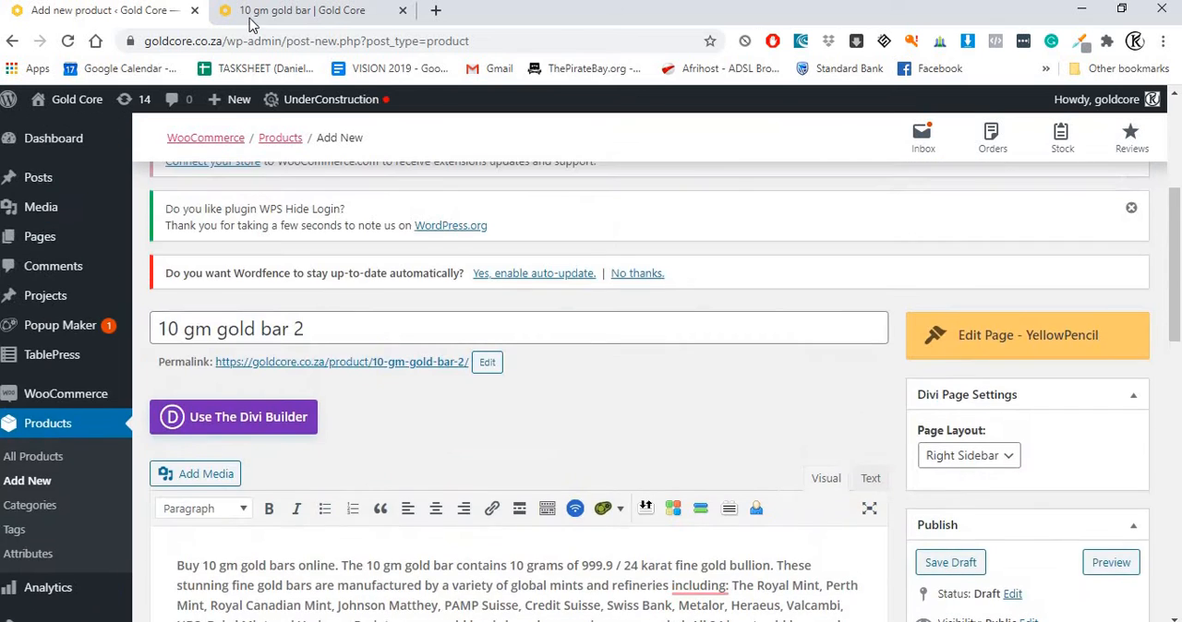
Step: Check the category on the existing 10 gm gold bar page and assign the new product to GOLD and Gold Bars
left_click(296, 10)
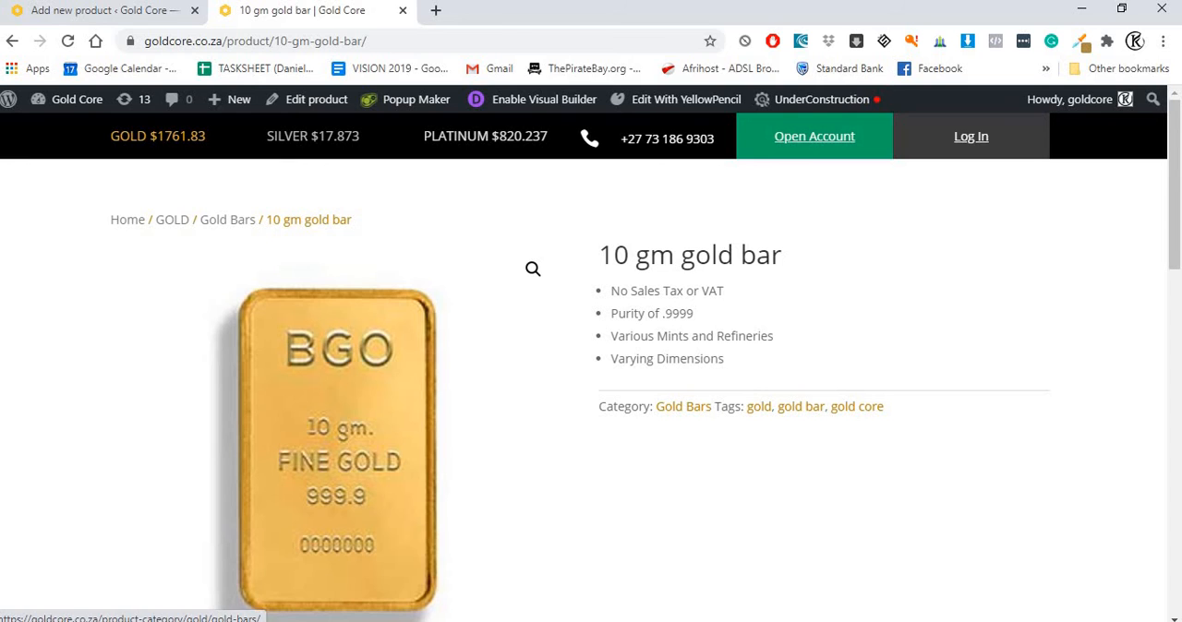
left_click(104, 10)
scroll(990, 395, "down", 4)
scroll(991, 395, "down", 3)
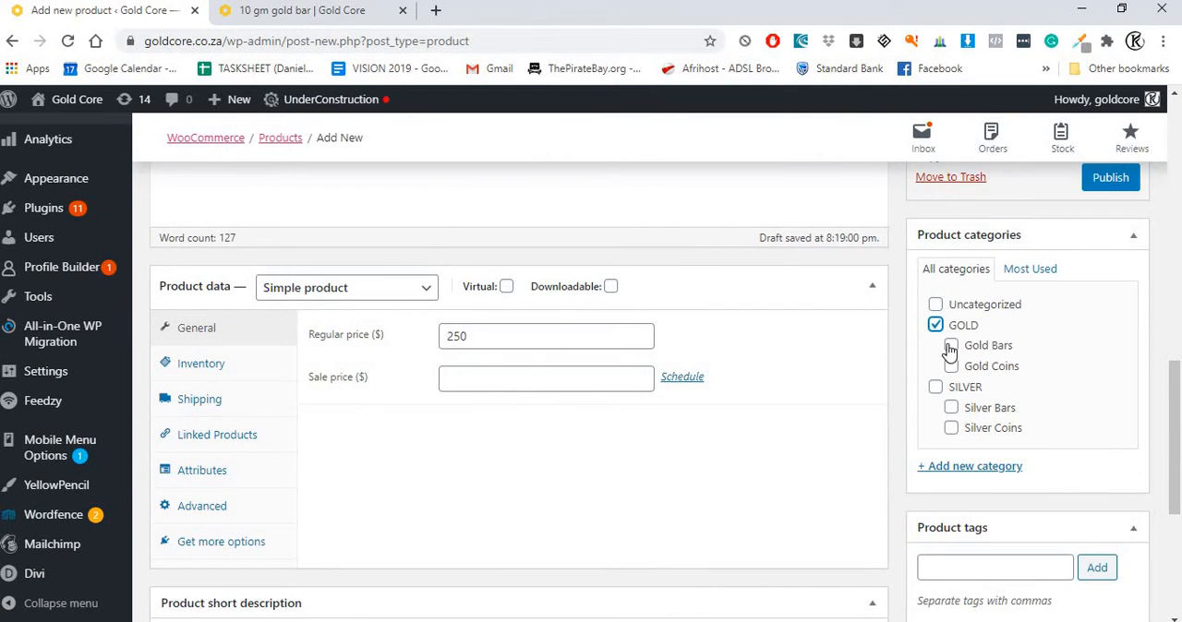
left_click(950, 351)
Step: Copy "gold, gold bar, gold core" from Notepad and add them as product tags
scroll(969, 403, "down", 2)
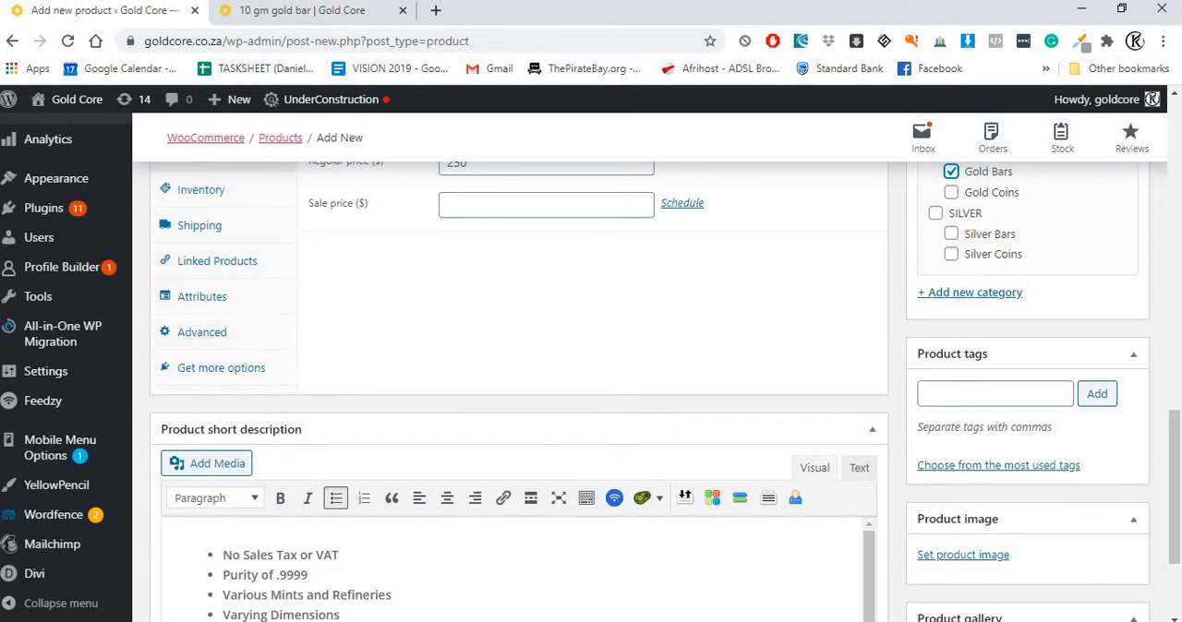
key("alt+Tab")
left_click(329, 229)
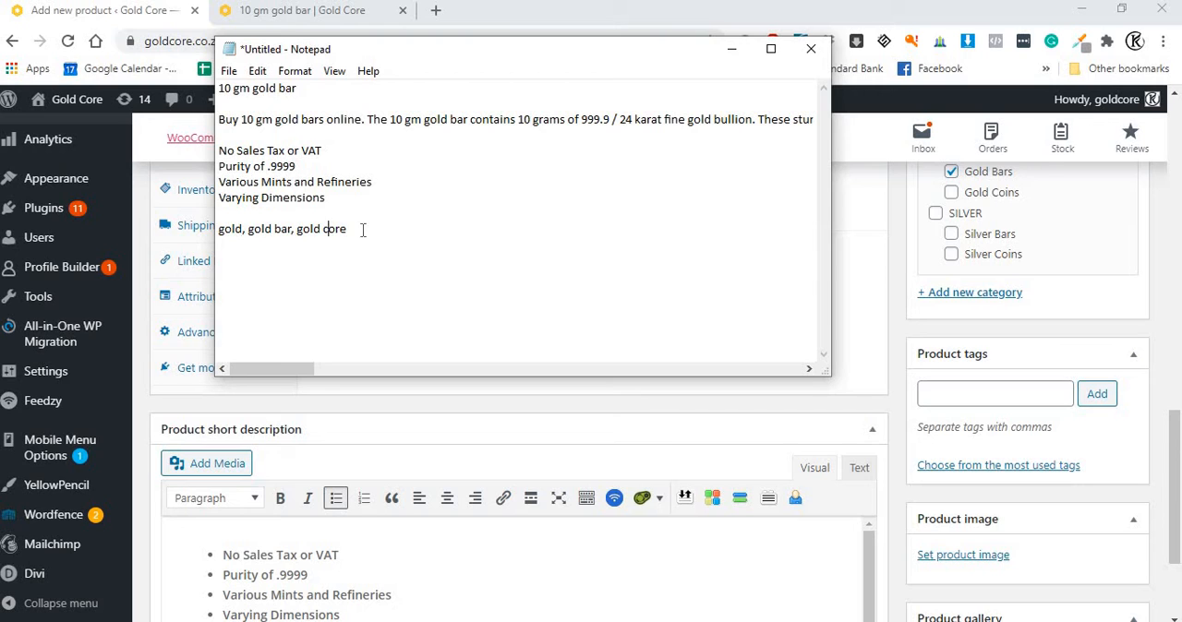
left_click_drag(362, 230, 208, 263)
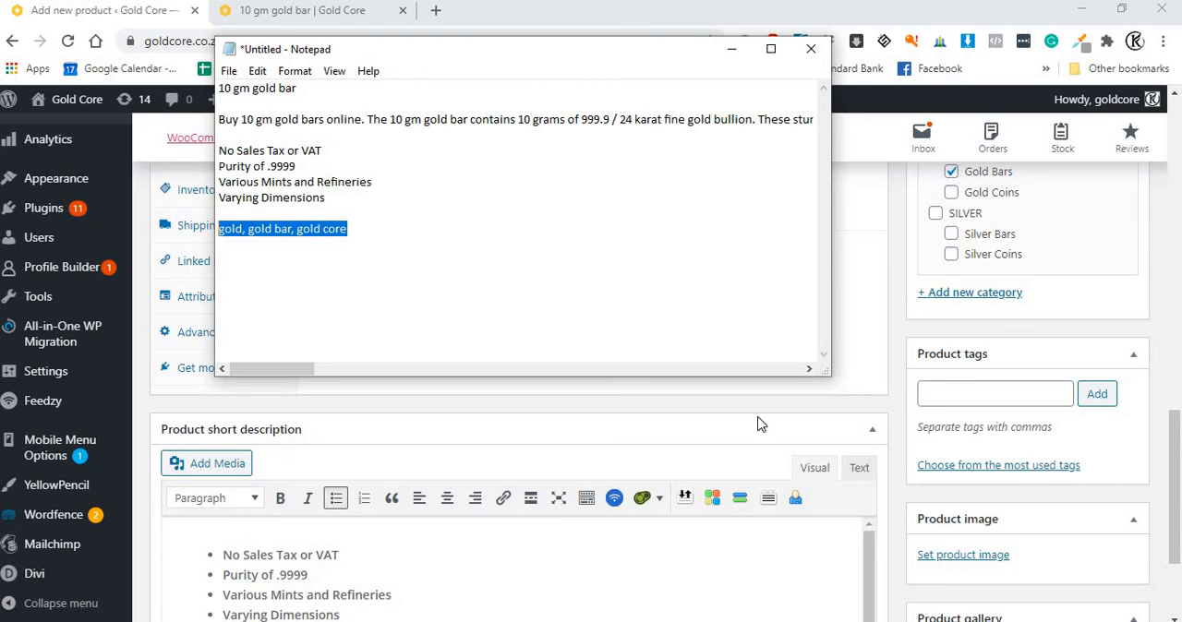
key("ctrl+c")
left_click(967, 394)
key("ctrl+v")
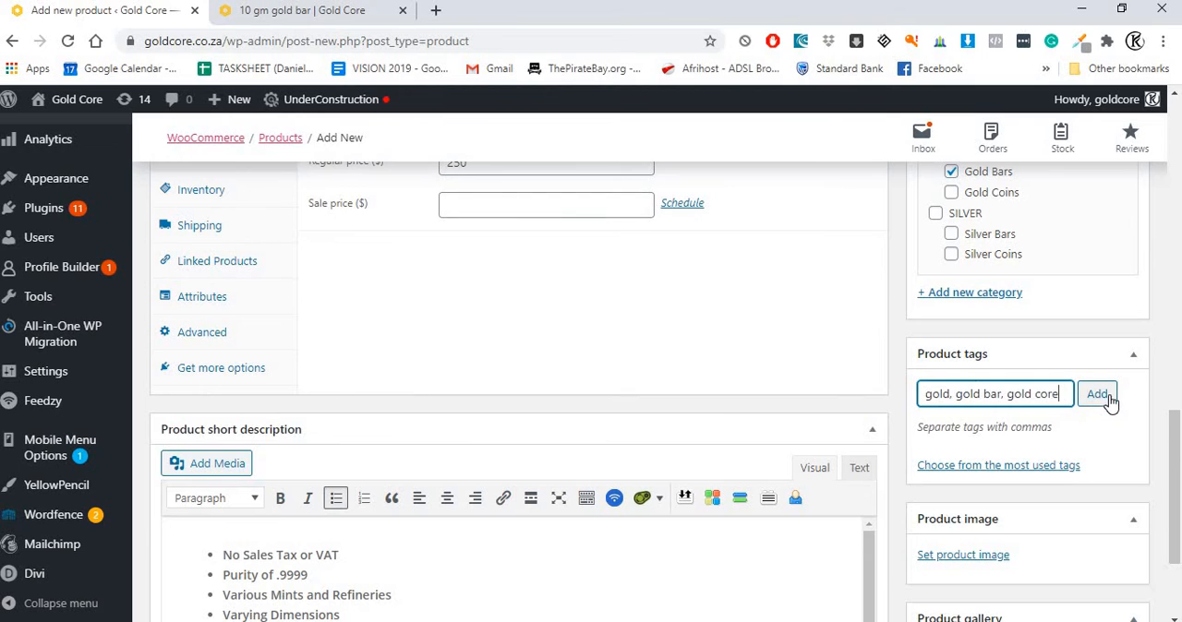
left_click(1100, 395)
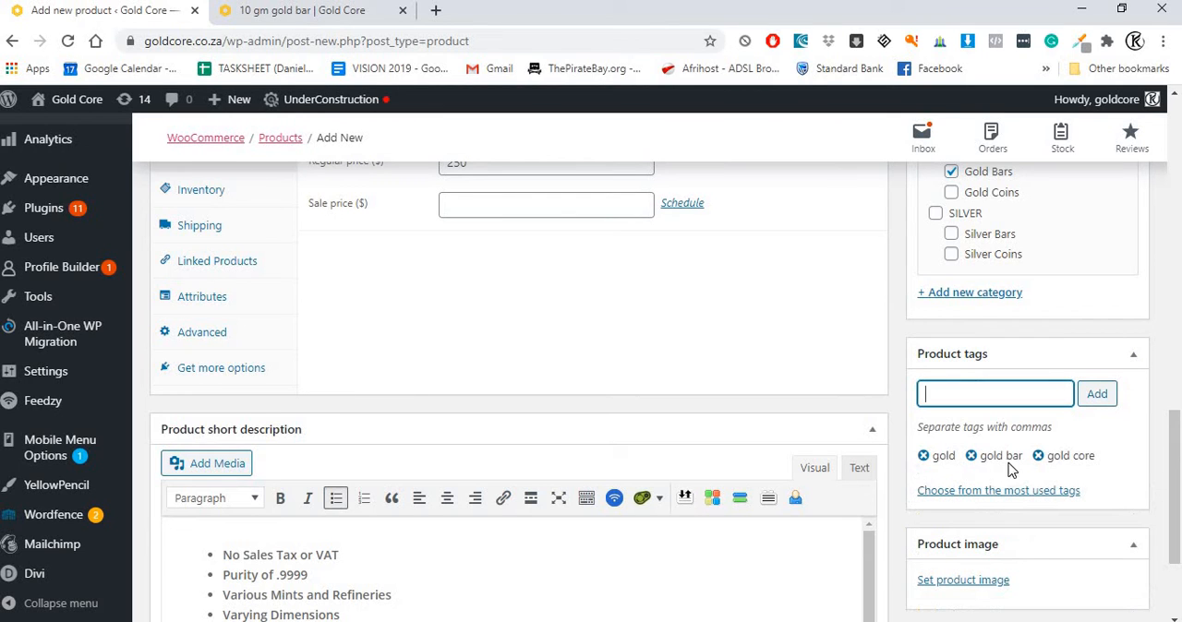
Step: Open the media library for choosing the product image
scroll(954, 478, "down", 1)
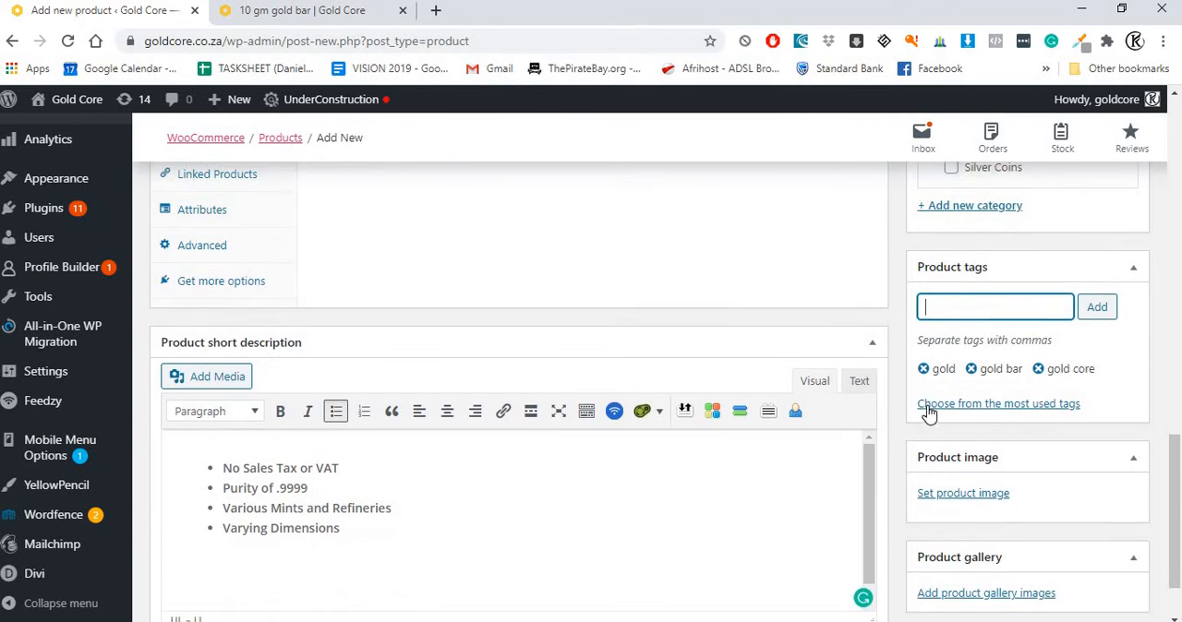
scroll(932, 415, "down", 1)
left_click(960, 408)
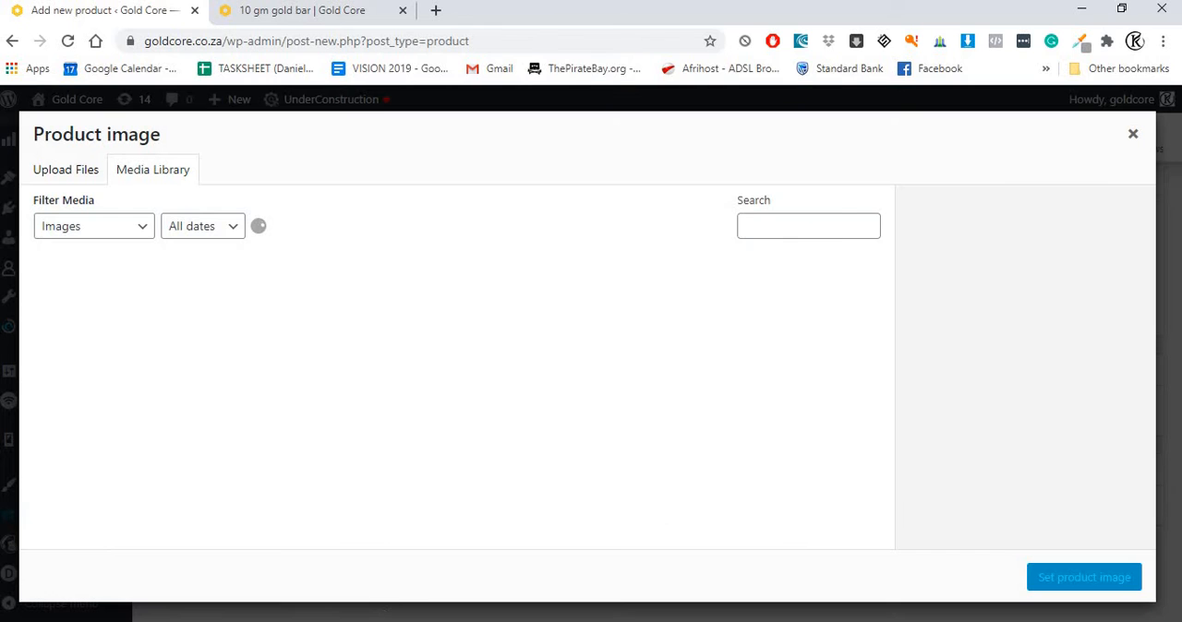
Step: Browse in File Explorer from Documents to the WEB DEVELOPMENT folder inside WEB DEVELOPMENT > KAYDESIGNS
key("super+e")
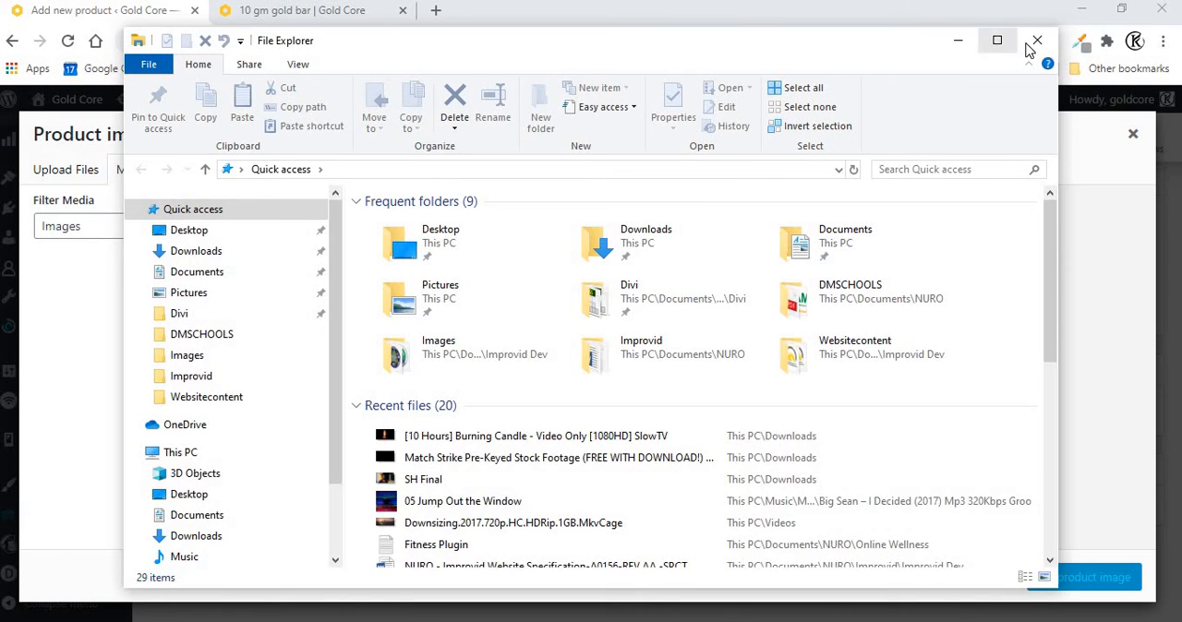
key("super+Up")
left_click(67, 297)
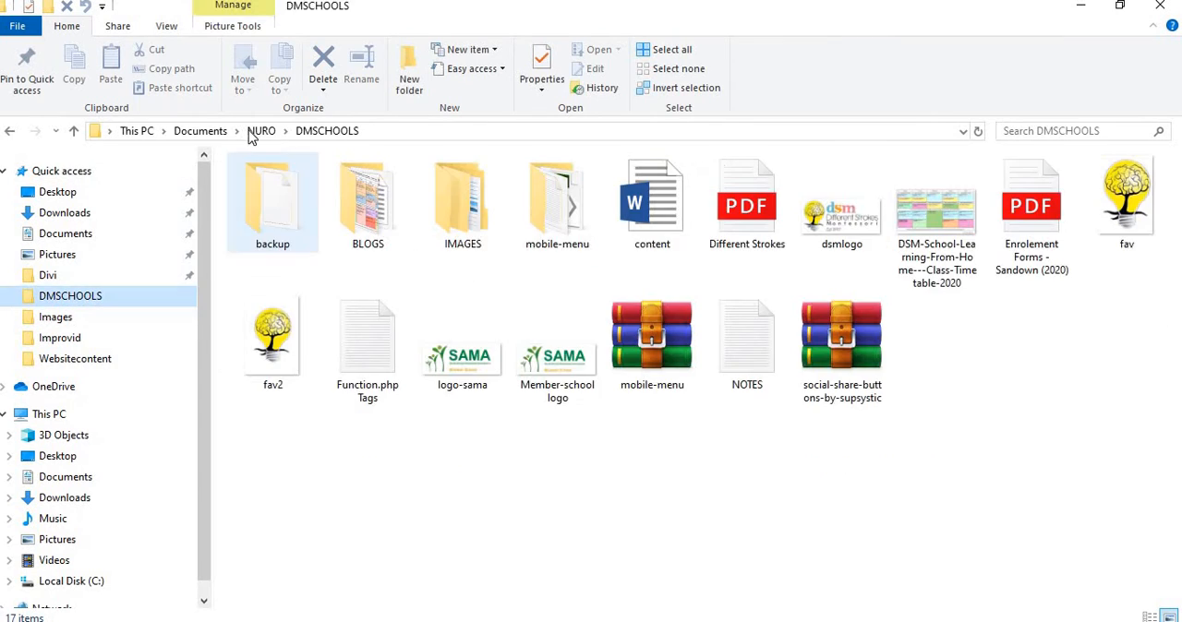
left_click(66, 476)
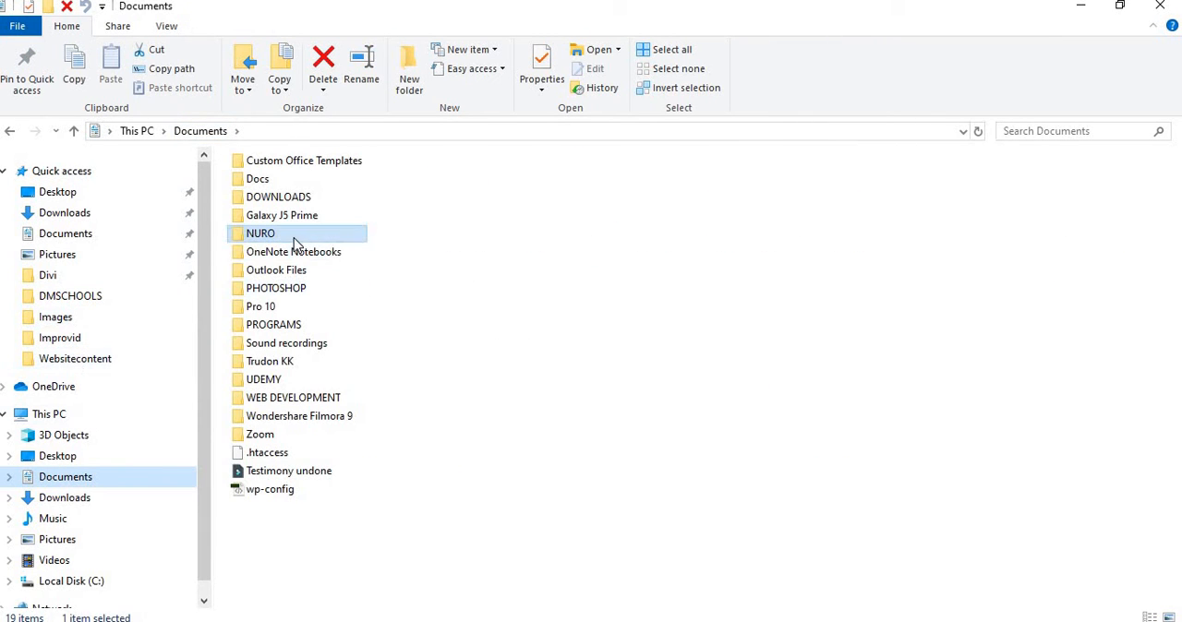
double_click(272, 402)
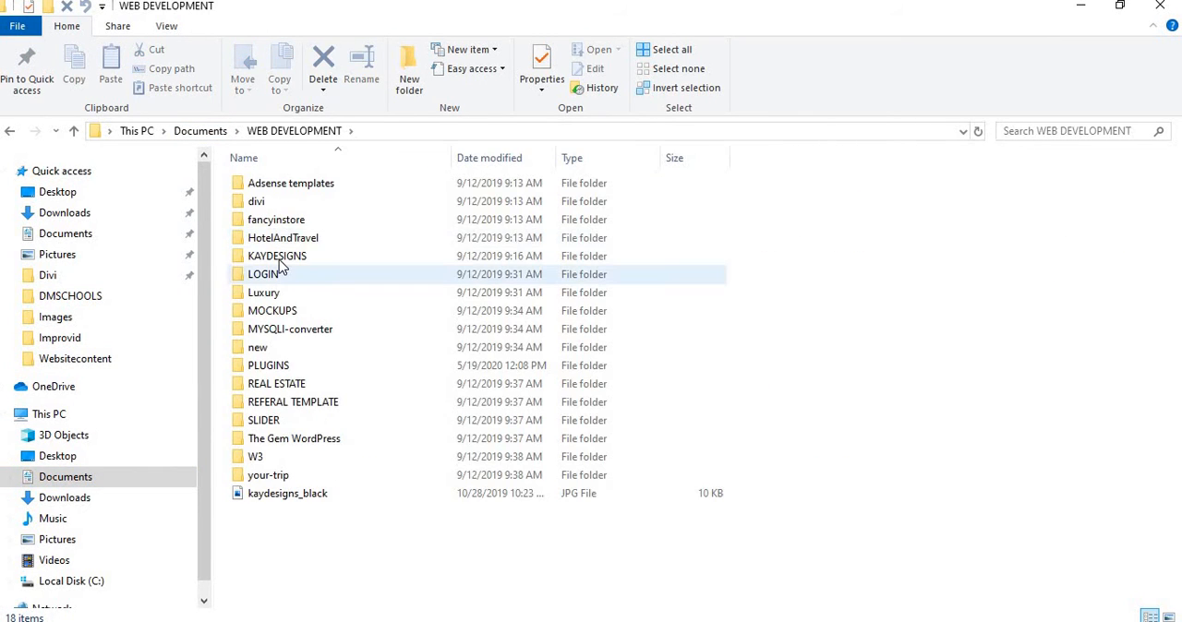
left_click(275, 255)
key("Return")
double_click(295, 365)
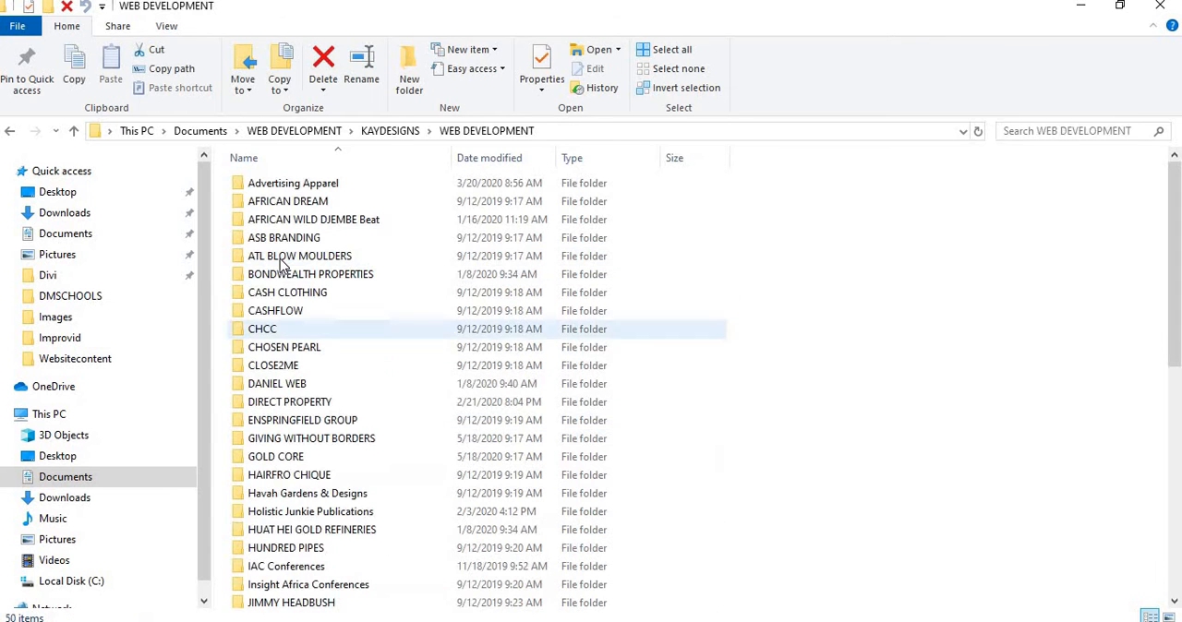
Step: Find the GOLD CORE folder and open its PRODUCT subfolder to view the product images
scroll(292, 479, "down", 6)
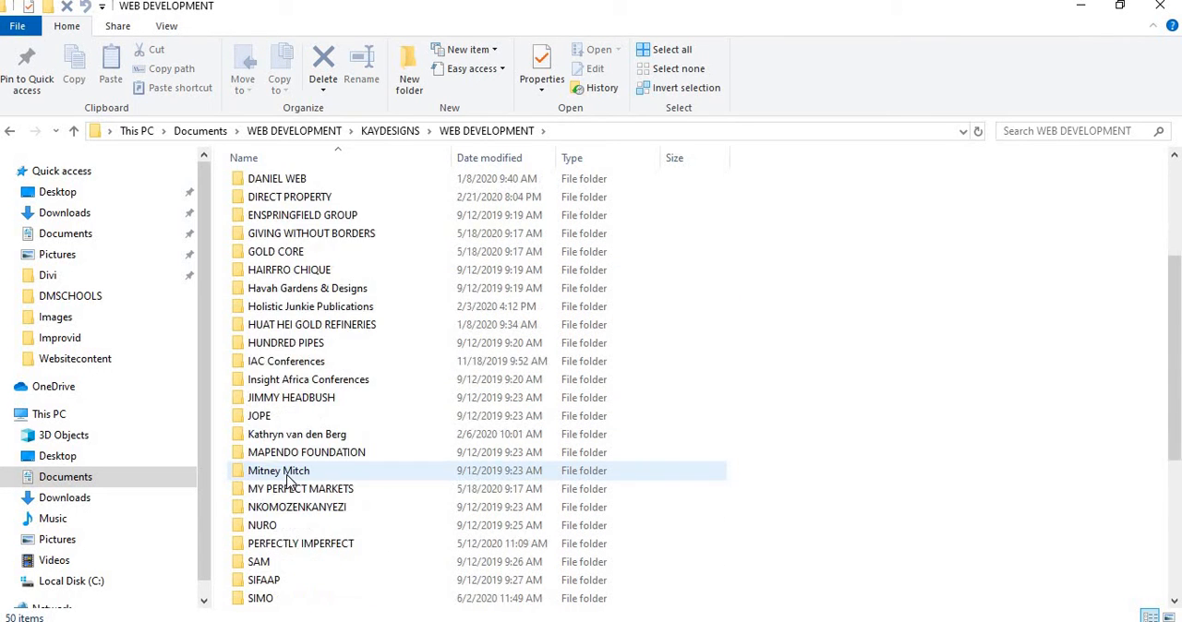
scroll(273, 388, "up", 3)
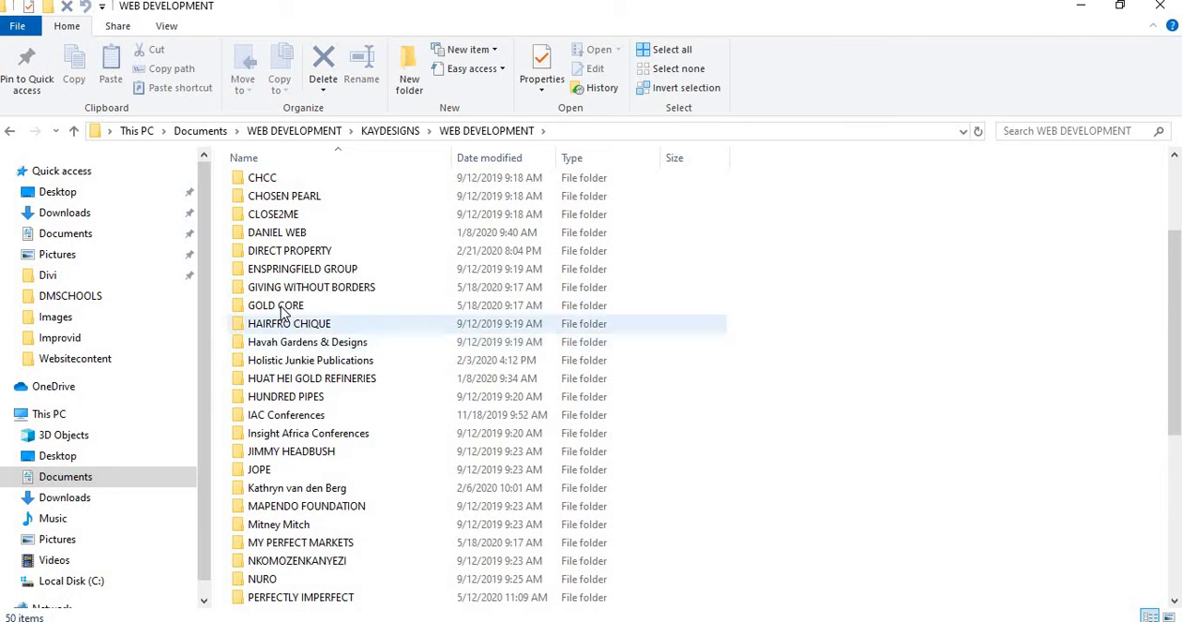
double_click(284, 306)
double_click(285, 254)
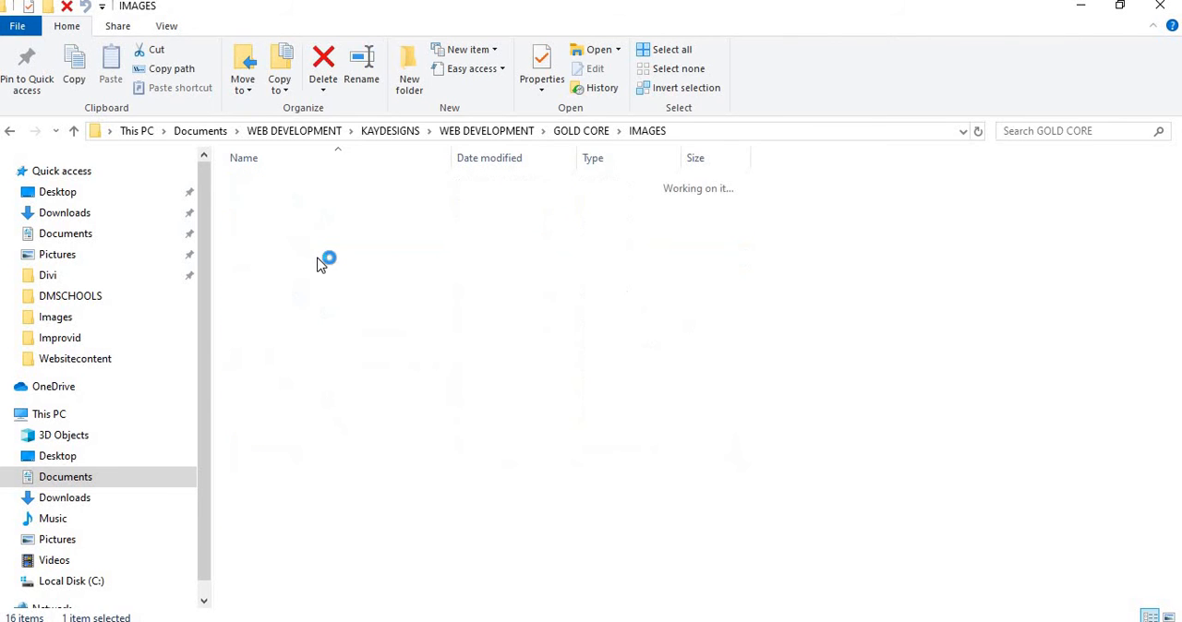
key("alt+Left")
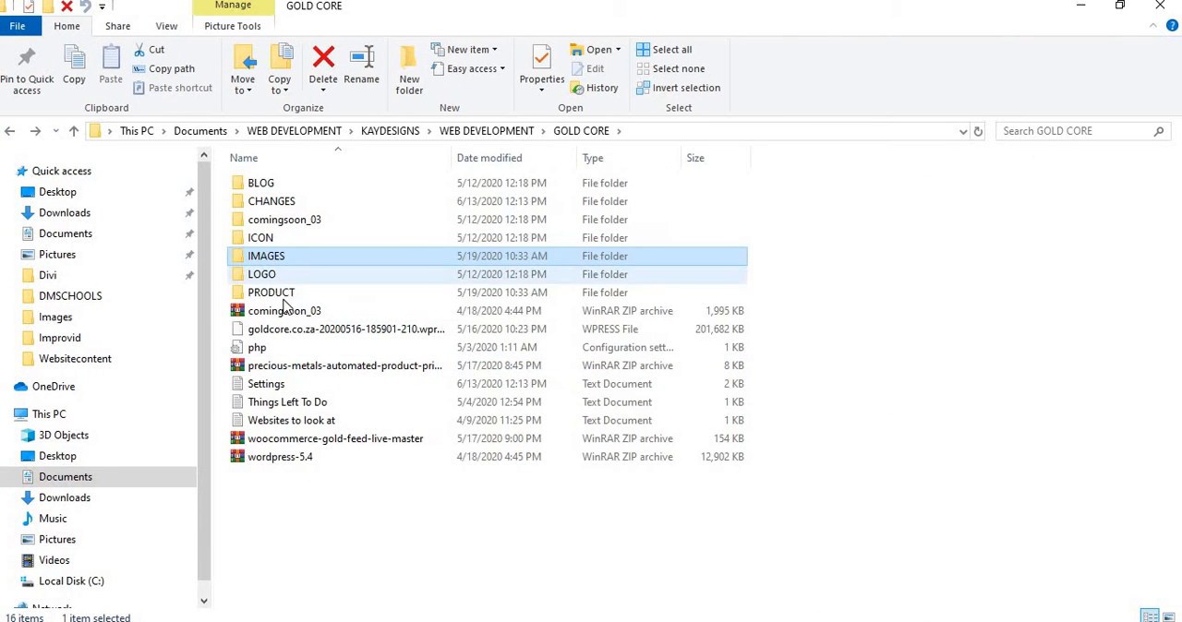
left_click(284, 298)
key("Return")
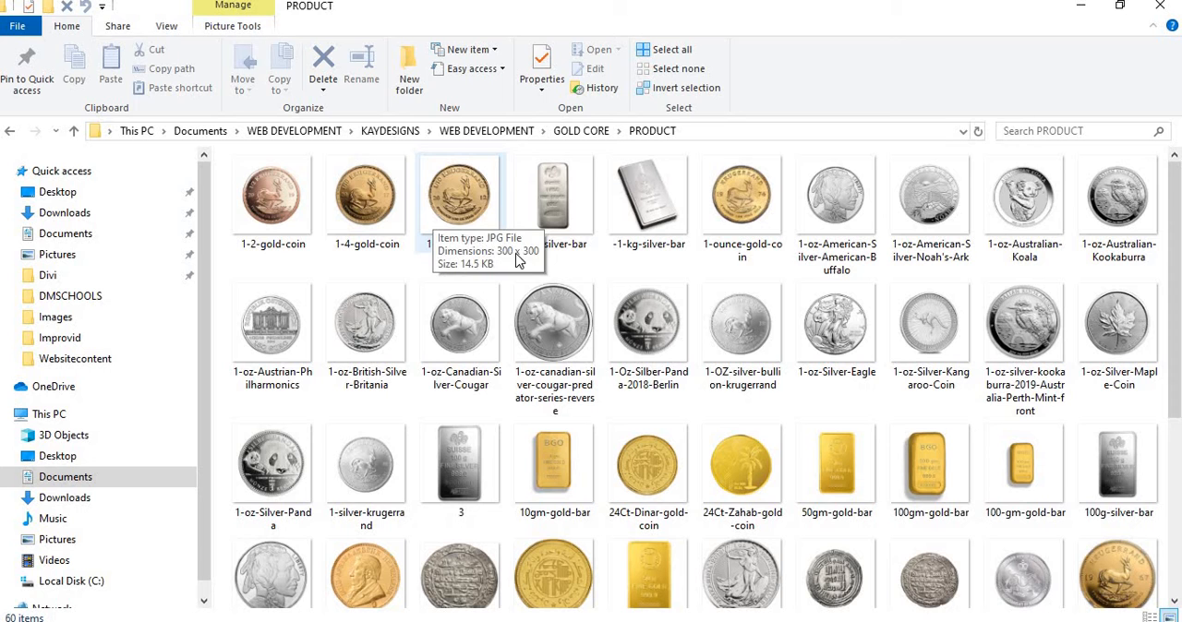
Step: Return to the media library in the browser and set 10gm-gold-bar.jpg as the product image
key("alt+Tab")
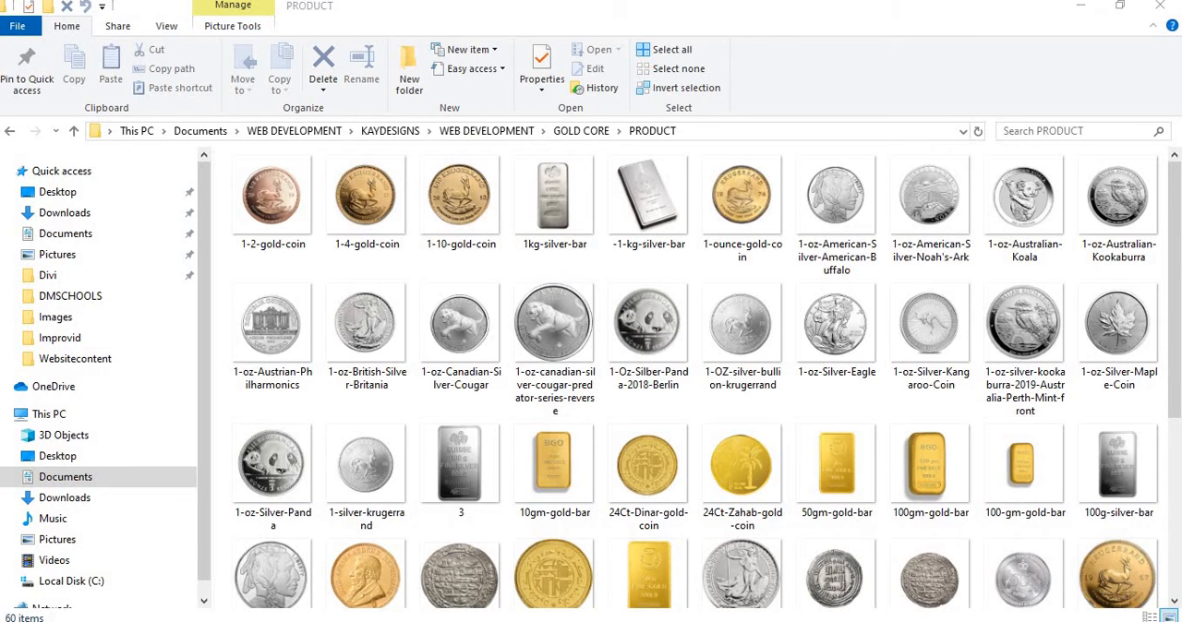
scroll(341, 407, "down", 10)
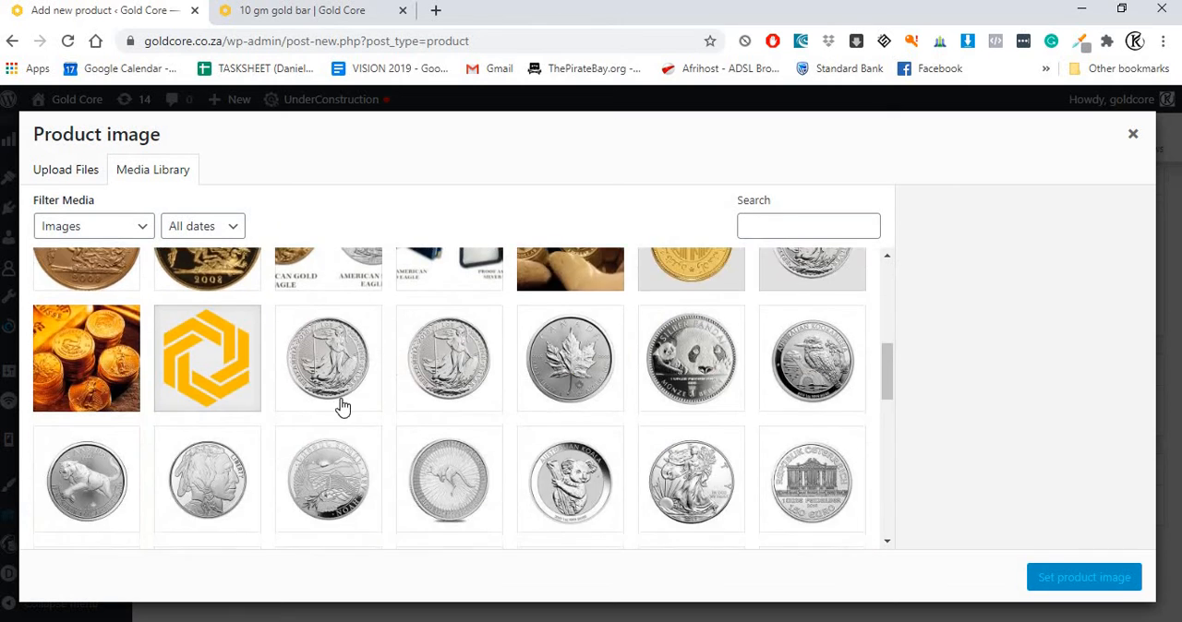
scroll(342, 407, "down", 5)
left_click(578, 397)
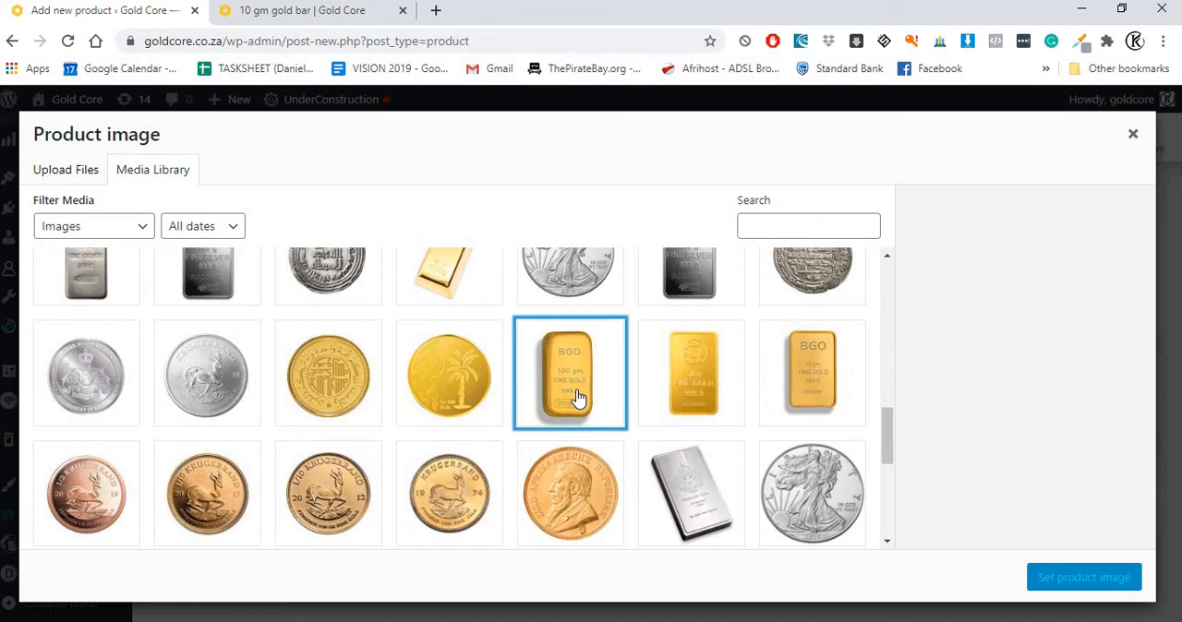
left_click(738, 377)
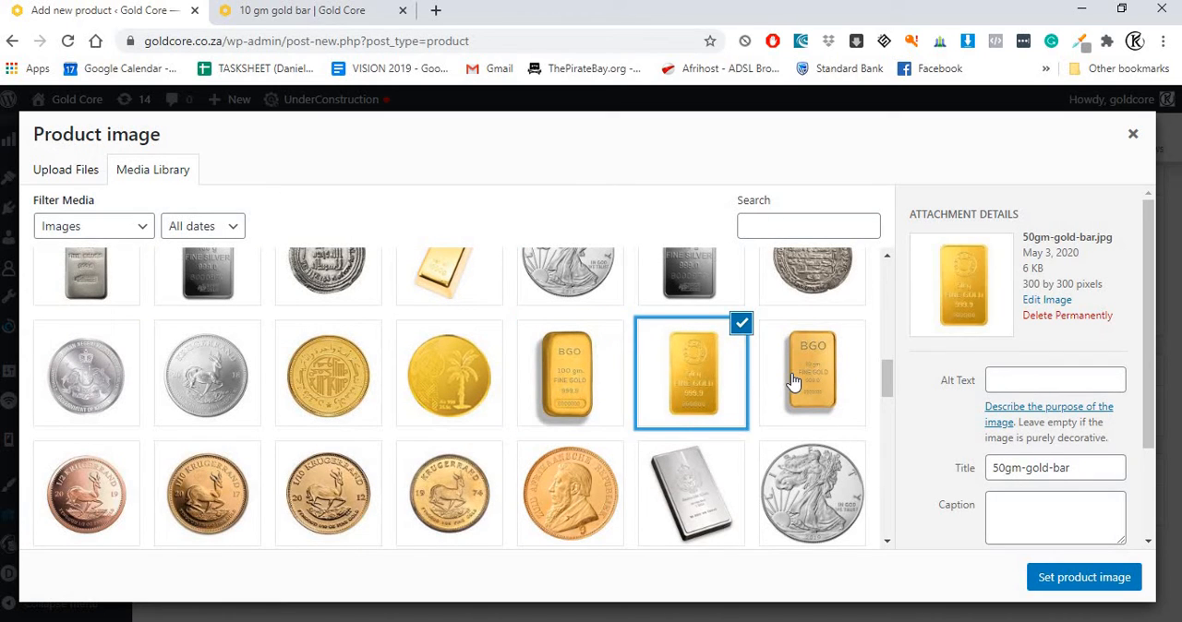
left_click(792, 382)
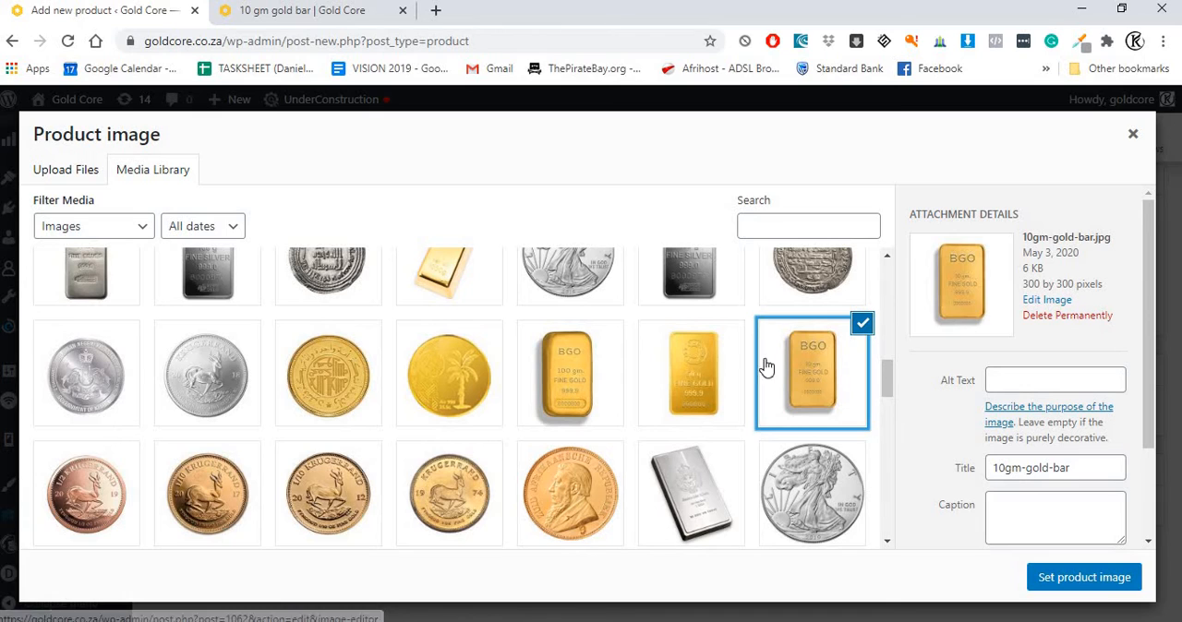
left_click(725, 376)
left_click(574, 397)
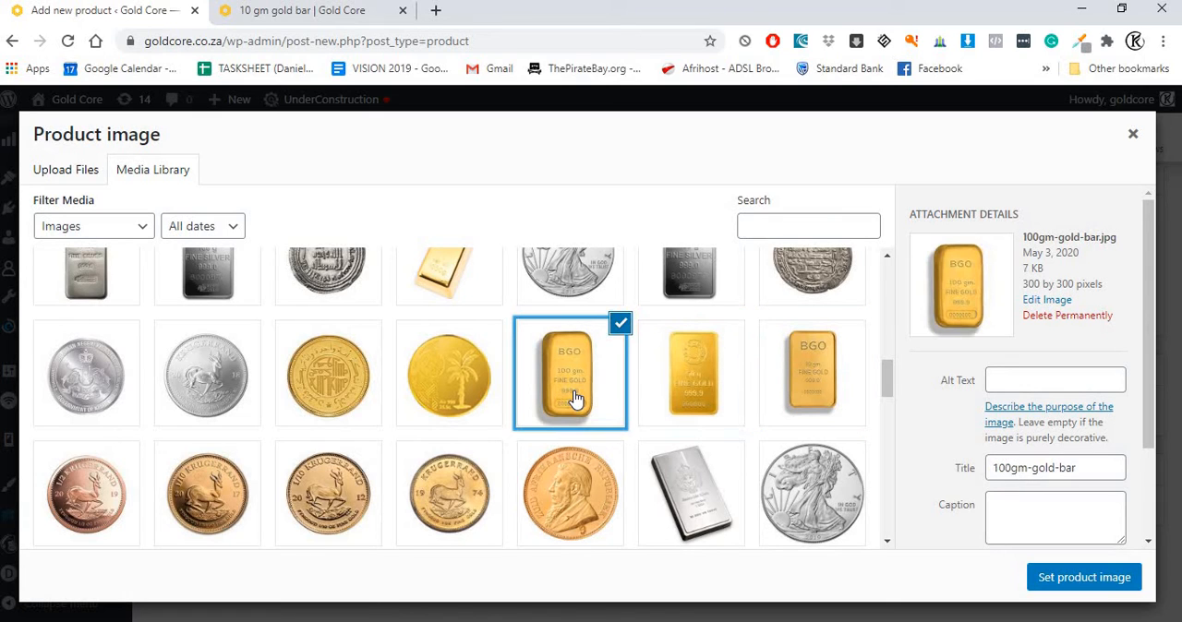
left_click(801, 397)
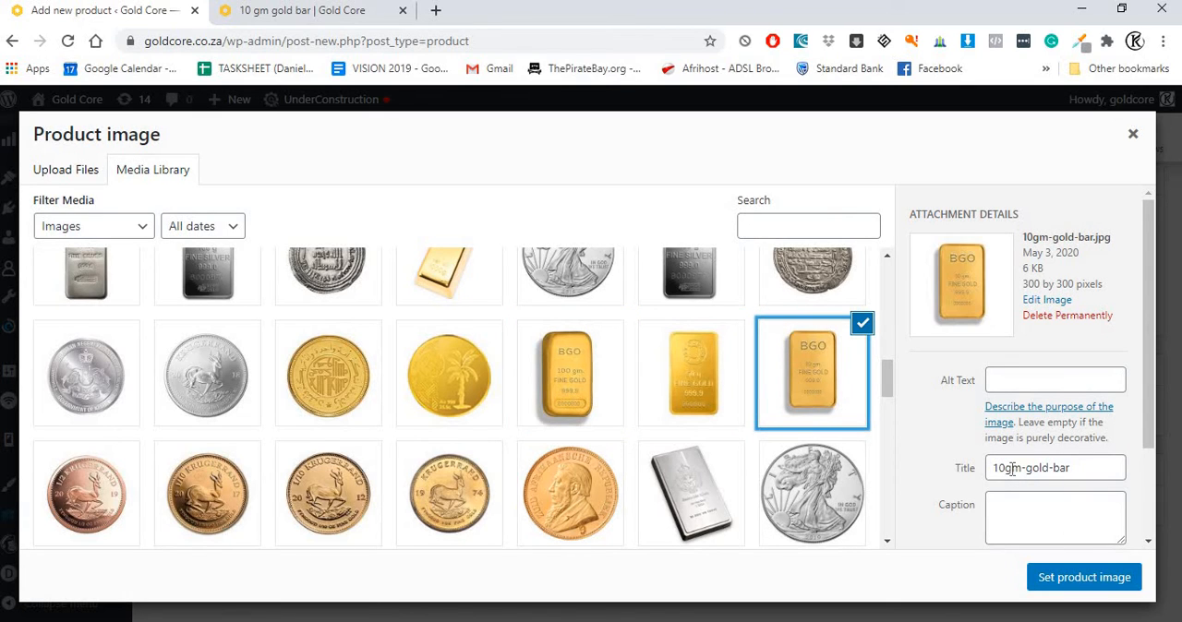
left_click(1080, 579)
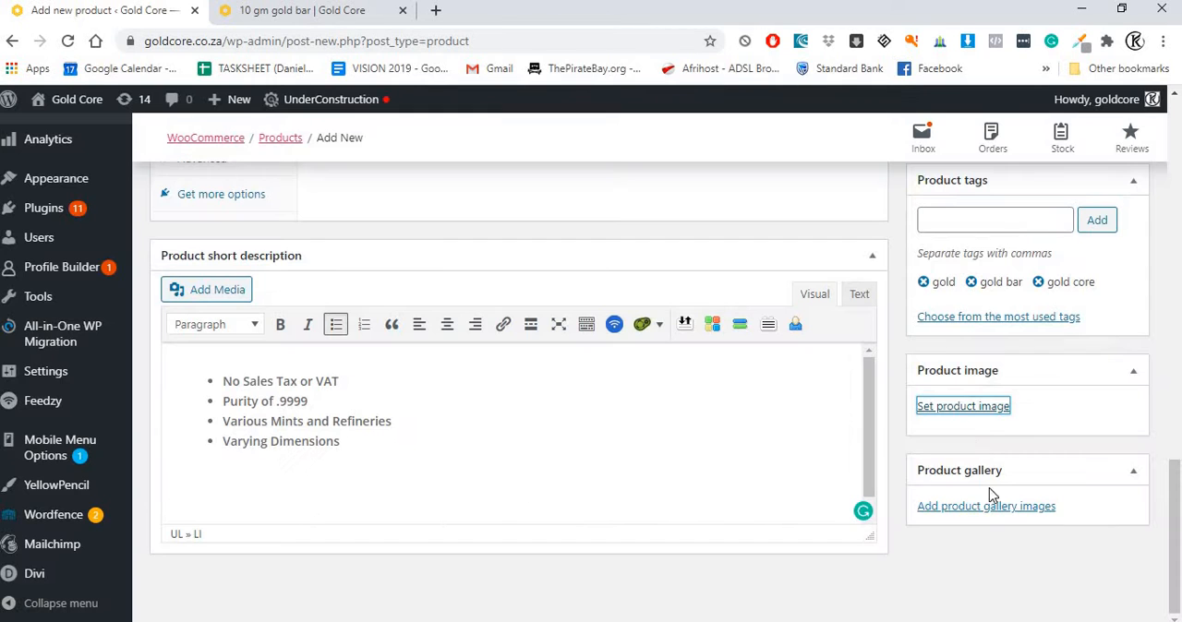
Step: Review the new product's image, tags, categories and title, and publish it
left_click(322, 13)
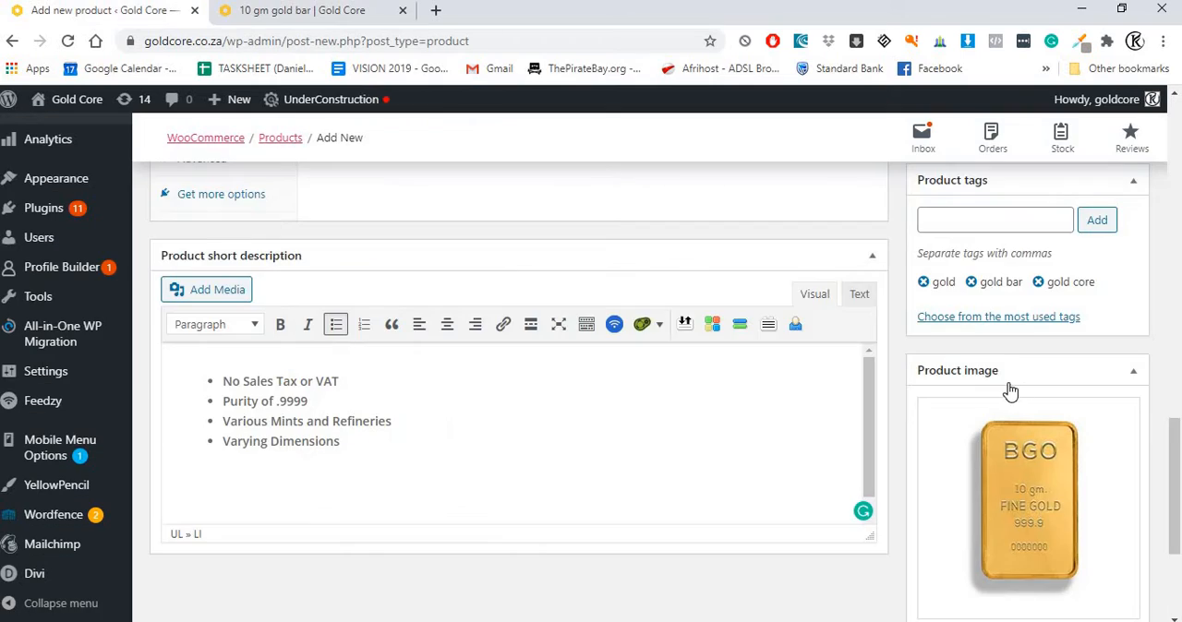
scroll(1010, 392, "down", 3)
scroll(1017, 385, "up", 5)
scroll(1017, 385, "up", 2)
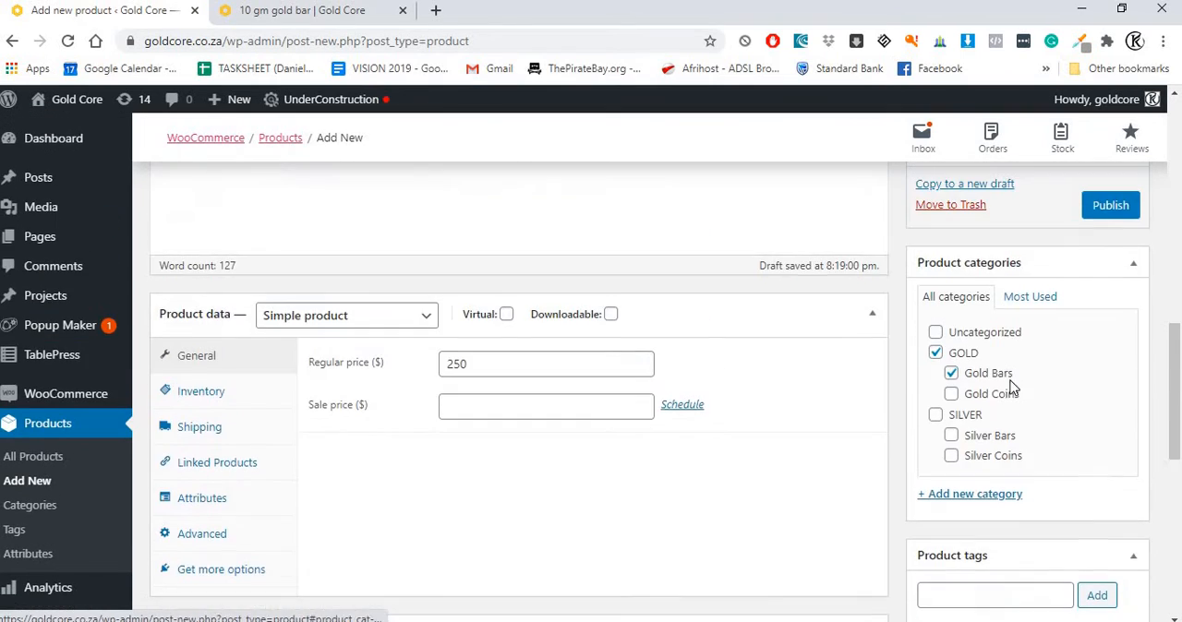
scroll(936, 383, "down", 3)
scroll(591, 469, "down", 1)
scroll(596, 437, "up", 10)
scroll(596, 438, "up", 1)
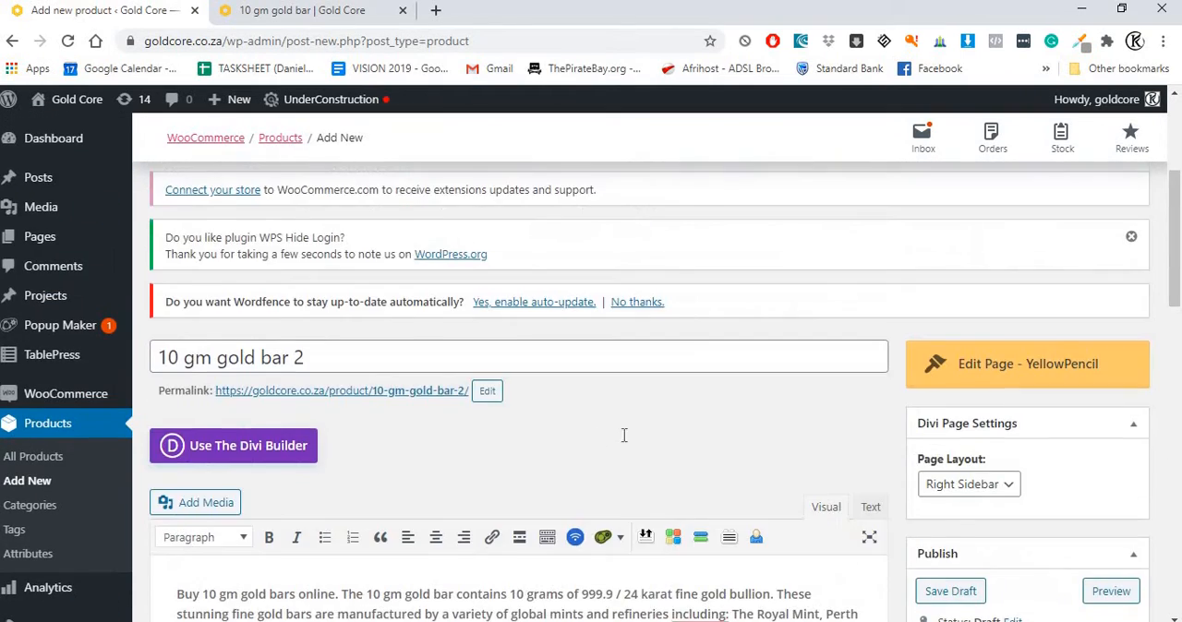
scroll(622, 435, "down", 4)
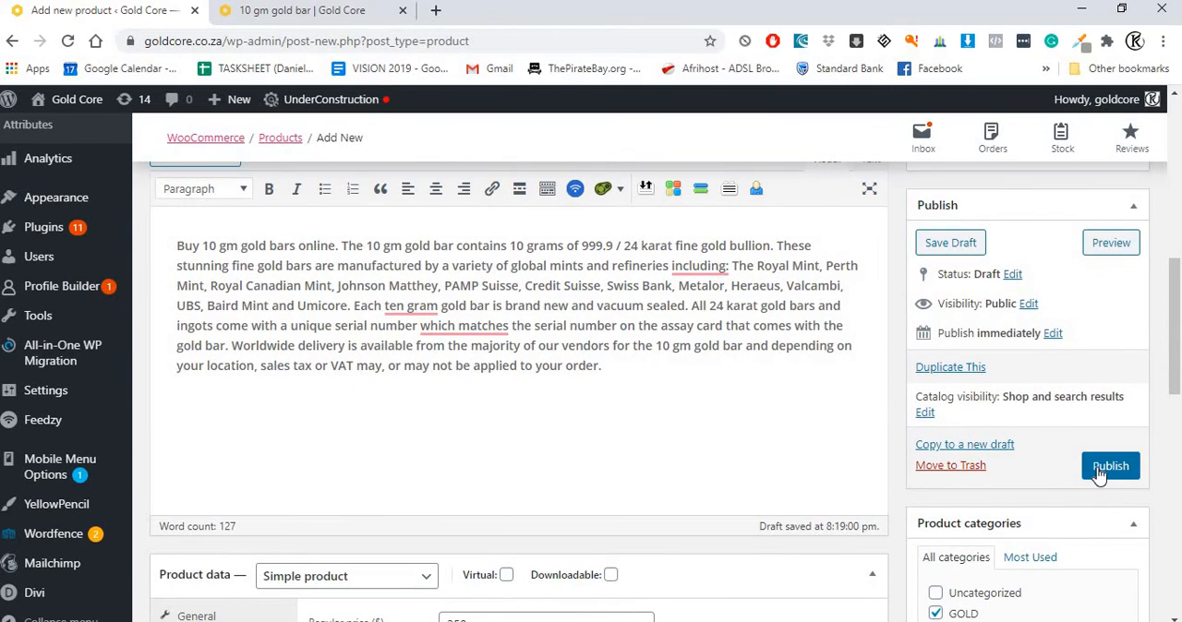
left_click(1101, 471)
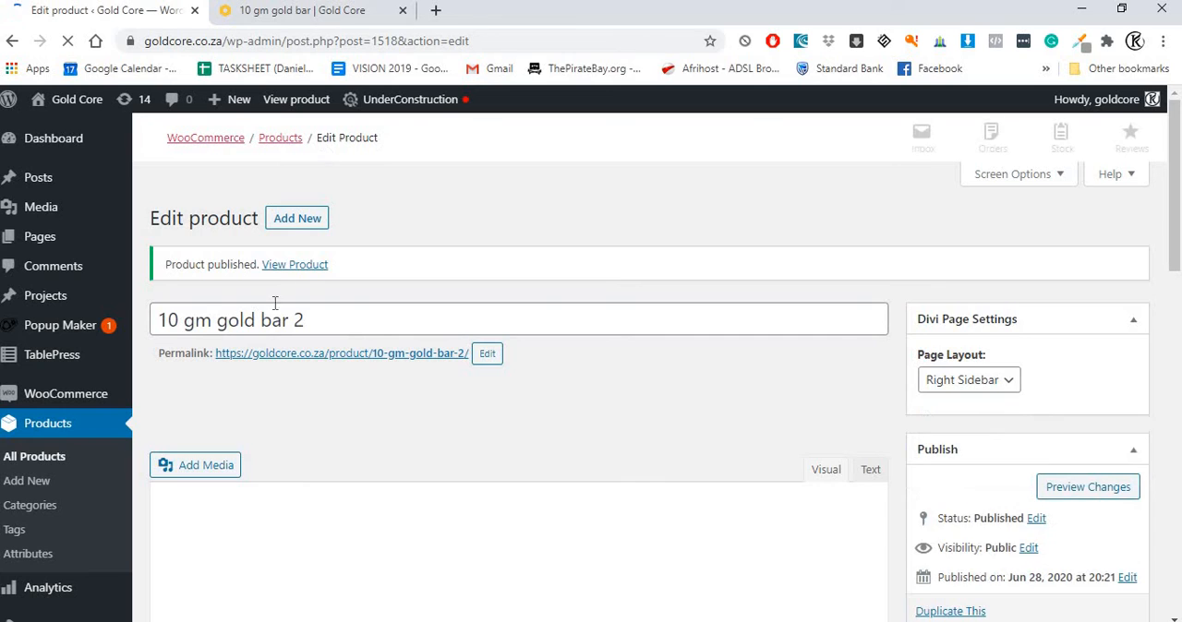
Step: View the published product and check how it is listed in the Gold Bars category of the store
scroll(272, 350, "down", 5)
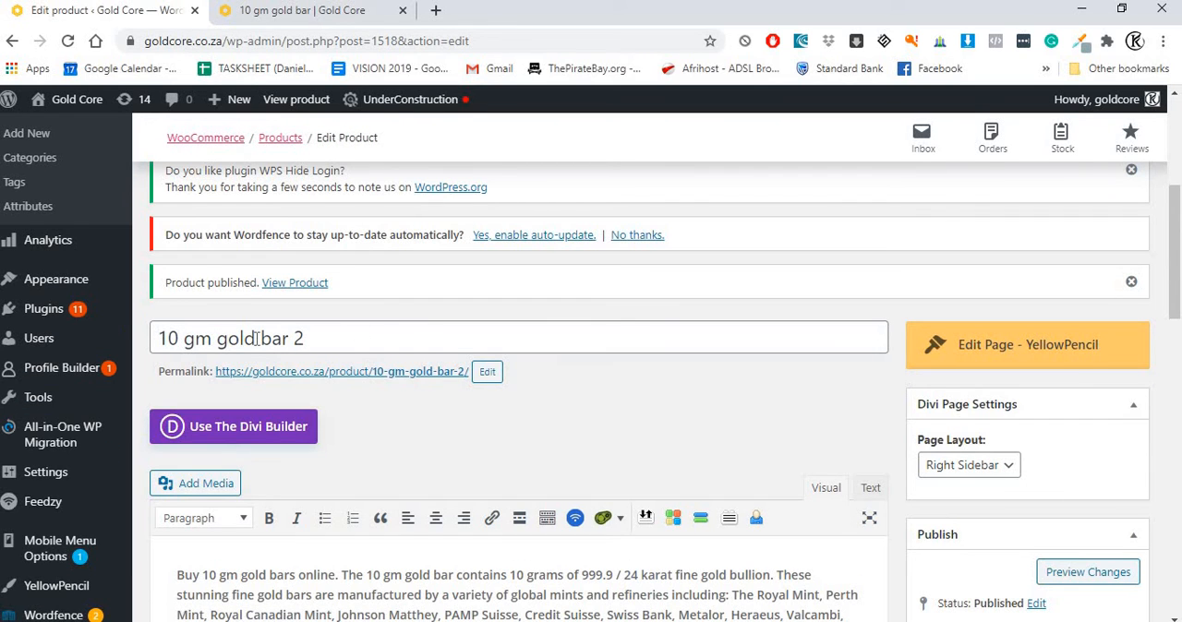
left_click(295, 283)
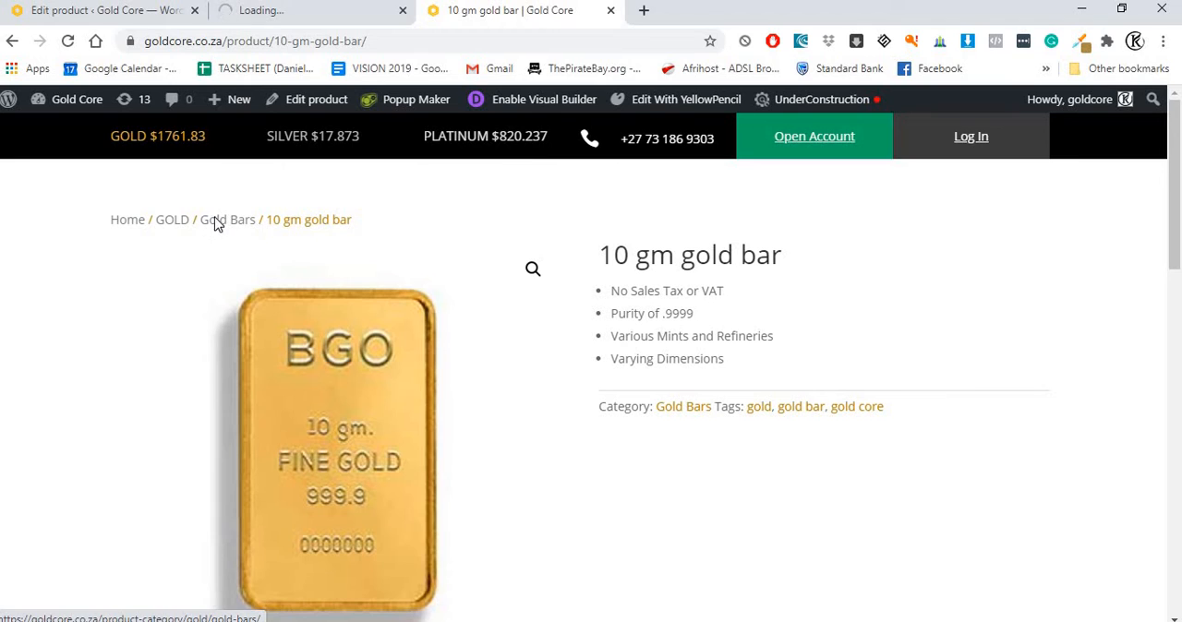
left_click(215, 225)
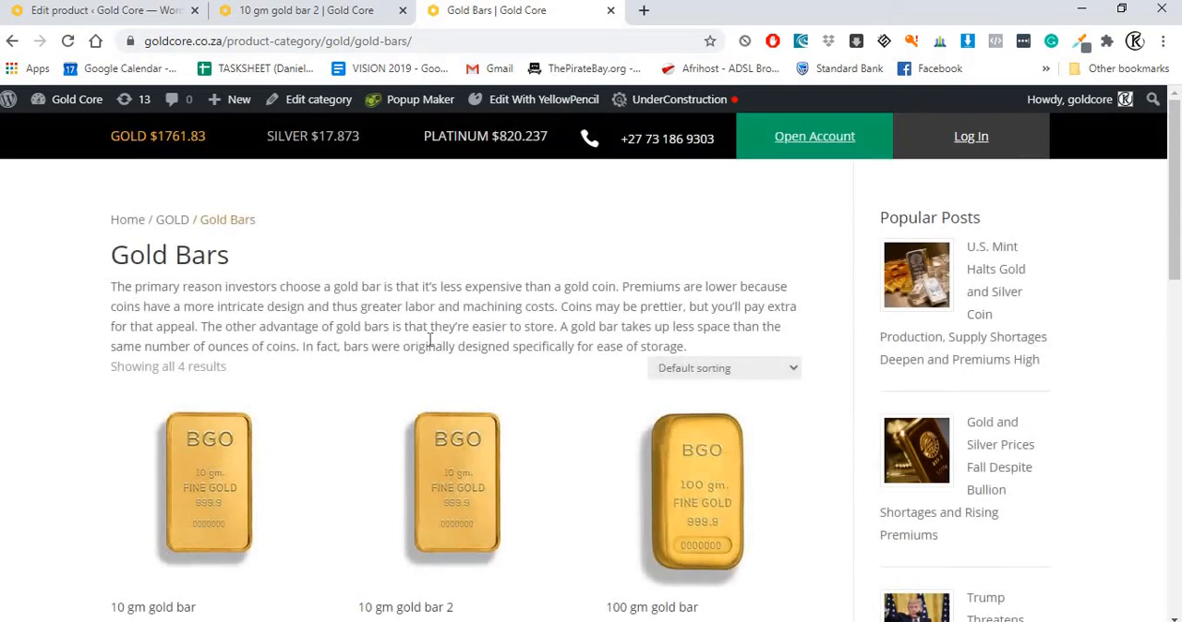
scroll(260, 430, "down", 3)
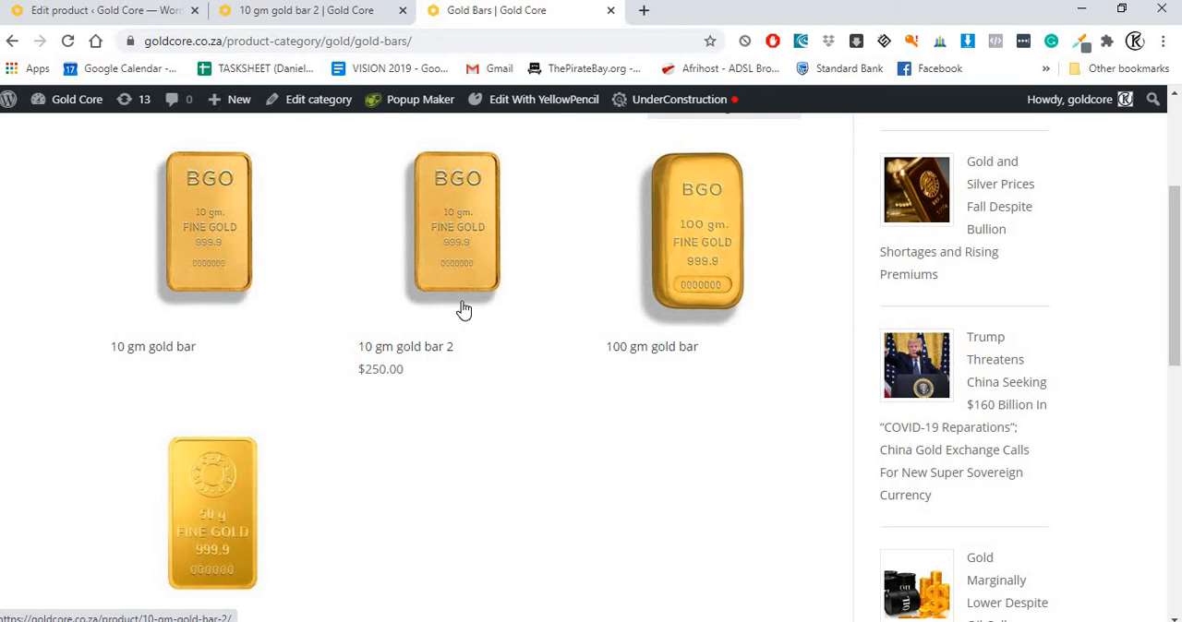
scroll(461, 308, "up", 2)
Step: Check the price on the 10 gm gold bar 2 page and open the original 10 gm gold bar for comparison
left_click(314, 13)
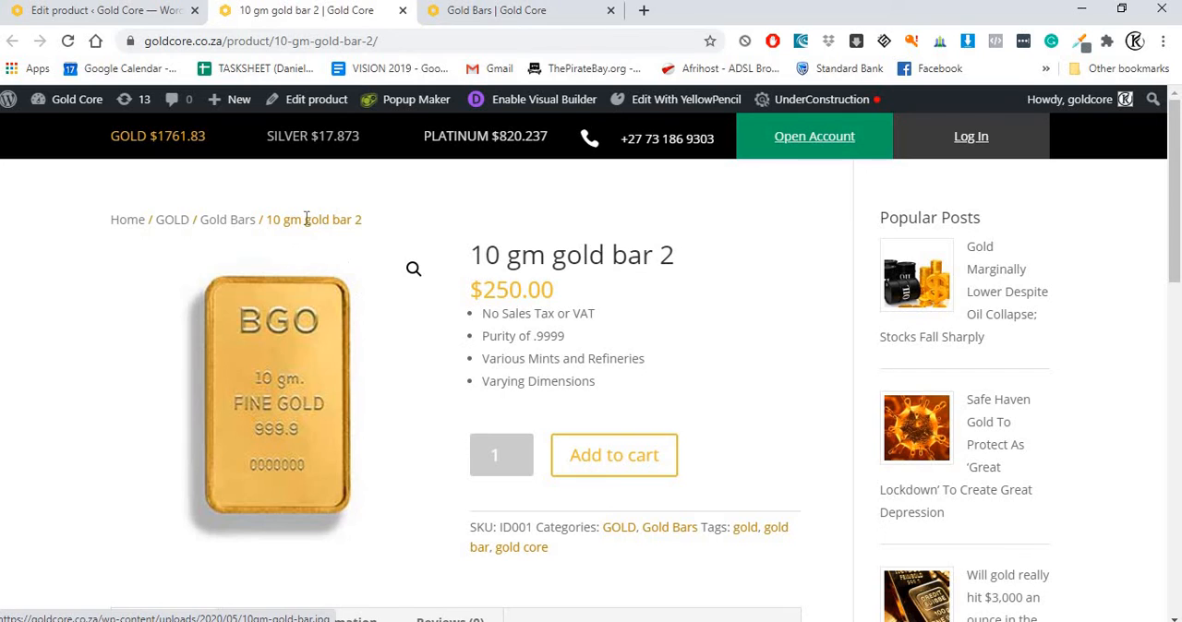
left_click_drag(473, 293, 556, 297)
left_click(509, 13)
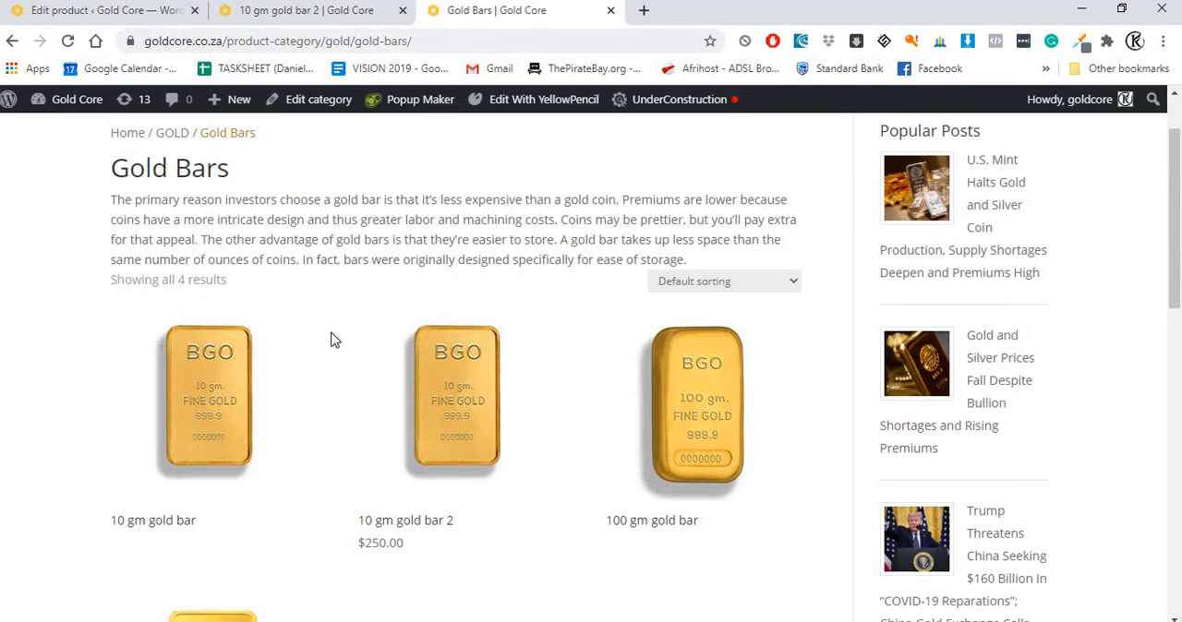
left_click(202, 419)
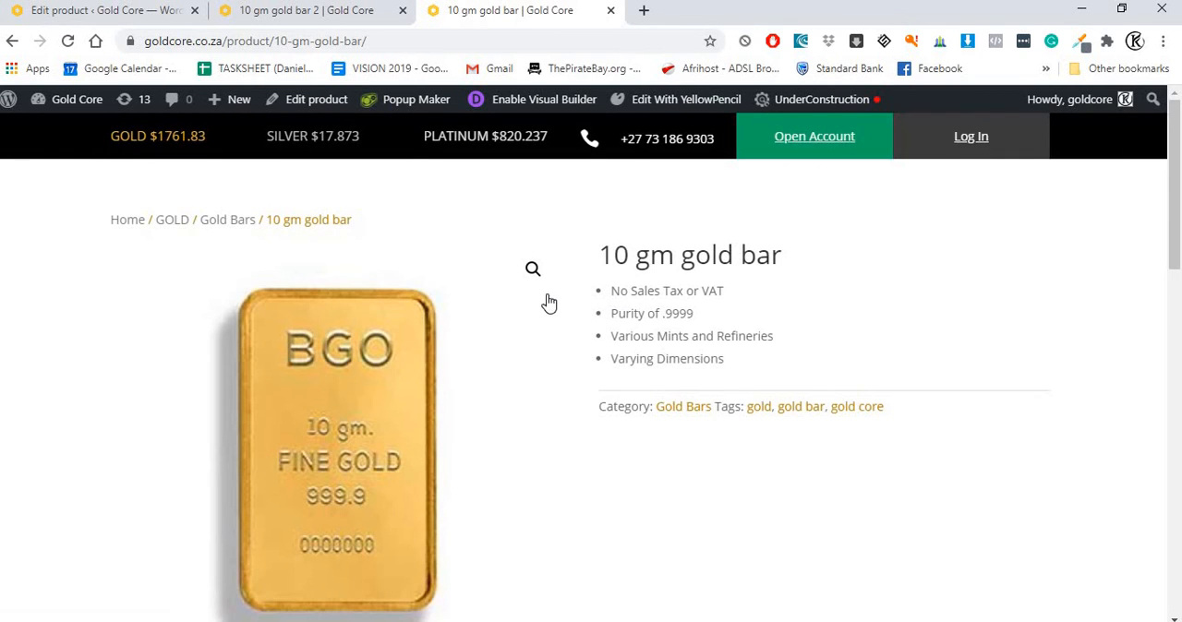
Step: Examine the price, SKU, categories, tags and description on the 10 gm gold bar 2 page
left_click(342, 13)
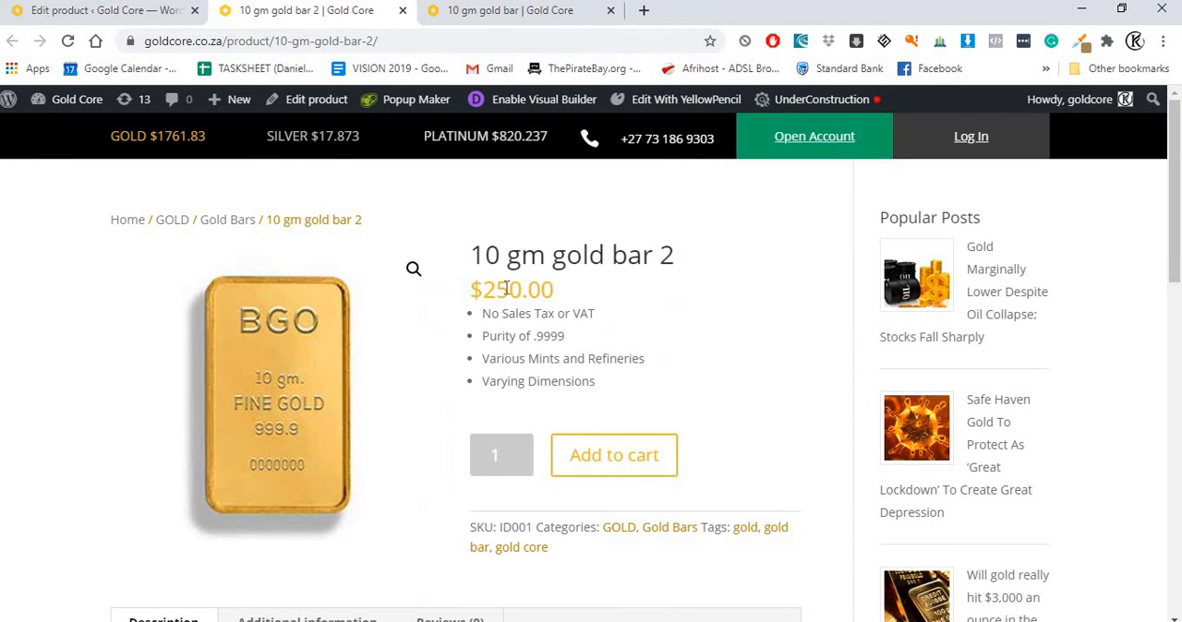
scroll(363, 378, "down", 2)
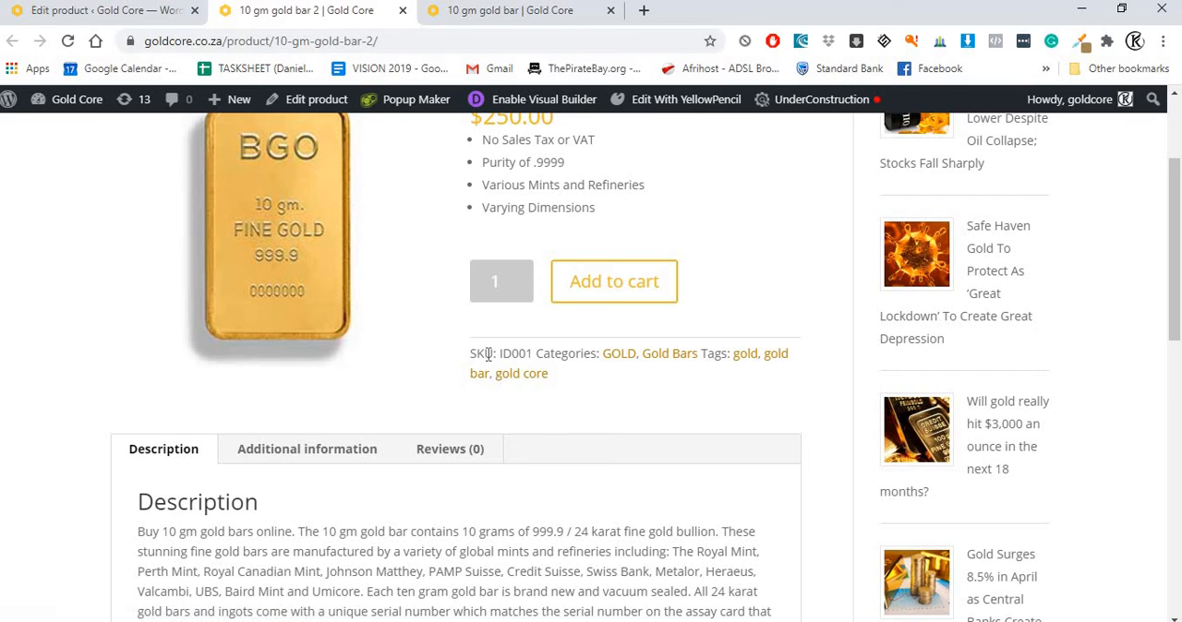
left_click_drag(471, 353, 804, 361)
left_click(588, 375)
left_click(701, 348)
left_click(476, 393)
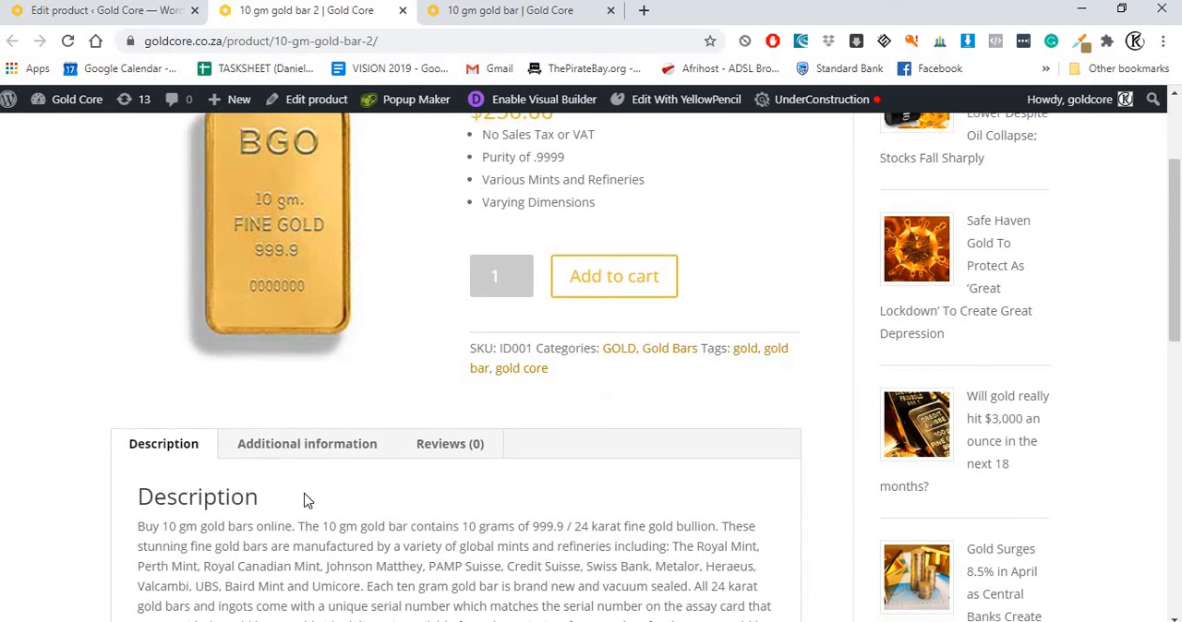
scroll(306, 496, "down", 2)
scroll(501, 412, "up", 4)
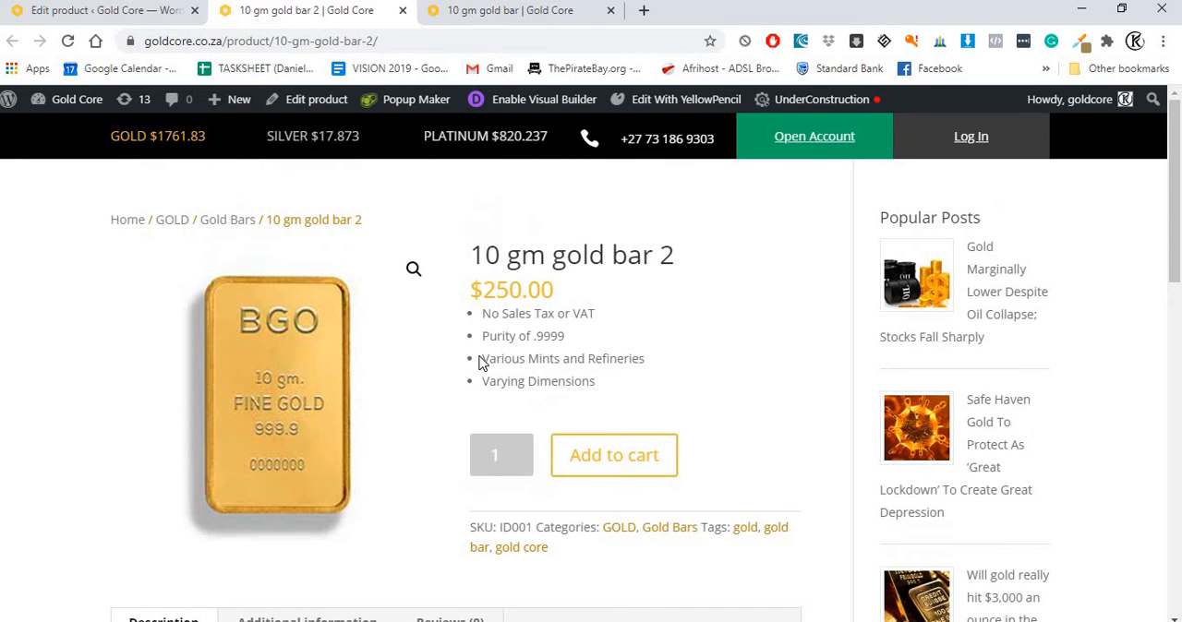
scroll(391, 416, "down", 3)
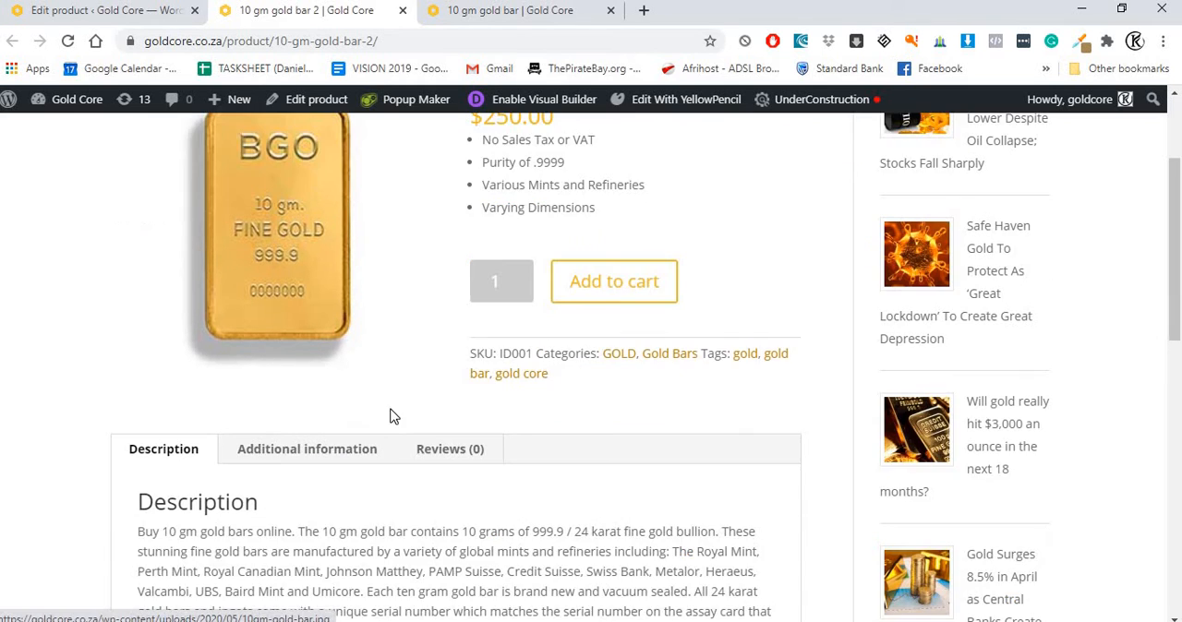
Step: Add one 10 gm gold bar 2 to the cart and open the cart
scroll(384, 427, "down", 2)
scroll(383, 420, "up", 5)
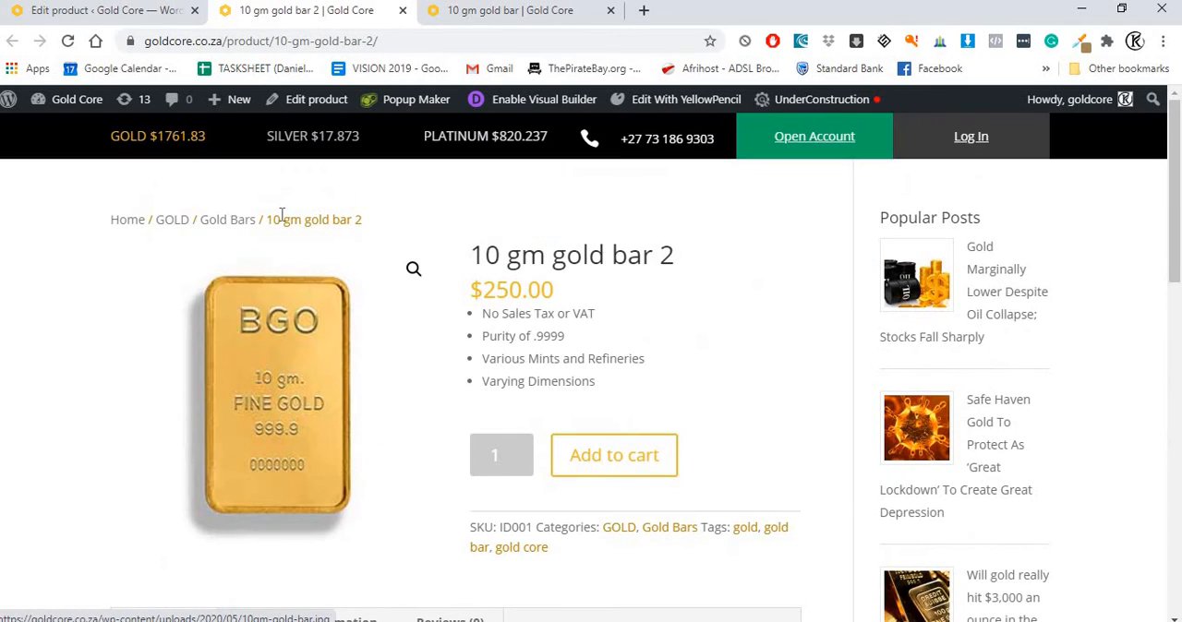
left_click(615, 457)
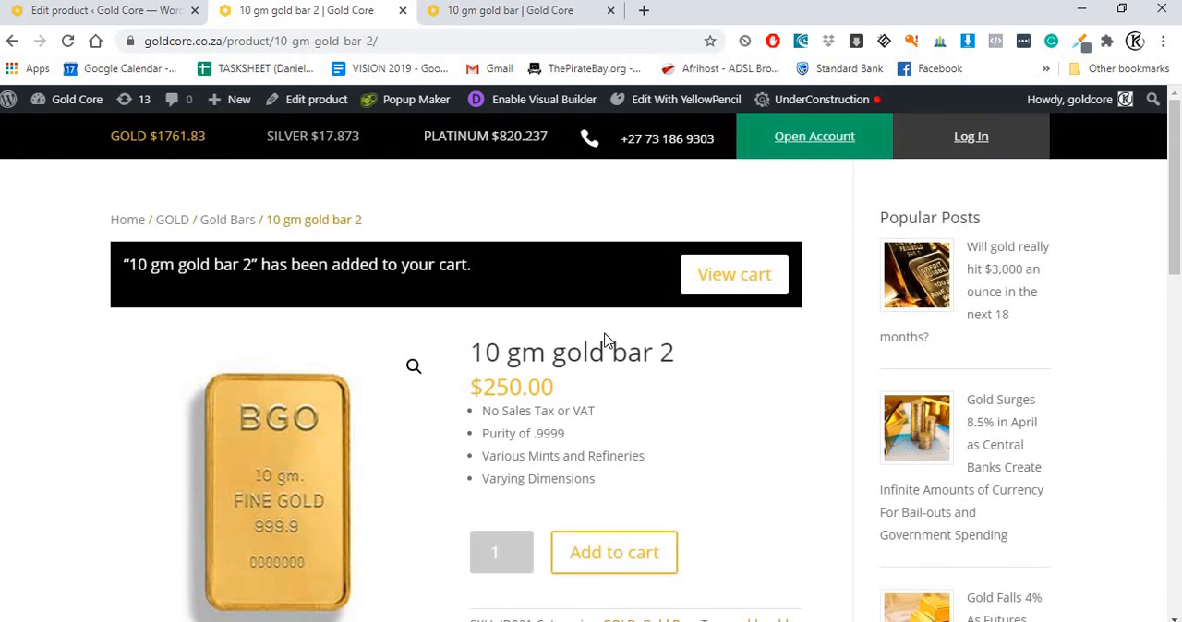
scroll(645, 315, "down", 4)
scroll(644, 322, "up", 4)
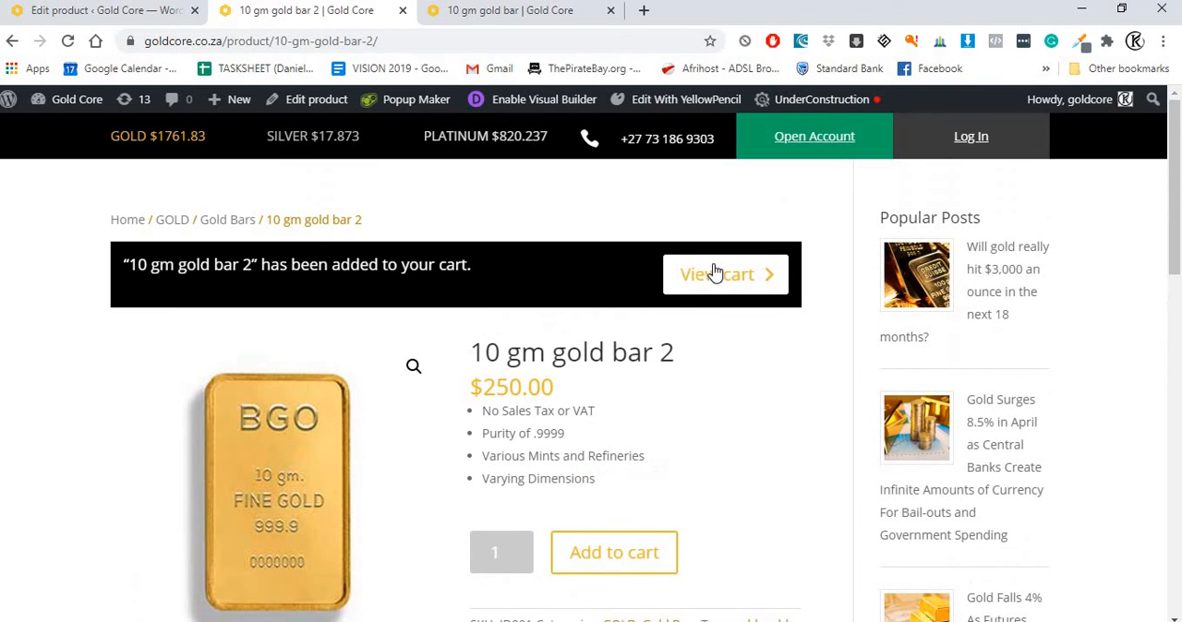
left_click(716, 274)
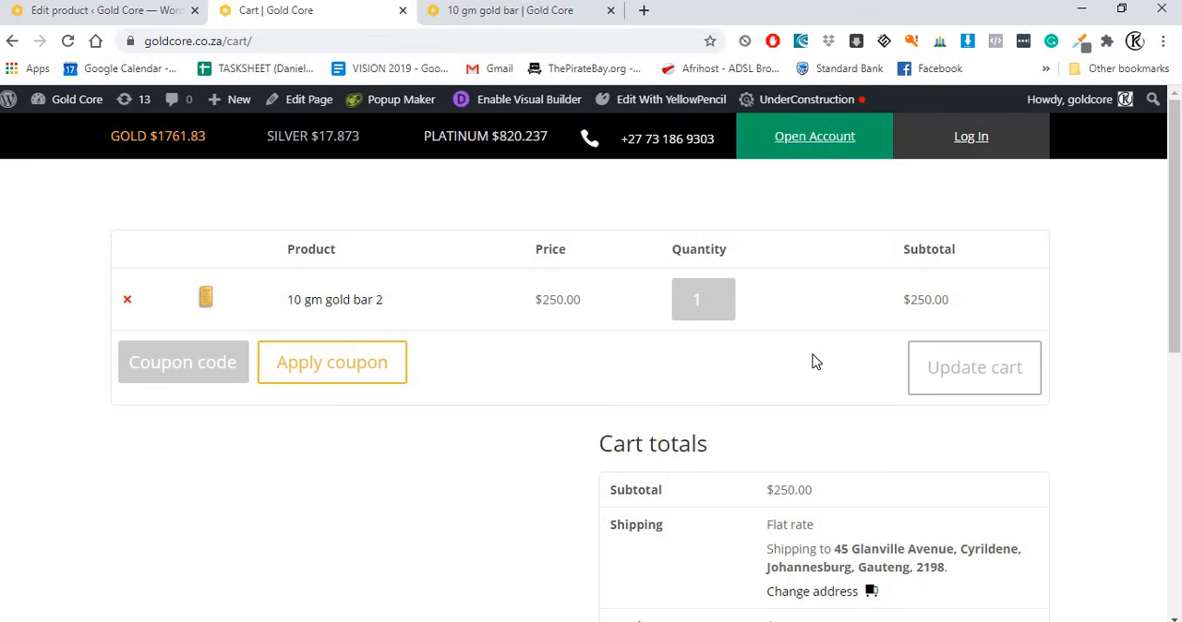
Step: Check the cart totals and shipping details, and proceed to checkout
scroll(814, 362, "down", 2)
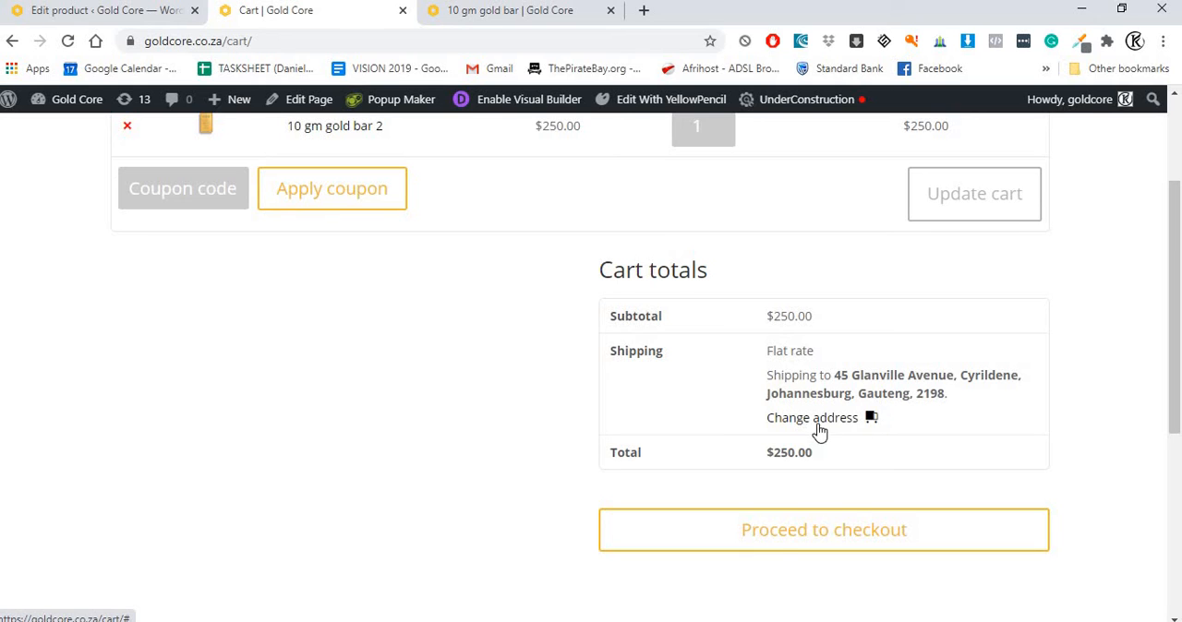
scroll(728, 453, "down", 1)
left_click(776, 454)
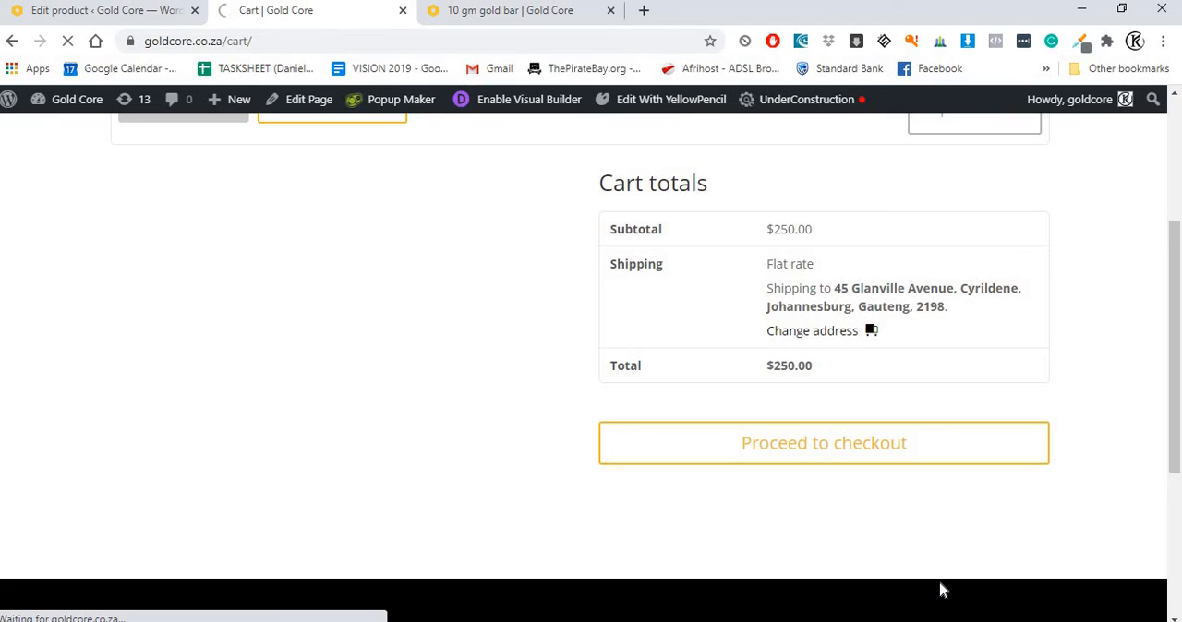
scroll(409, 394, "up", 3)
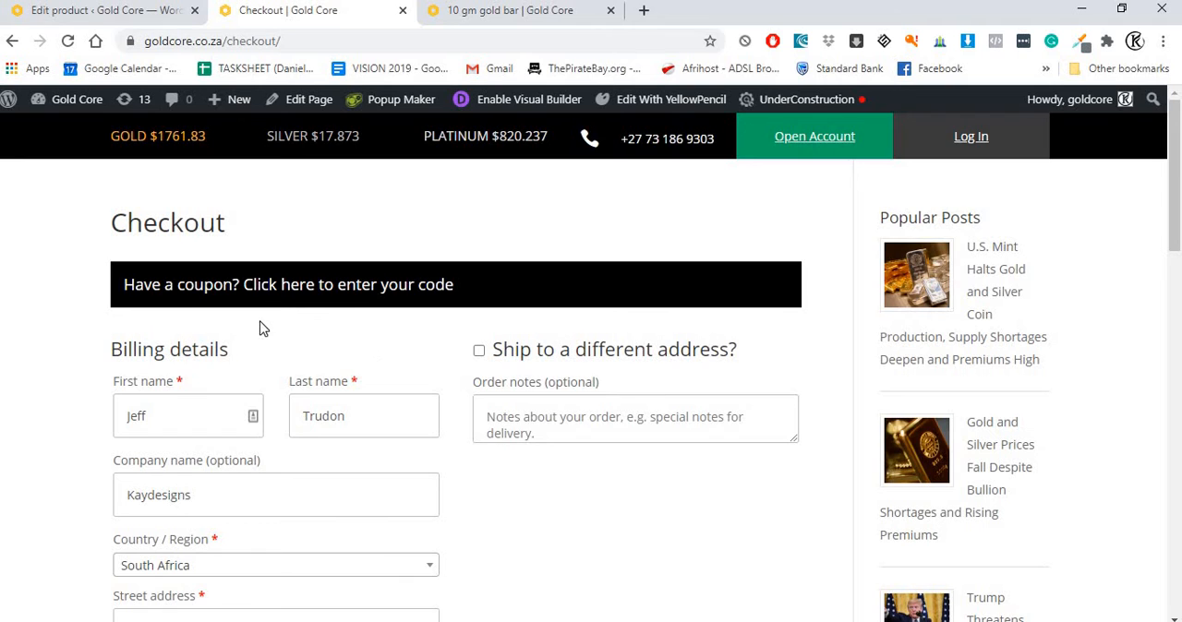
Step: Review the billing details and order summary on the checkout page, and proceed to payment with PayPal
scroll(259, 328, "down", 1)
scroll(233, 369, "down", 8)
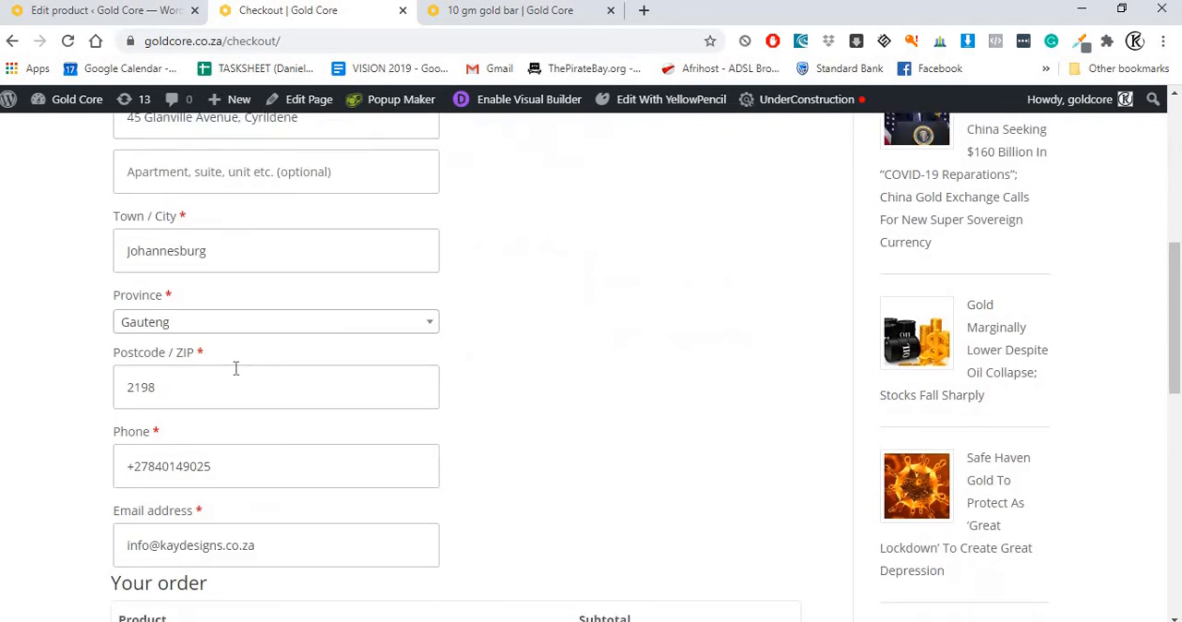
scroll(188, 379, "down", 2)
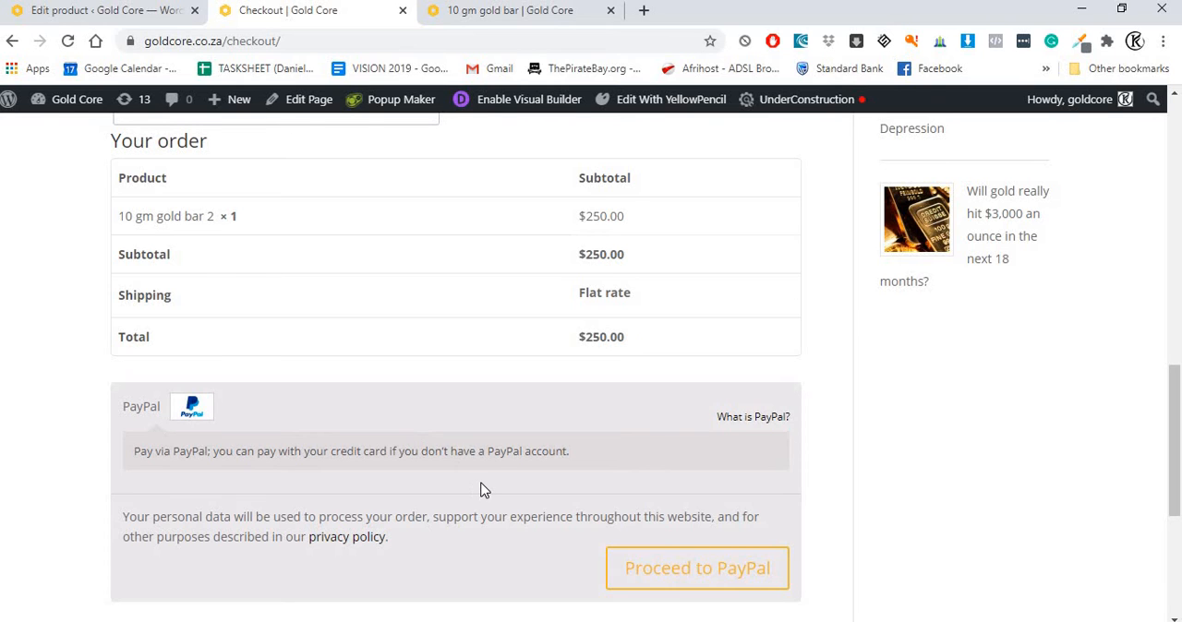
scroll(480, 490, "down", 1)
left_click(651, 483)
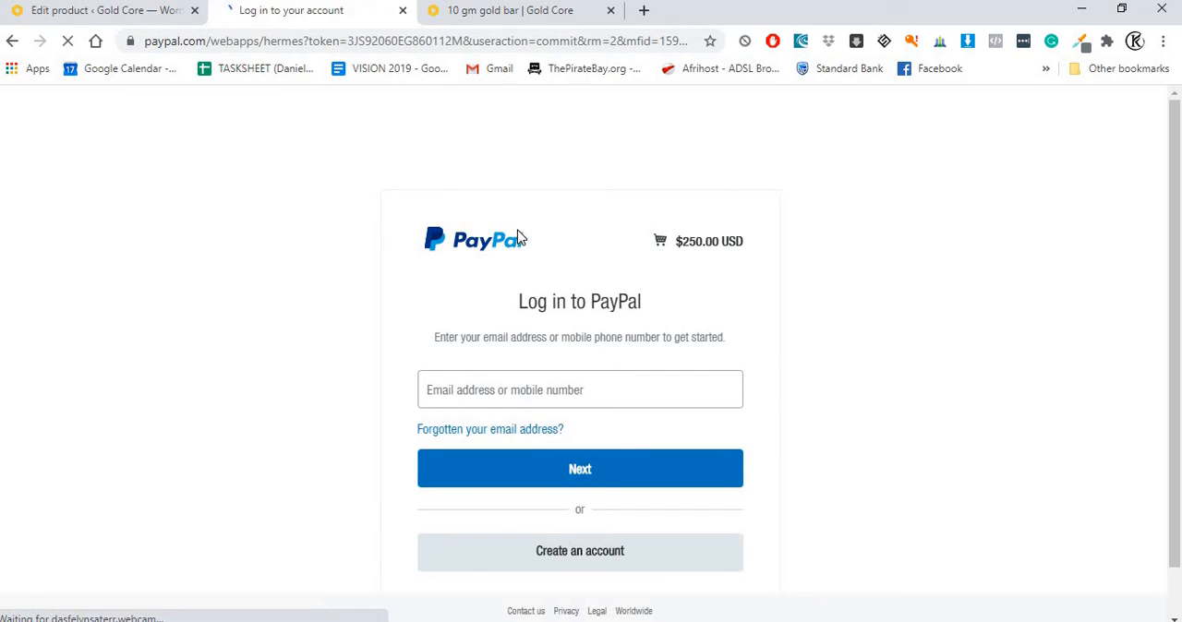
Step: Log in to PayPal with the filled-in account e-mail and password
left_click(594, 475)
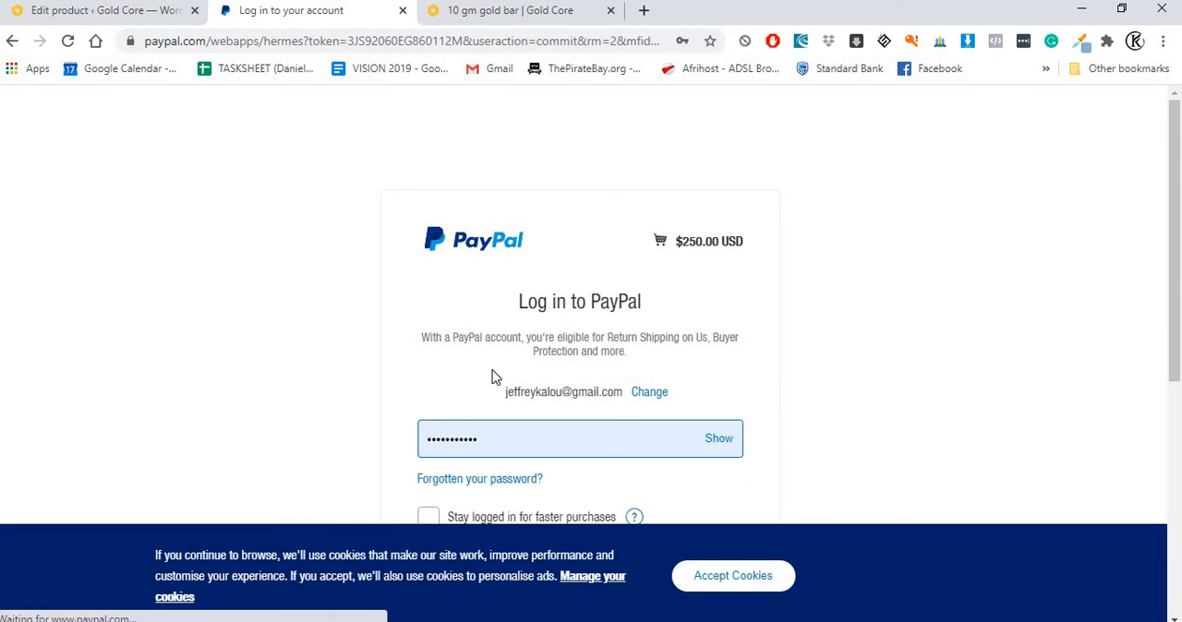
scroll(515, 394, "down", 2)
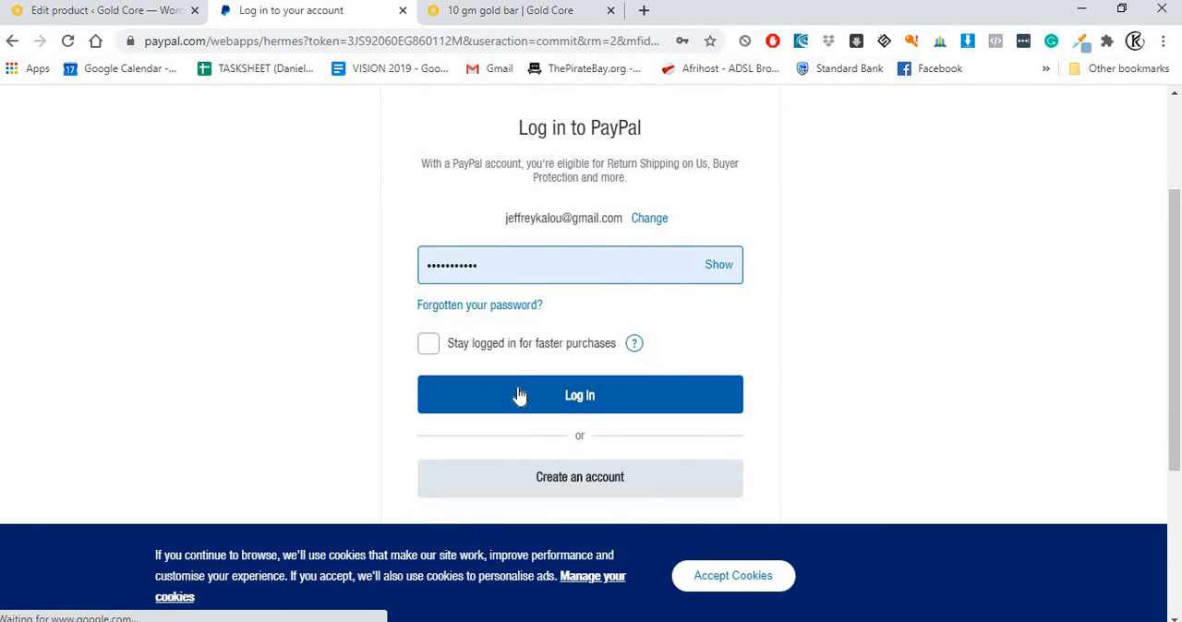
left_click(518, 395)
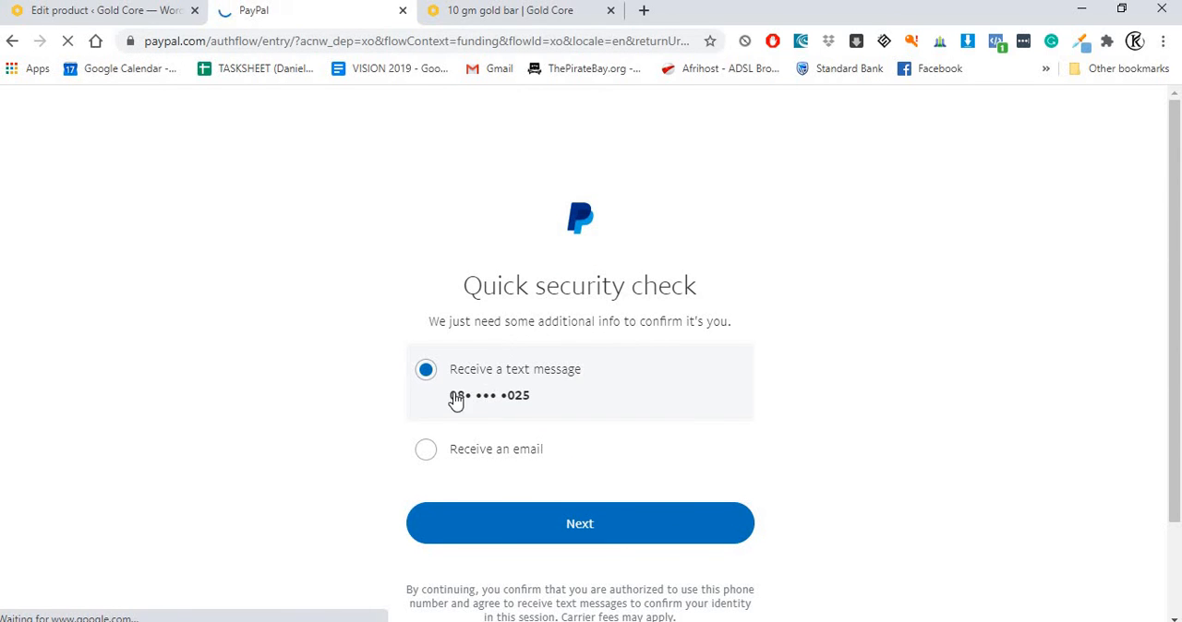
Step: Examine the verification options in PayPal's security check, and go back to the store's checkout page
scroll(508, 388, "down", 1)
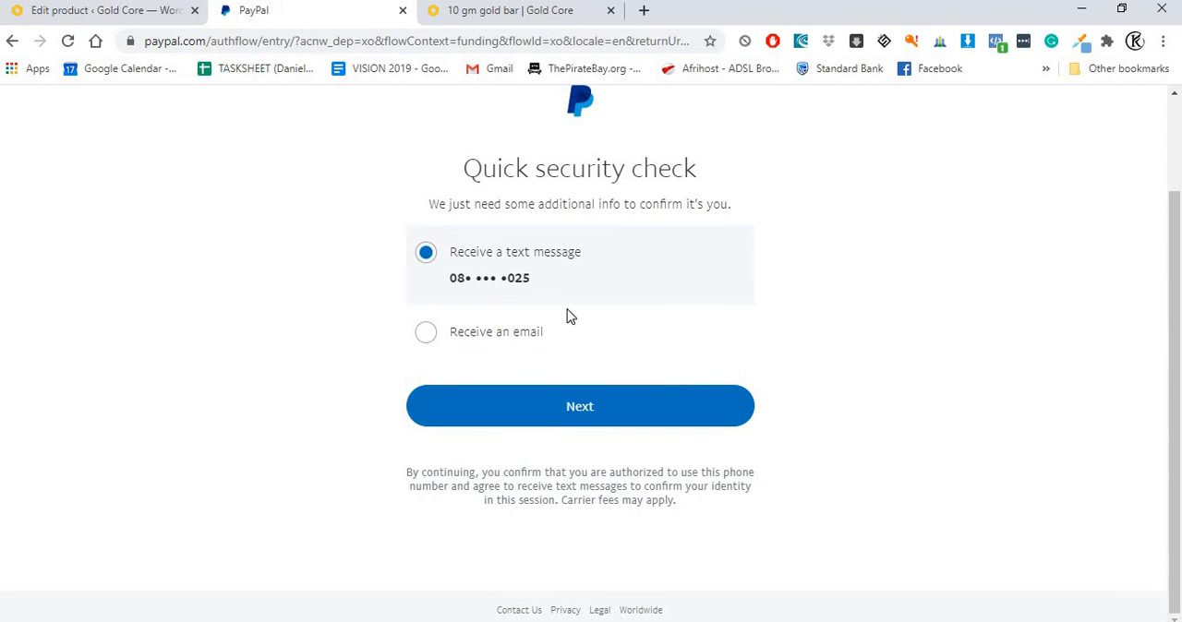
scroll(574, 321, "up", 1)
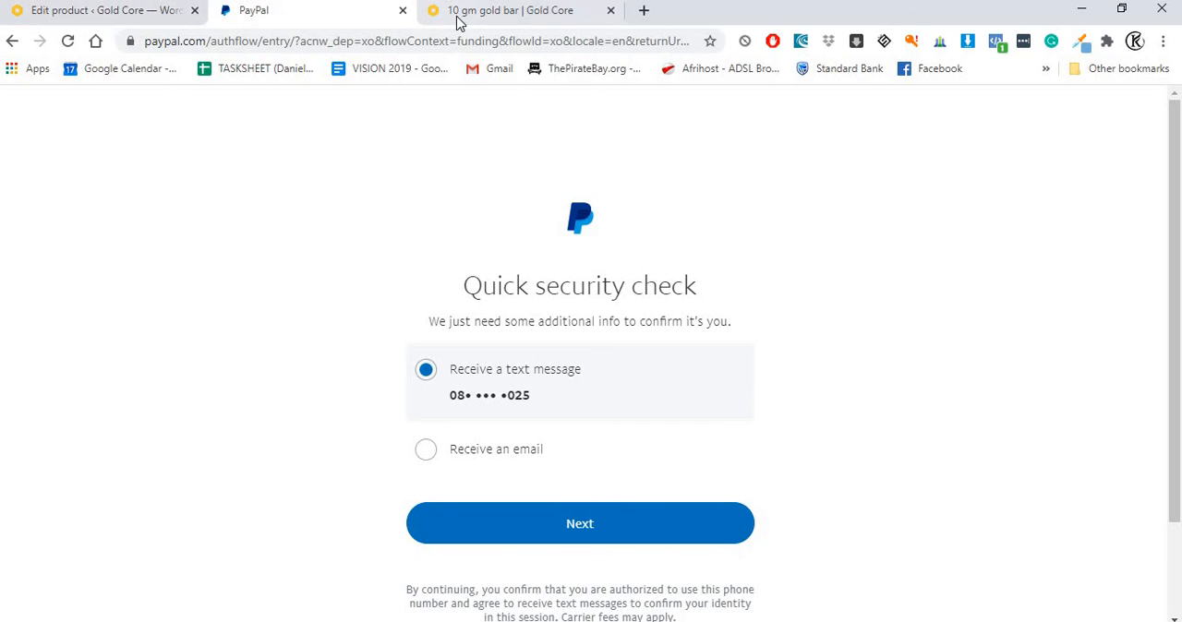
scroll(461, 322, "down", 1)
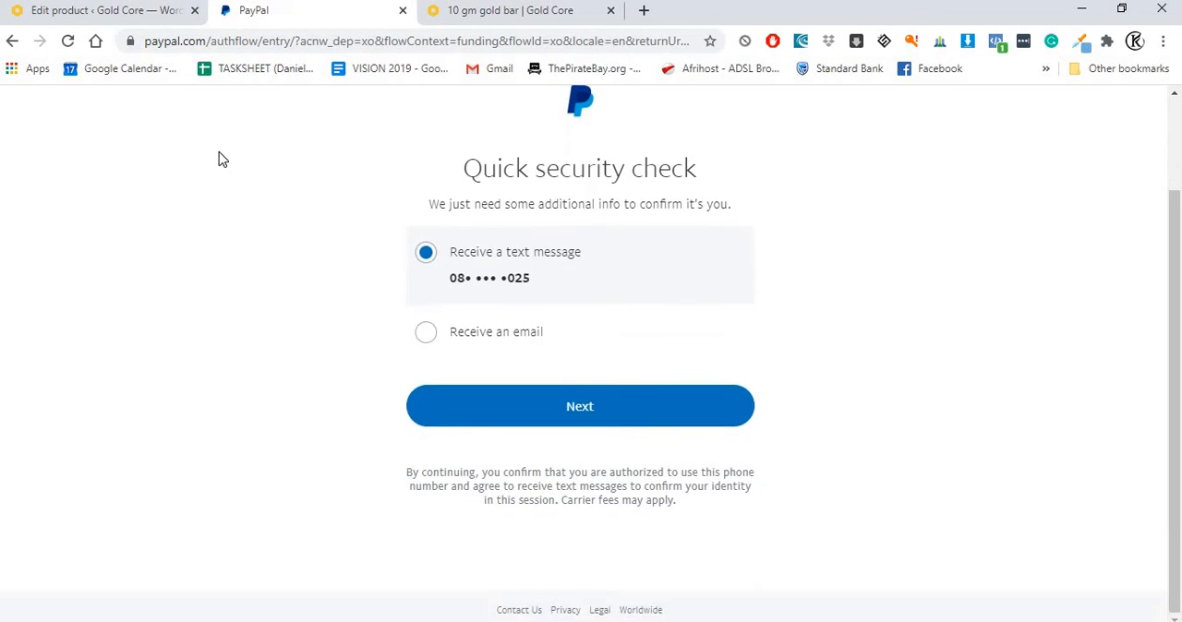
scroll(221, 158, "up", 1)
left_click(13, 44)
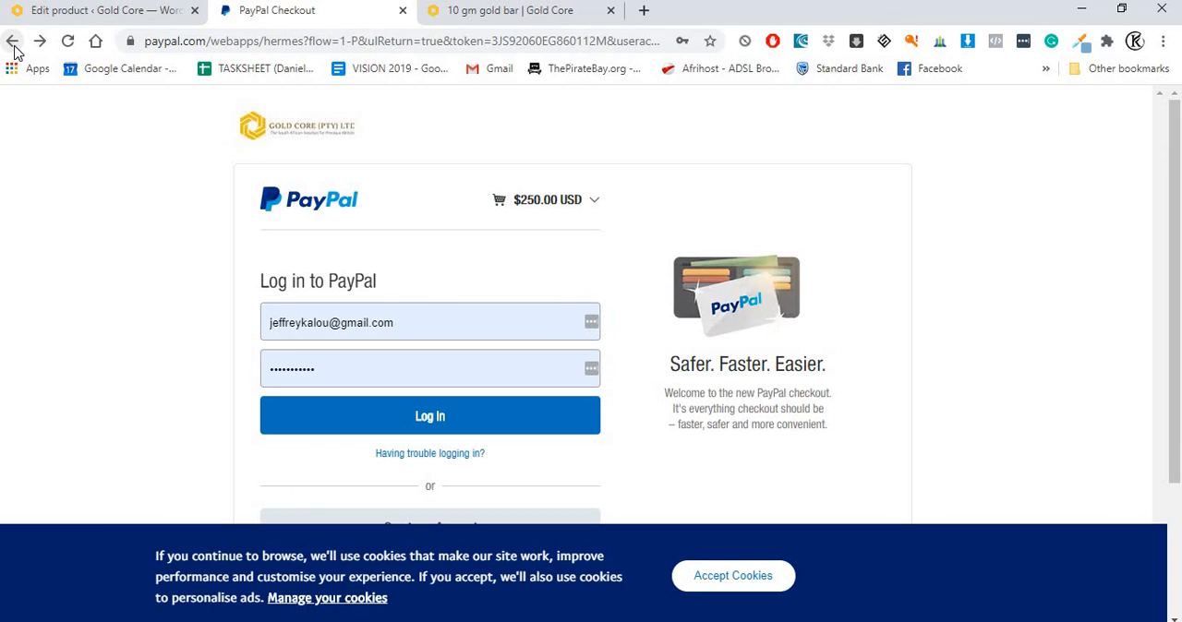
left_click(13, 42)
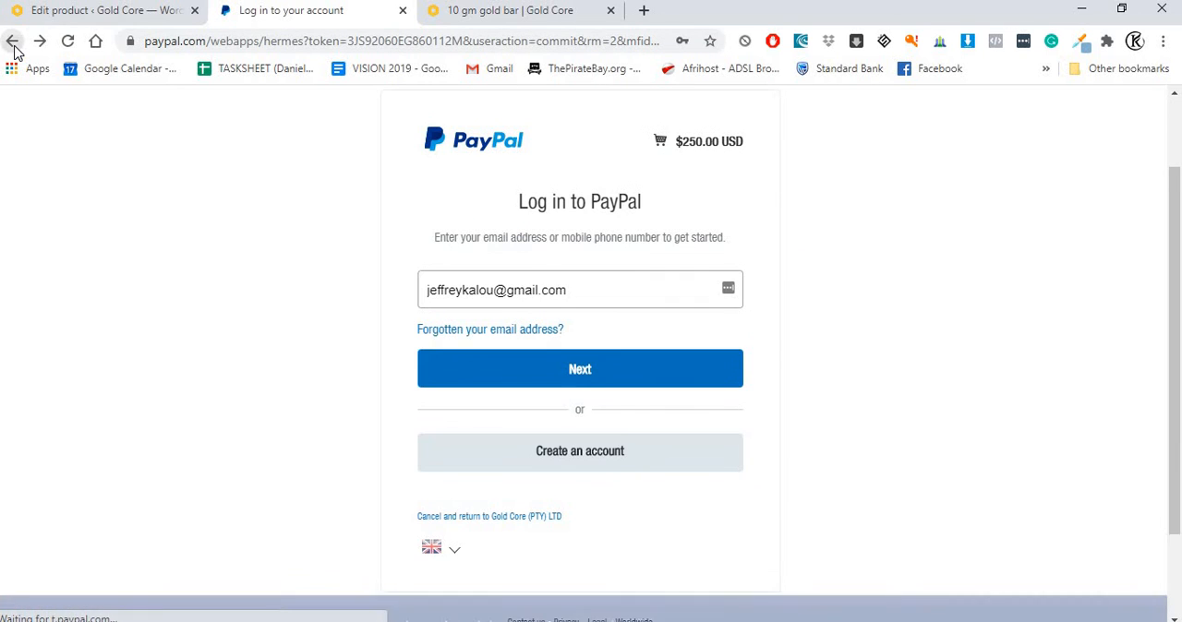
Step: Return to the store's admin area and open the WooCommerce shipping settings
left_click(108, 10)
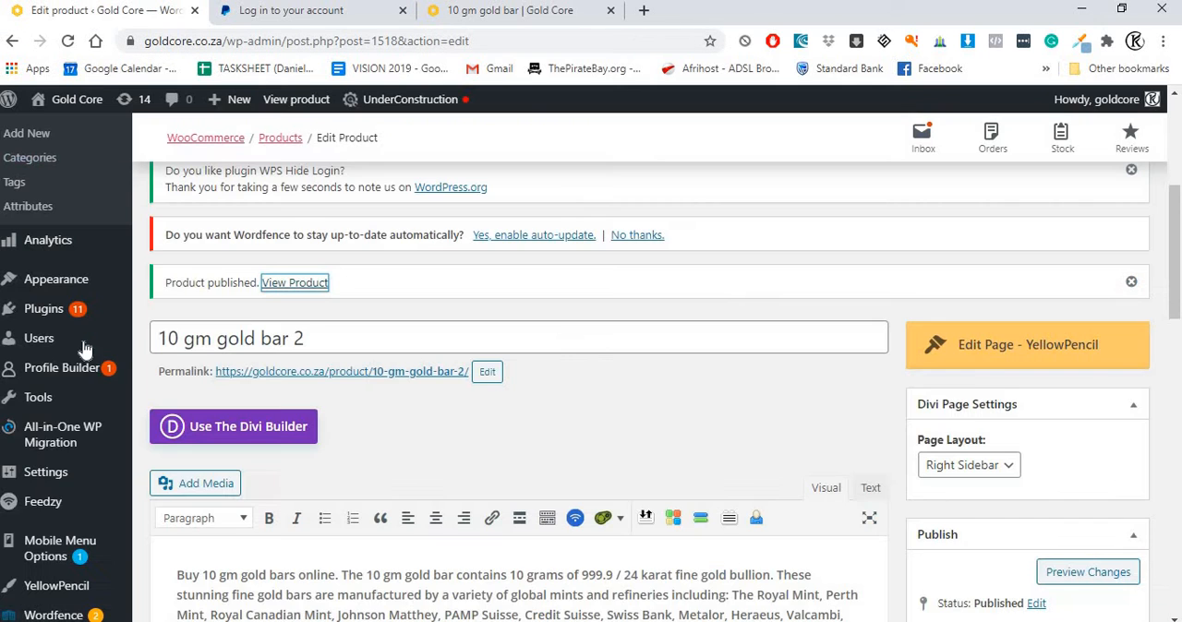
scroll(85, 422, "down", 2)
mouse_move(46, 371)
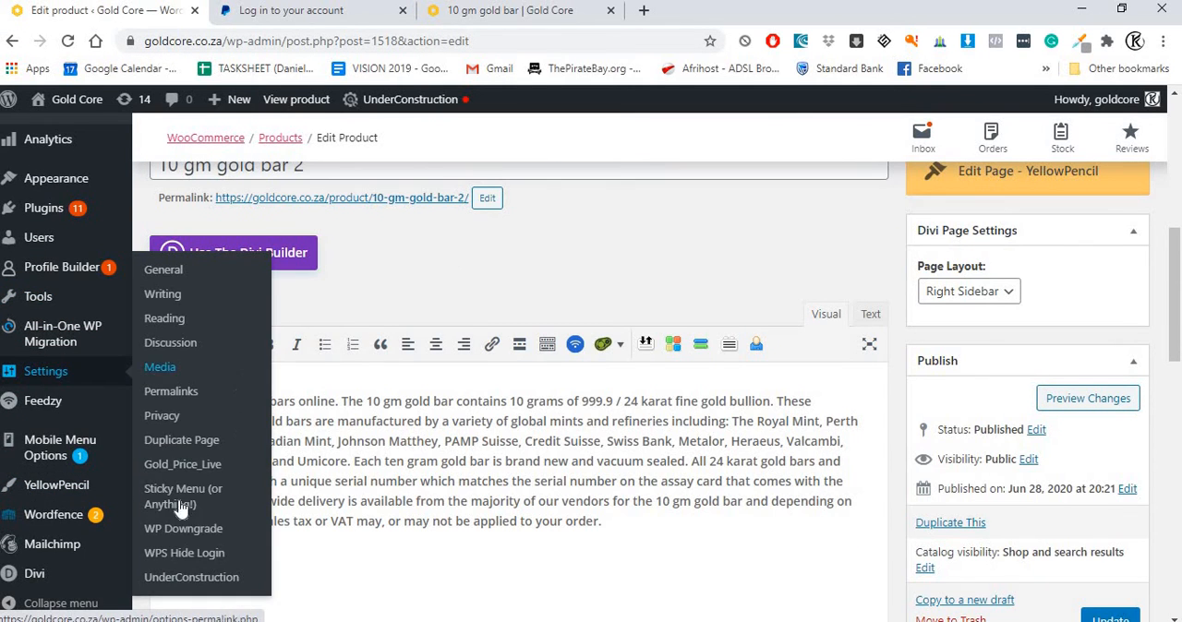
scroll(93, 351, "up", 4)
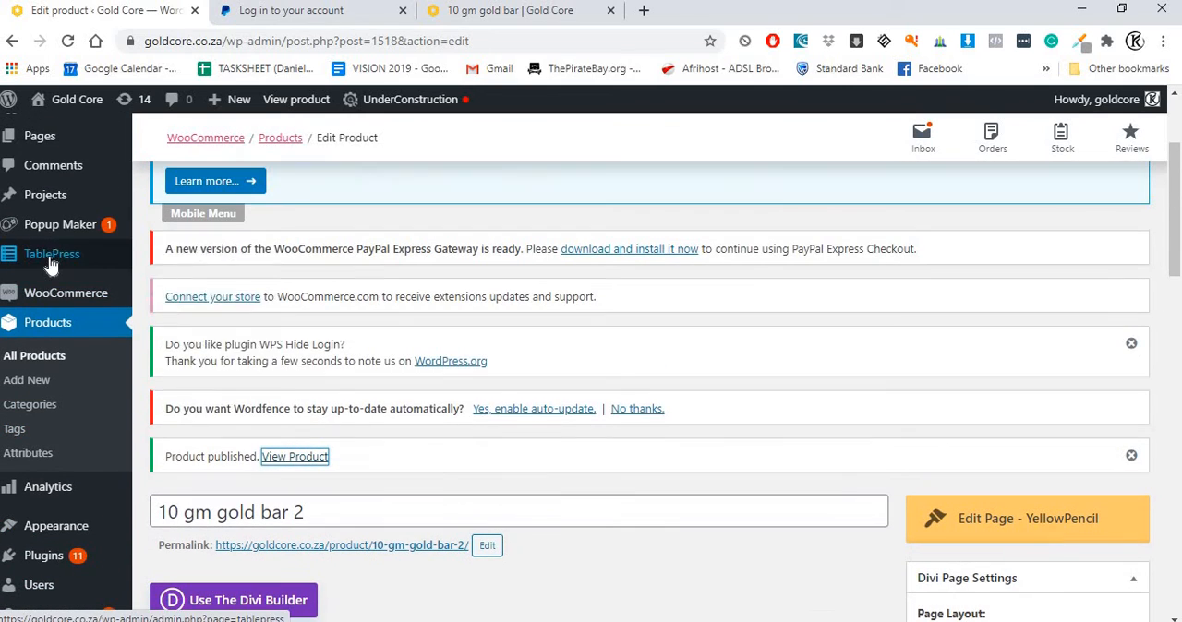
mouse_move(64, 293)
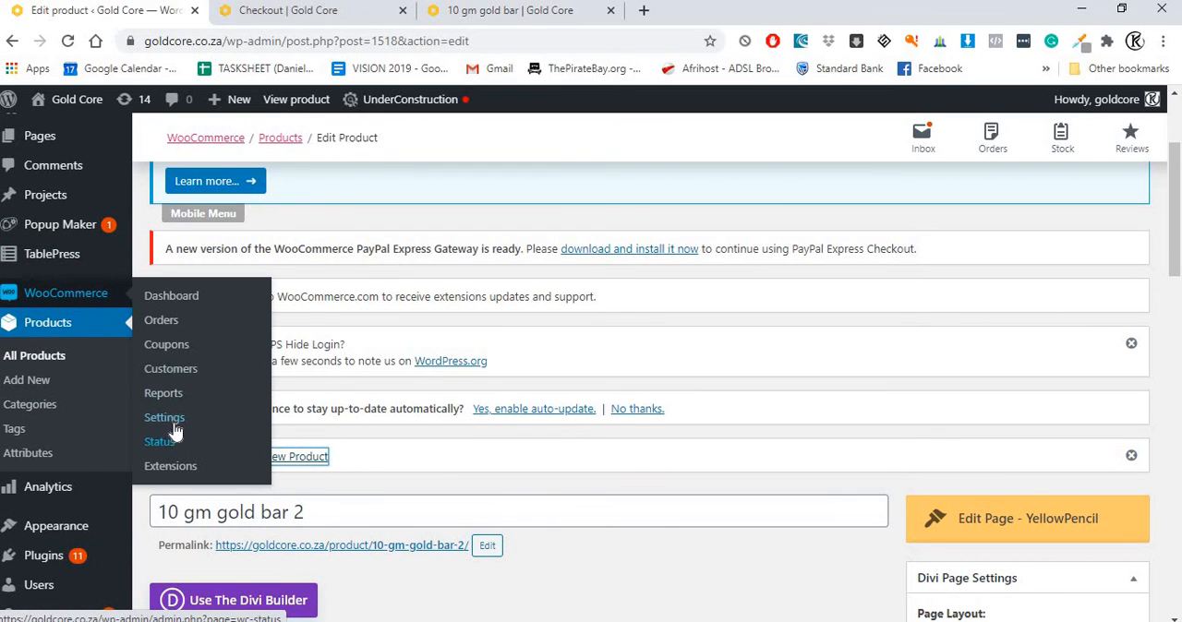
left_click(166, 420)
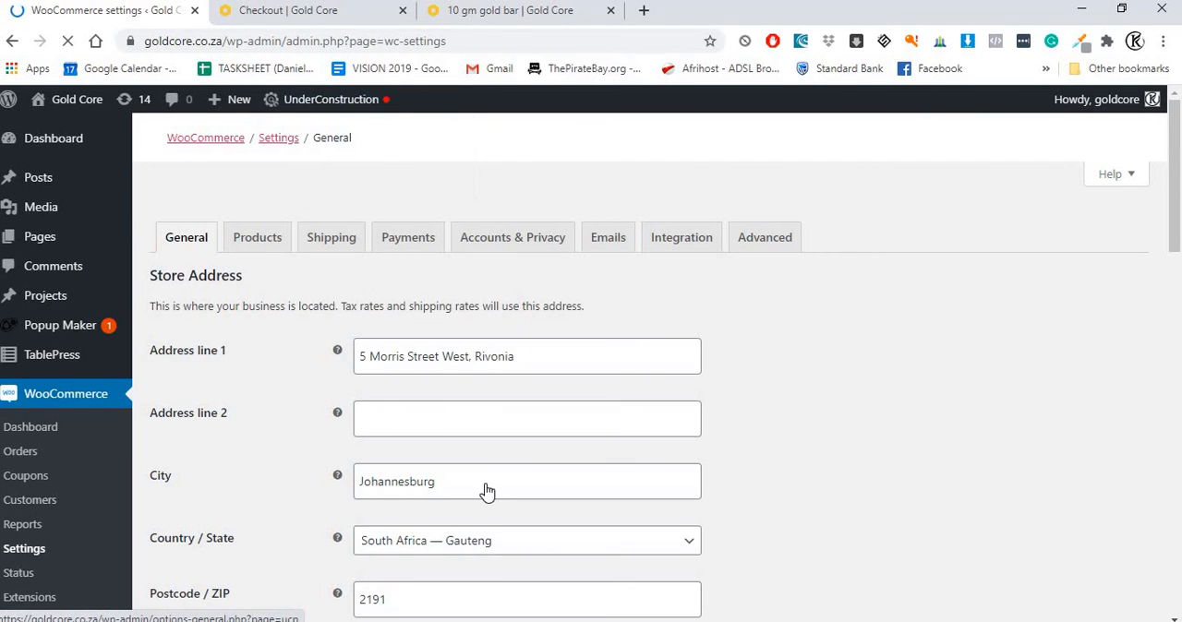
left_click(338, 251)
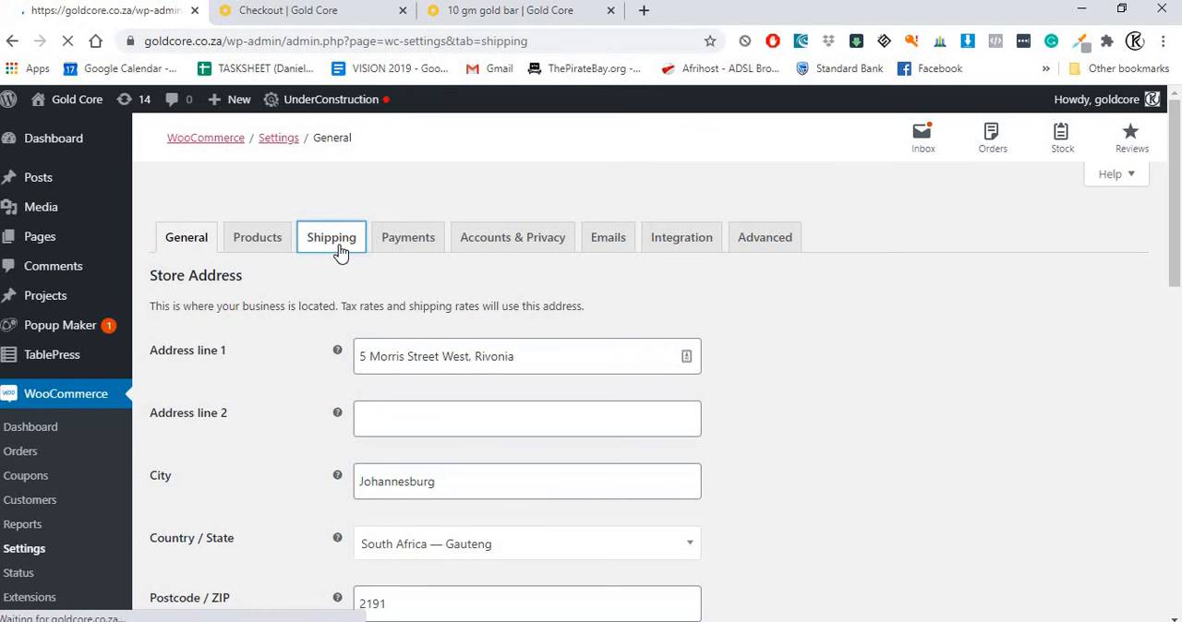
Step: Look over the shipping zones and the shipping options for calculations, shipping destination and debug mode
scroll(338, 260, "down", 2)
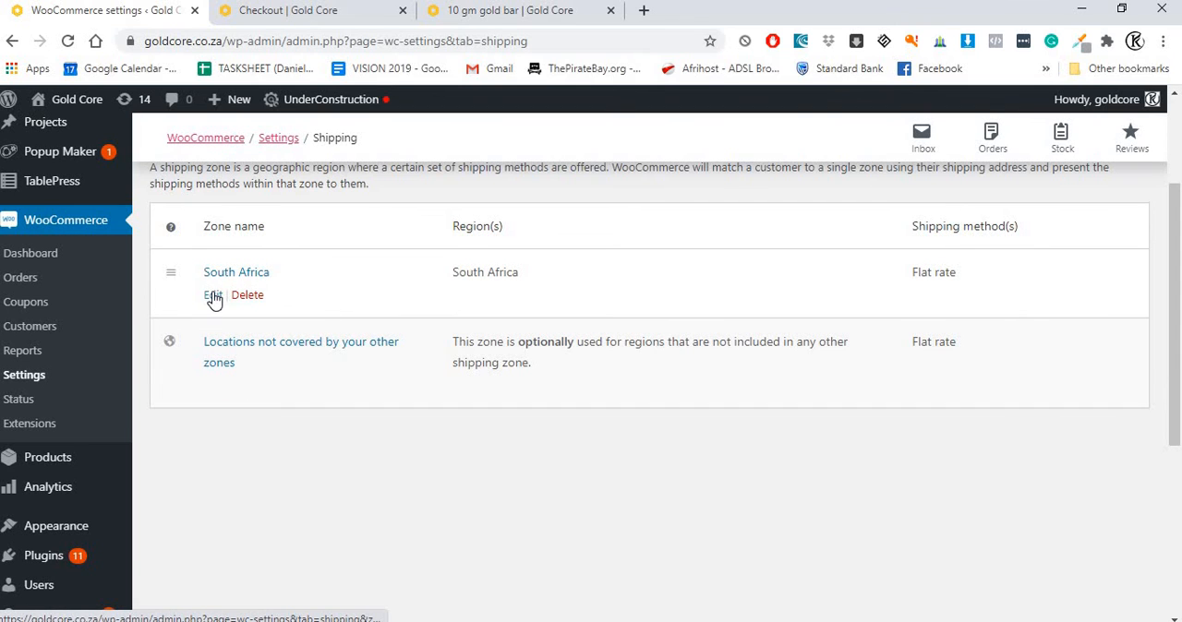
left_click(212, 295)
scroll(400, 290, "up", 2)
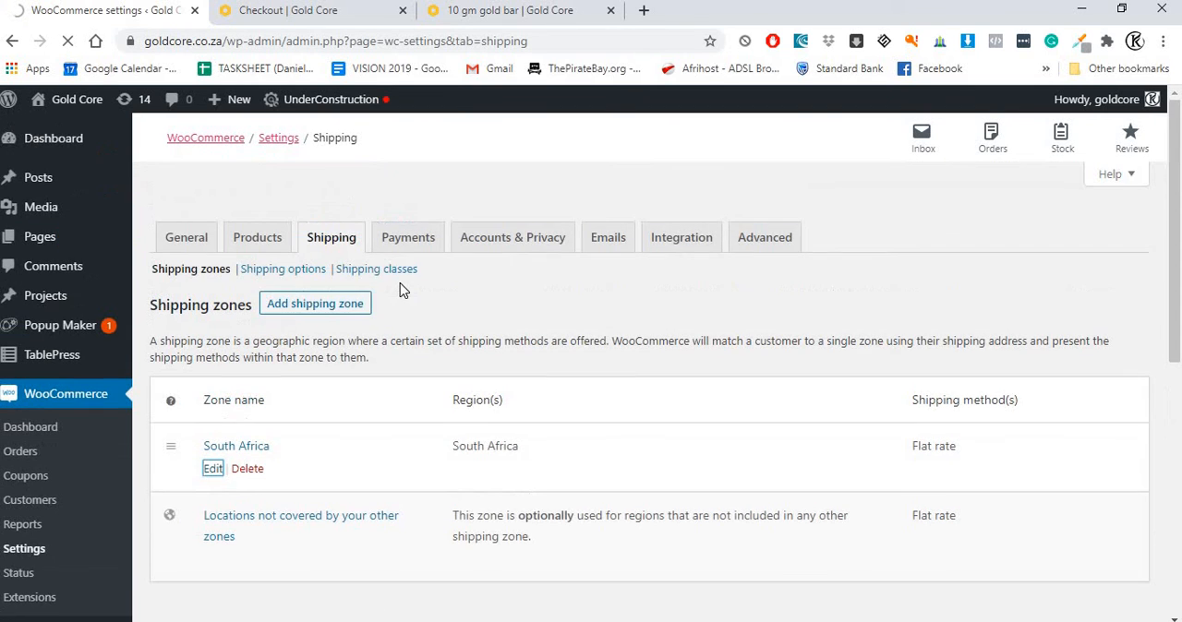
left_click(297, 271)
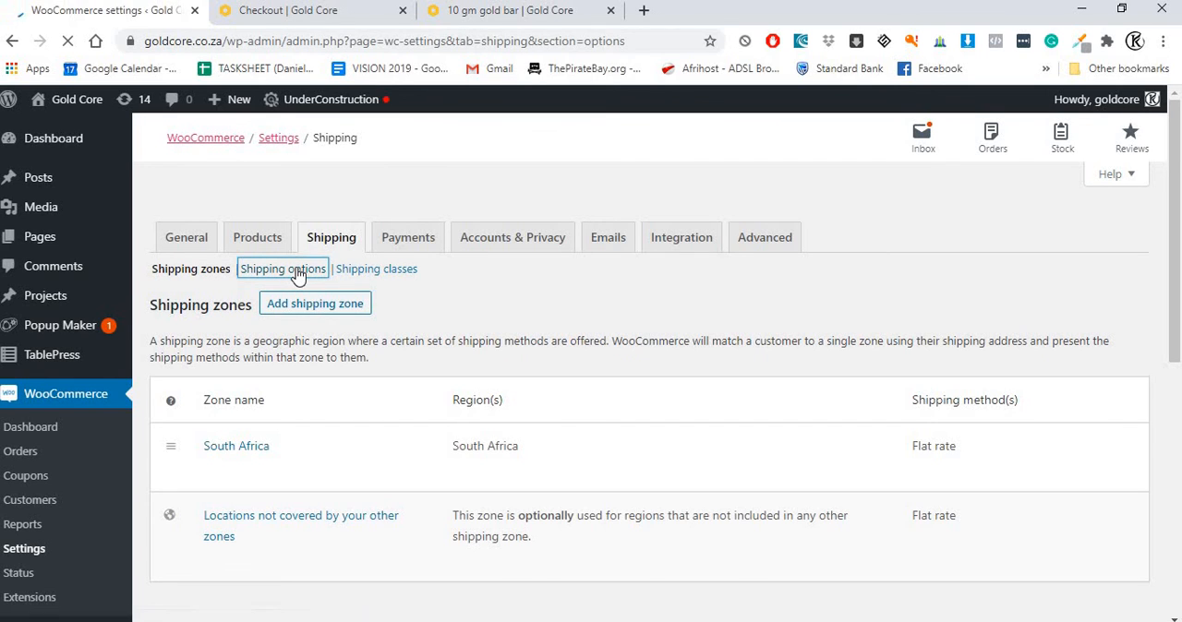
scroll(312, 309, "down", 1)
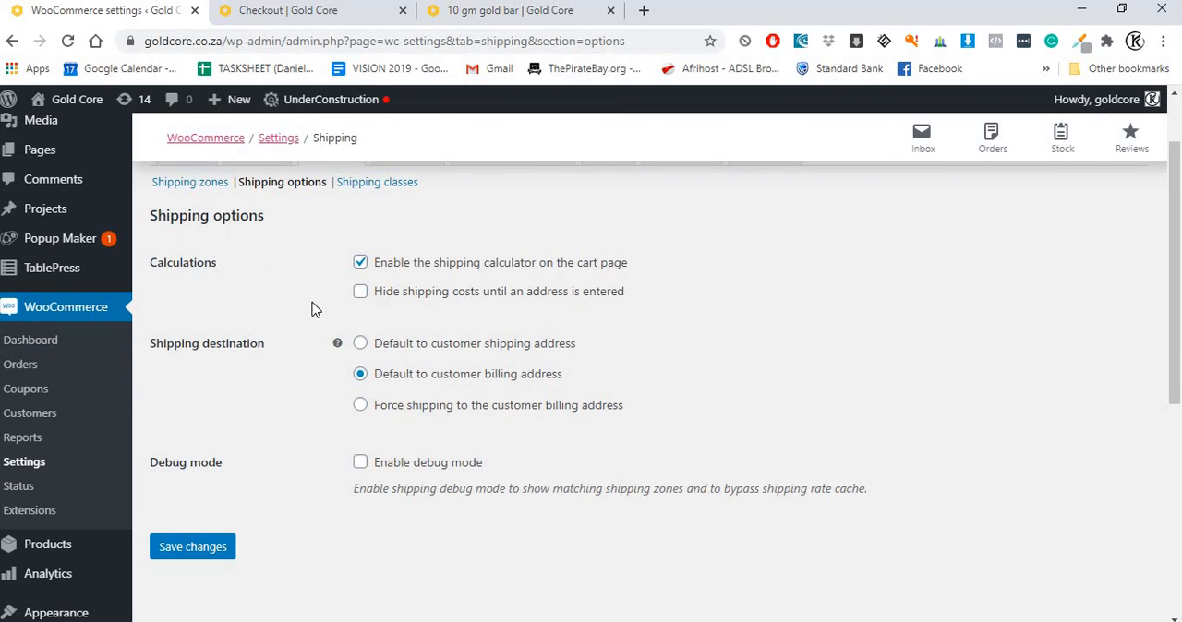
scroll(166, 282, "up", 1)
Step: Reopen the shipping zones list and check the billing address fields on the checkout page
left_click(189, 270)
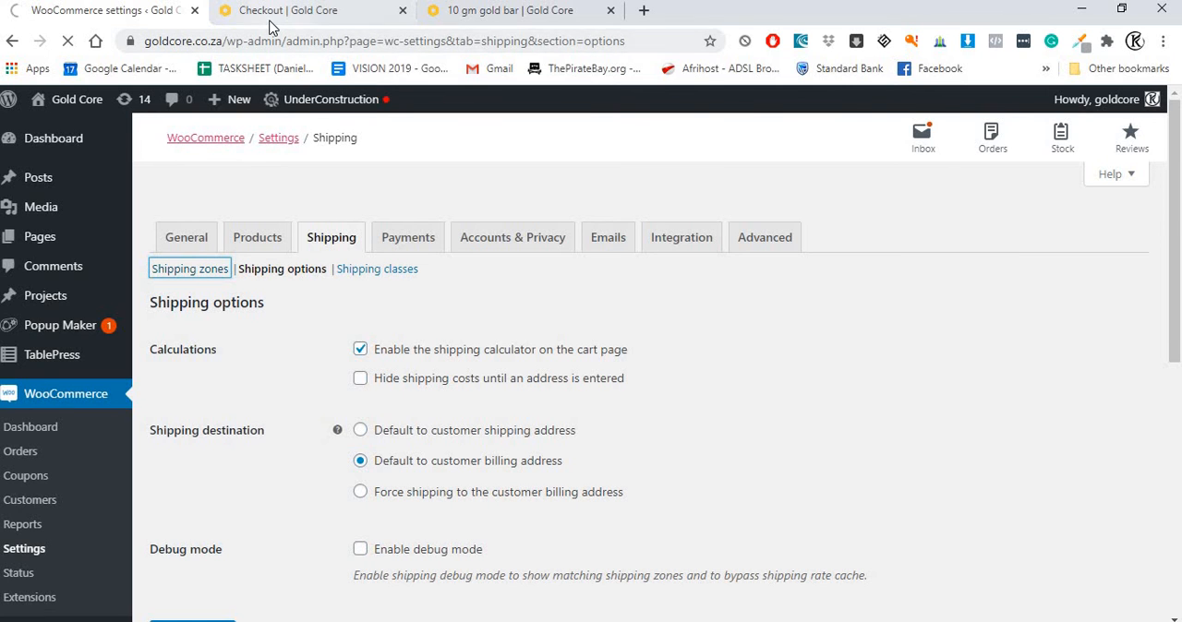
key("ctrl+Tab")
scroll(396, 287, "up", 1)
scroll(395, 287, "up", 8)
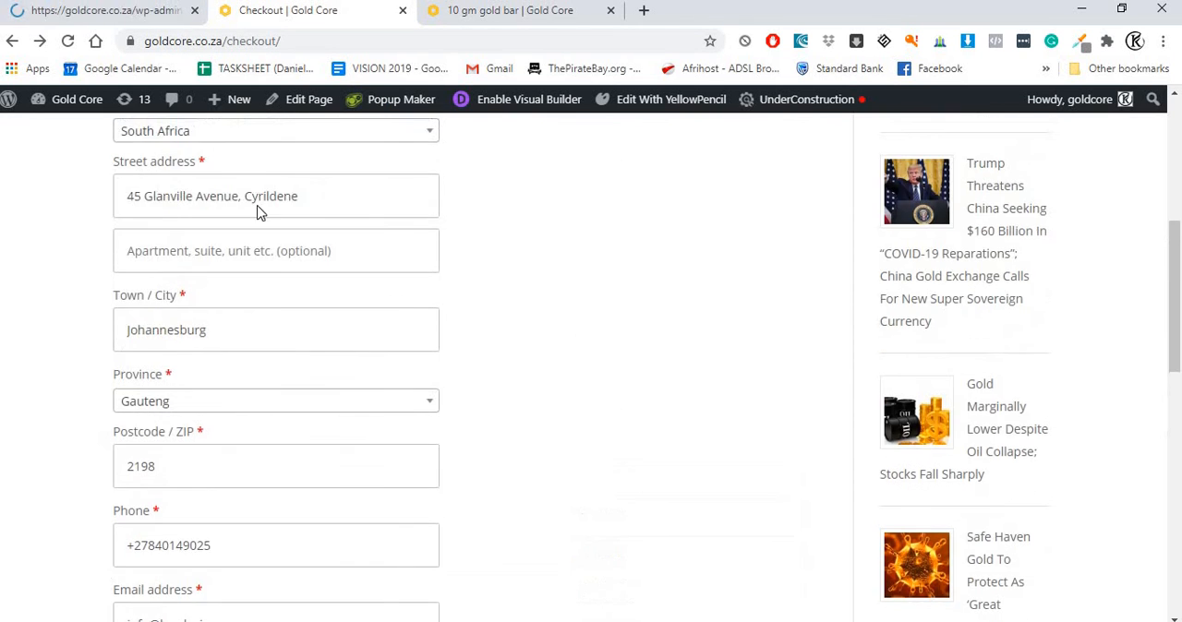
Step: Open the South Africa shipping zone and examine the method title, tax status and cost of its flat rate method
key("ctrl+shift+Tab")
scroll(409, 311, "down", 1)
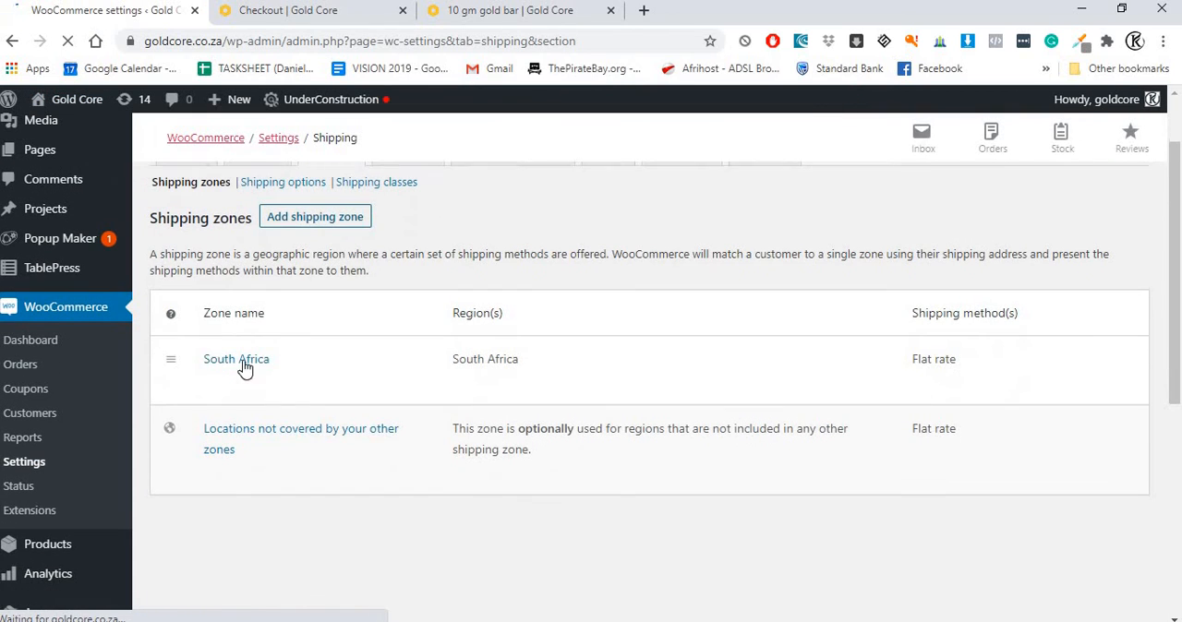
left_click(212, 382)
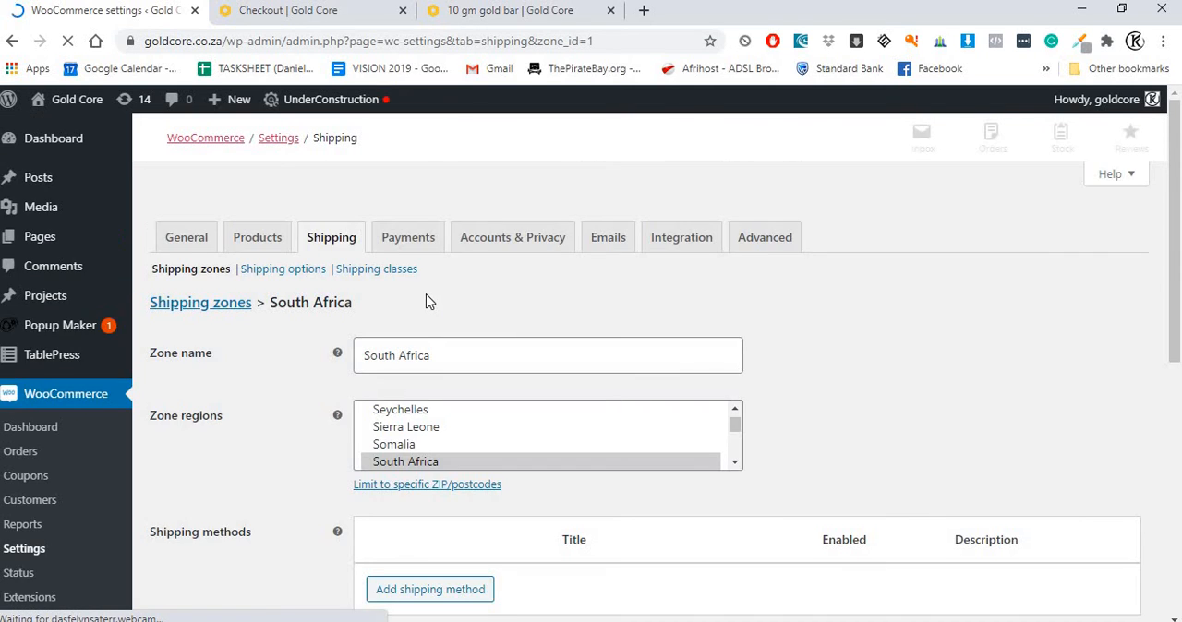
scroll(429, 302, "down", 2)
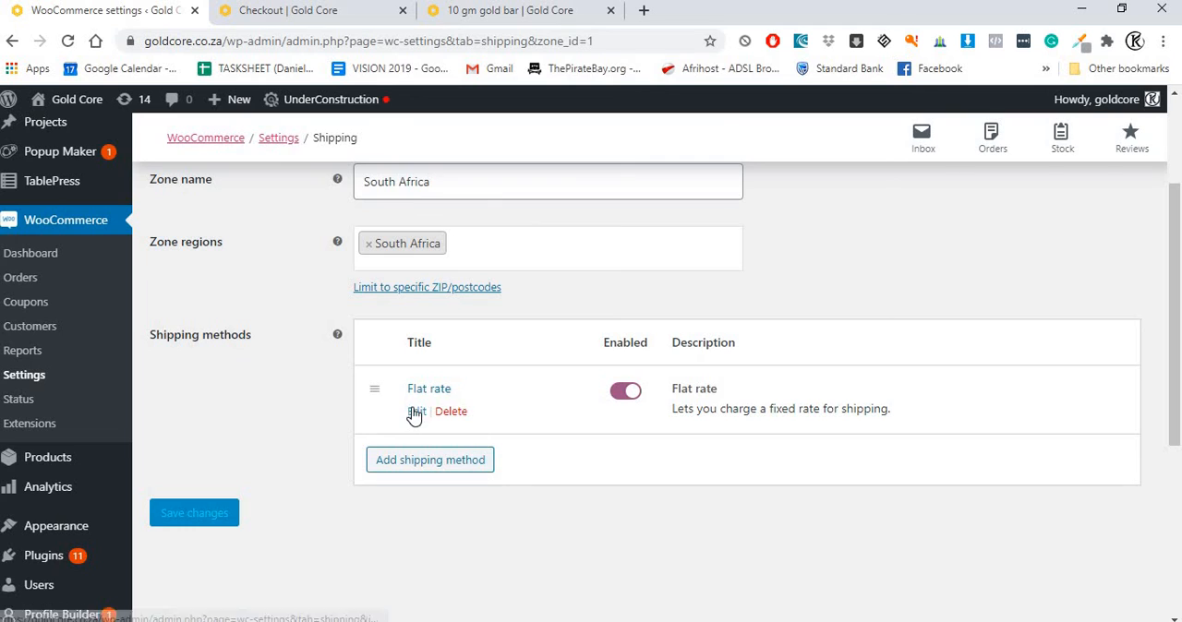
left_click(415, 412)
left_click(481, 304)
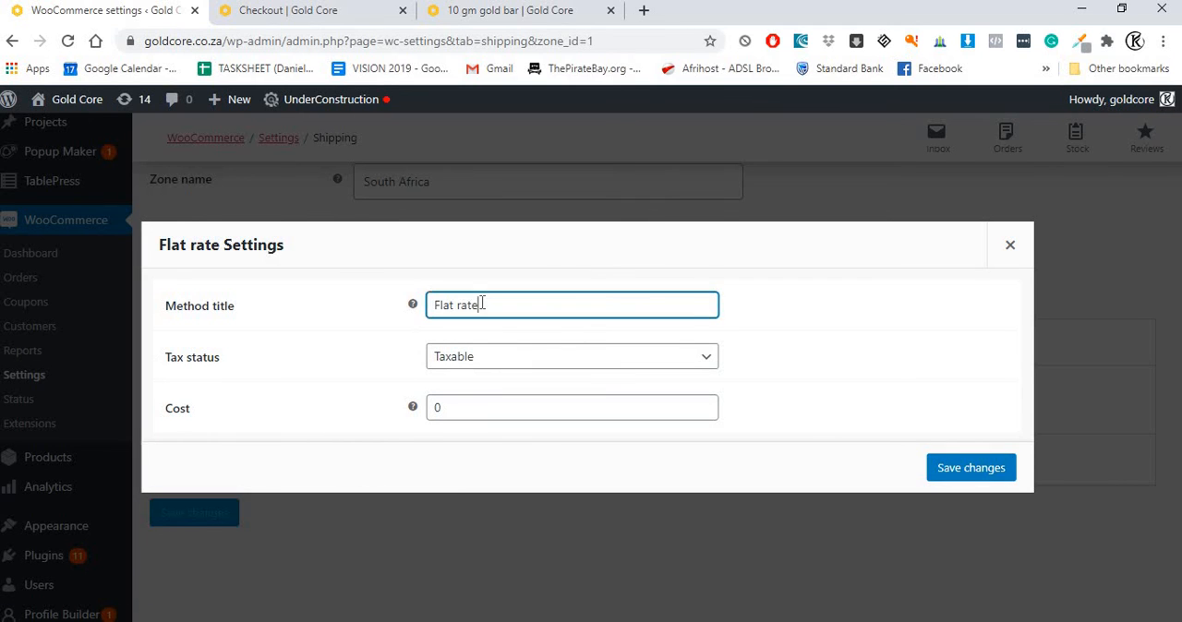
left_click(470, 361)
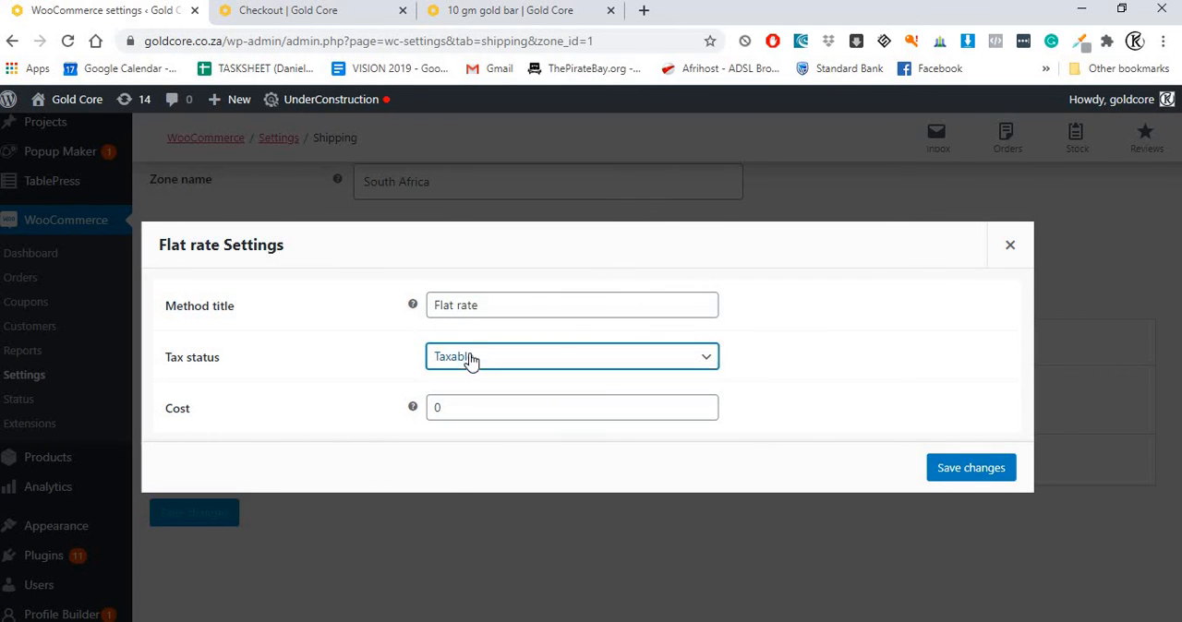
Step: Close the flat rate settings without saving and look over the South Africa zone's region and shipping methods
left_click(1011, 245)
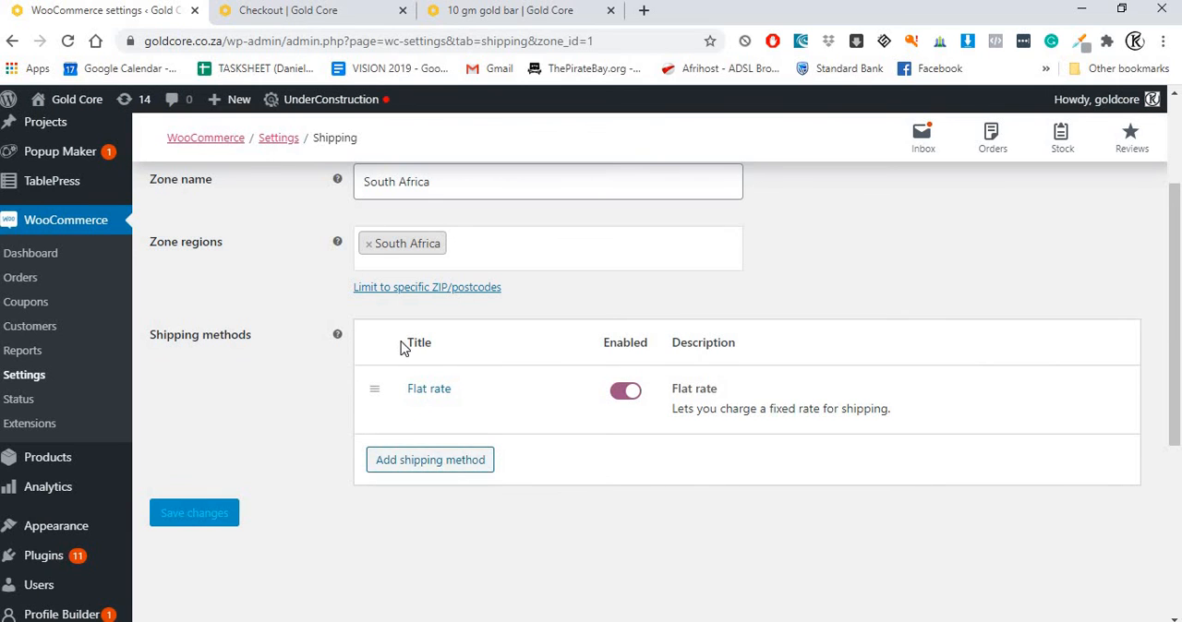
scroll(401, 342, "up", 2)
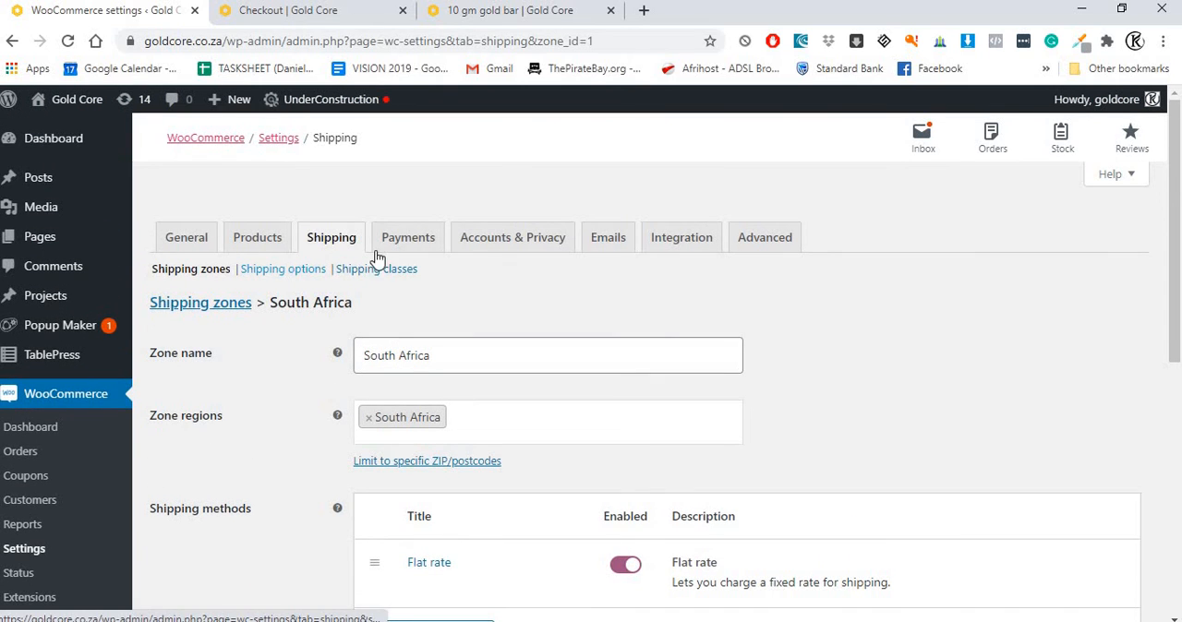
scroll(334, 323, "down", 2)
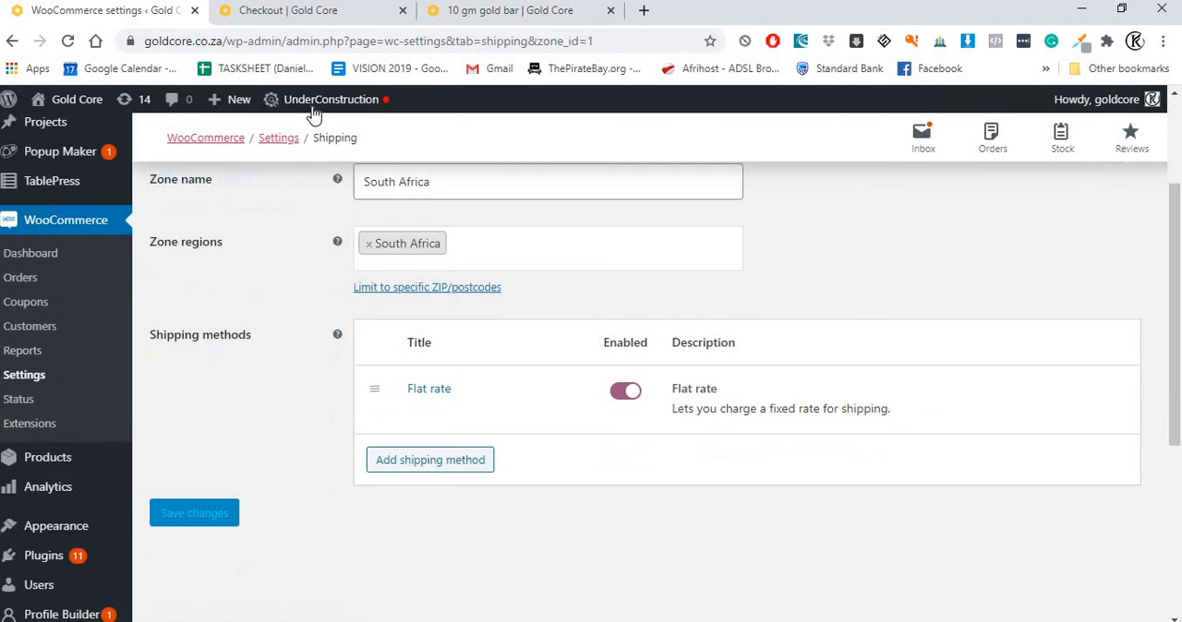
Step: Look over the 10 gm gold bar product page in the store, down to its related products
left_click(503, 10)
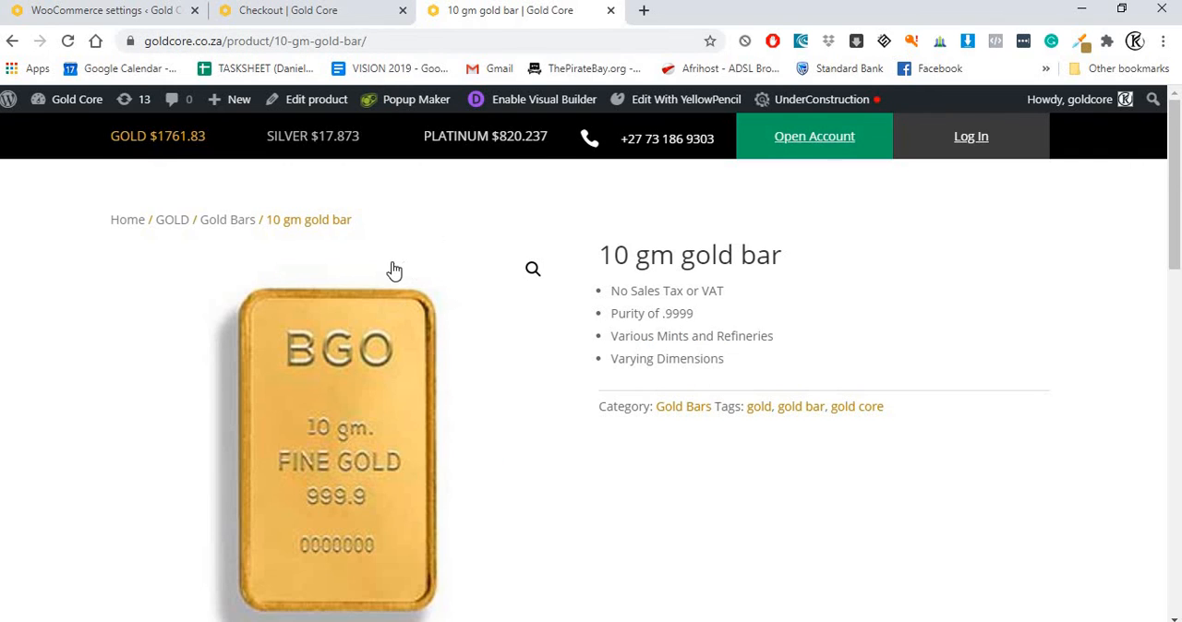
scroll(397, 277, "down", 10)
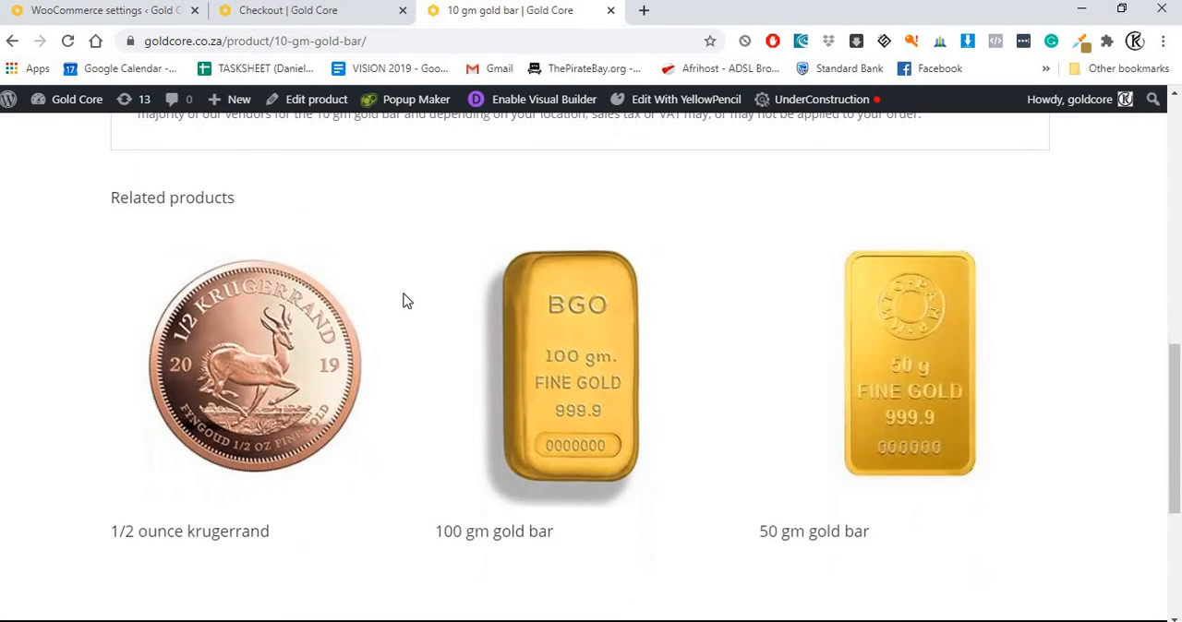
scroll(404, 297, "up", 8)
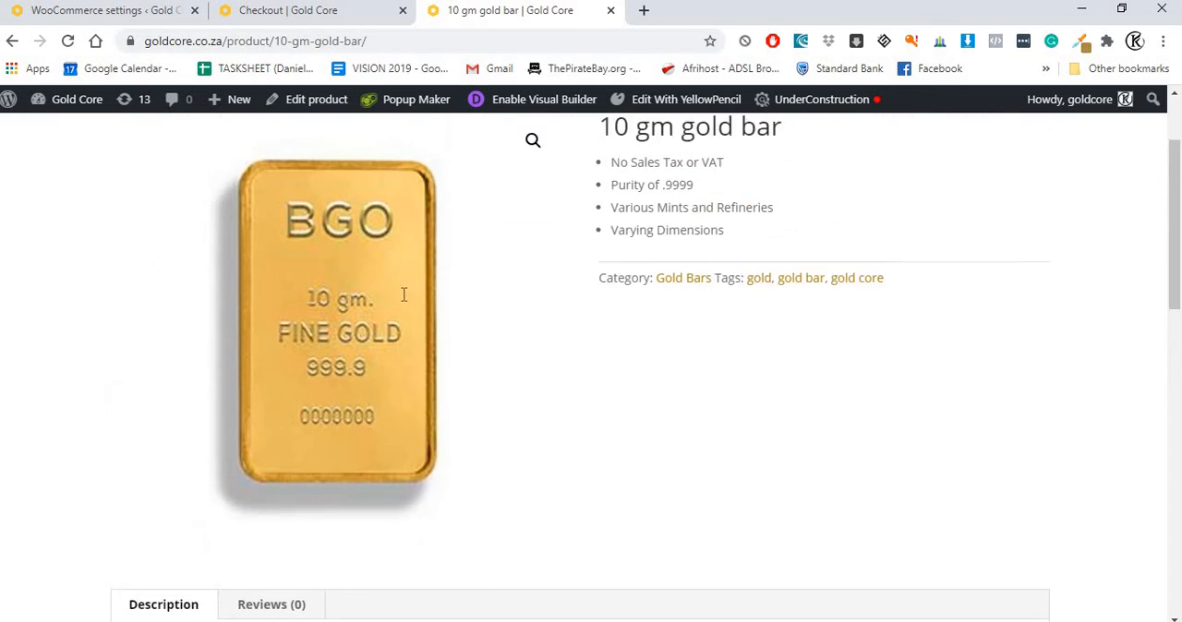
scroll(404, 294, "up", 2)
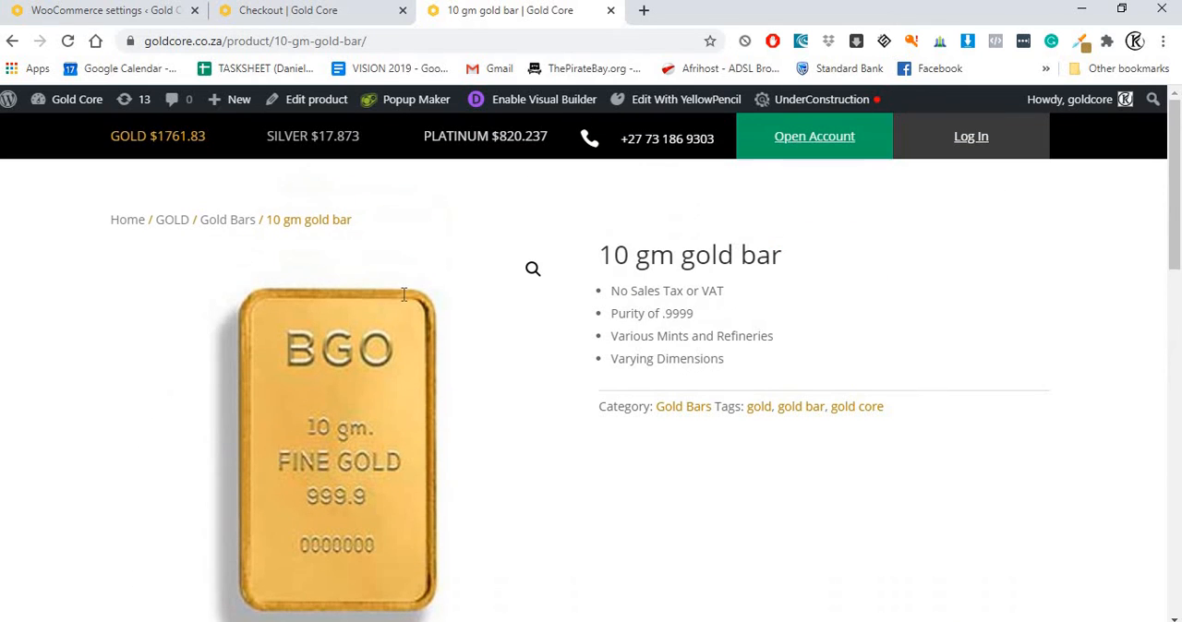
Step: Review the checkout page's billing details, order summary with shipping, and PayPal payment section
left_click(308, 22)
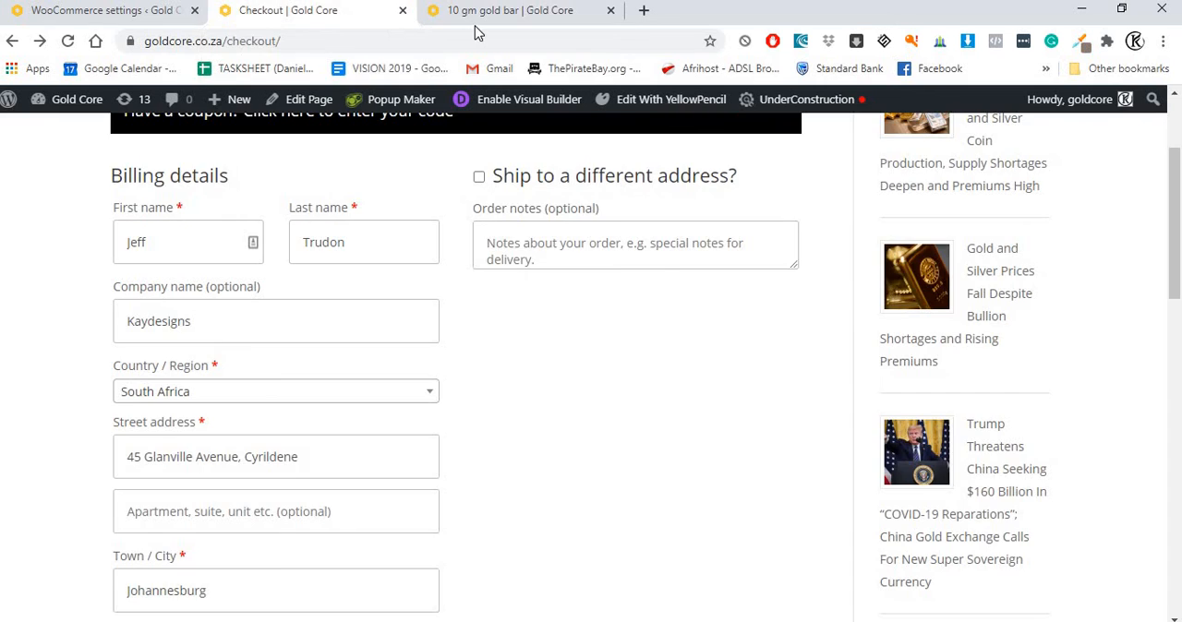
left_click(474, 24)
left_click(311, 17)
scroll(527, 311, "down", 6)
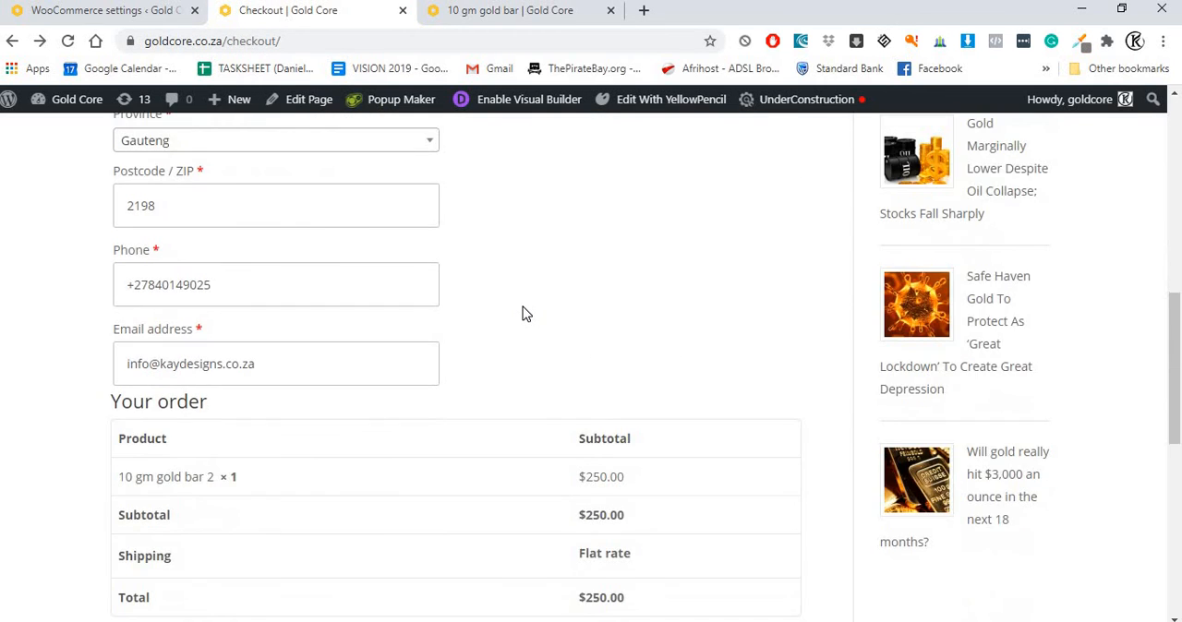
scroll(522, 314, "down", 4)
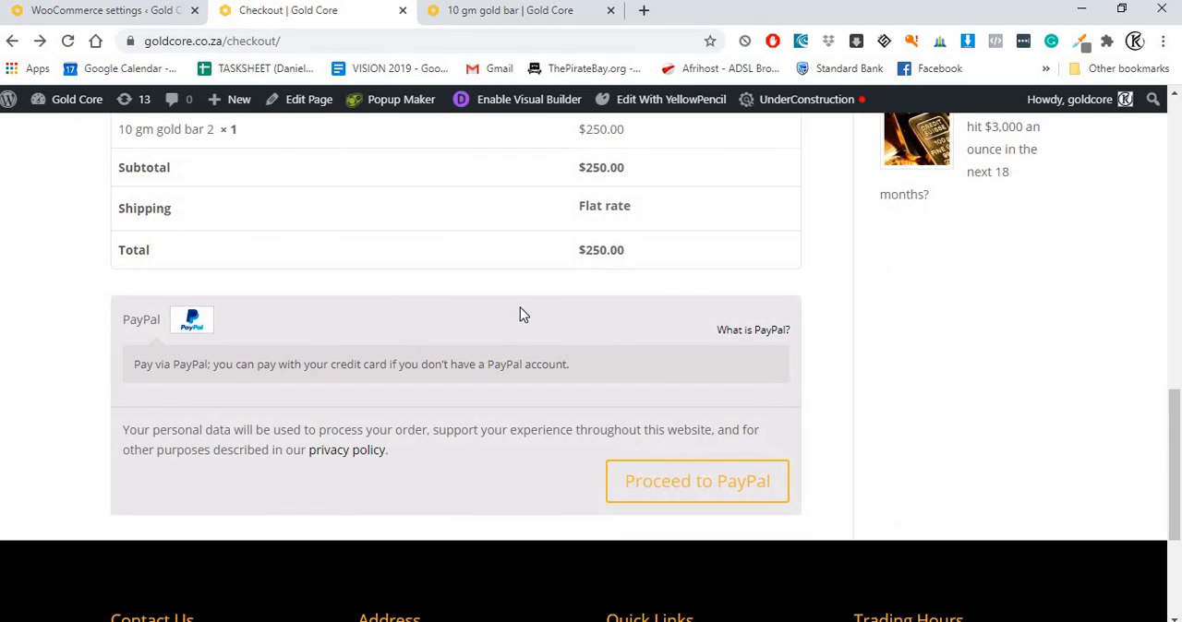
scroll(521, 309, "up", 10)
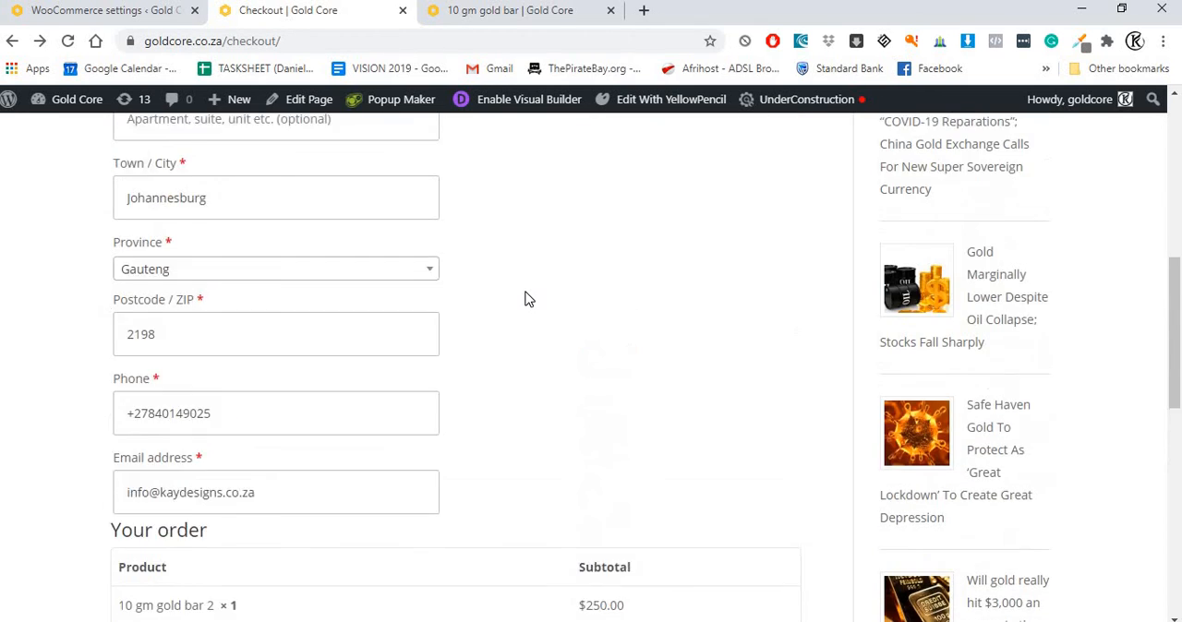
scroll(527, 298, "up", 3)
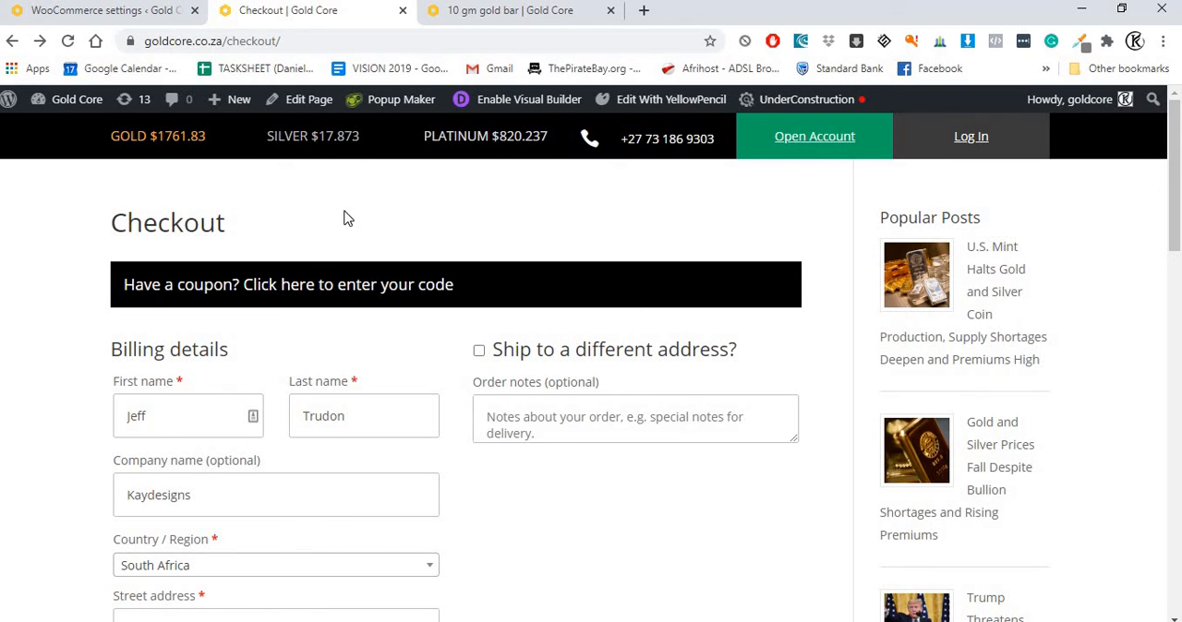
Step: Return to the WooCommerce shipping settings and recheck the South Africa zone's name, region and flat rate method
left_click(74, 11)
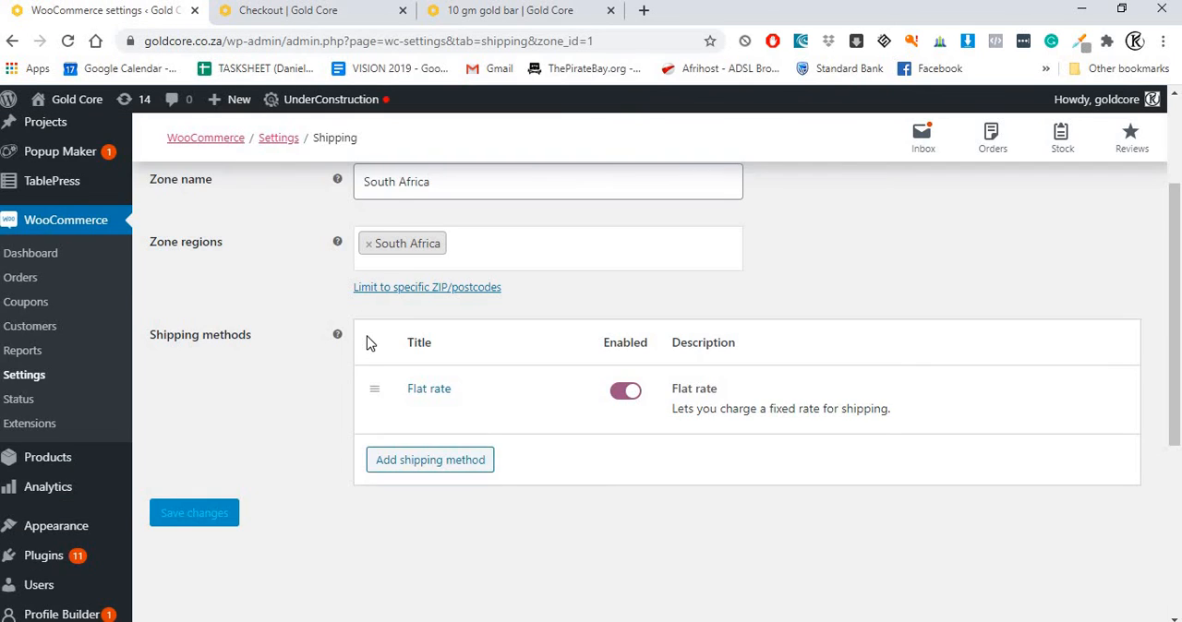
scroll(371, 387, "up", 1)
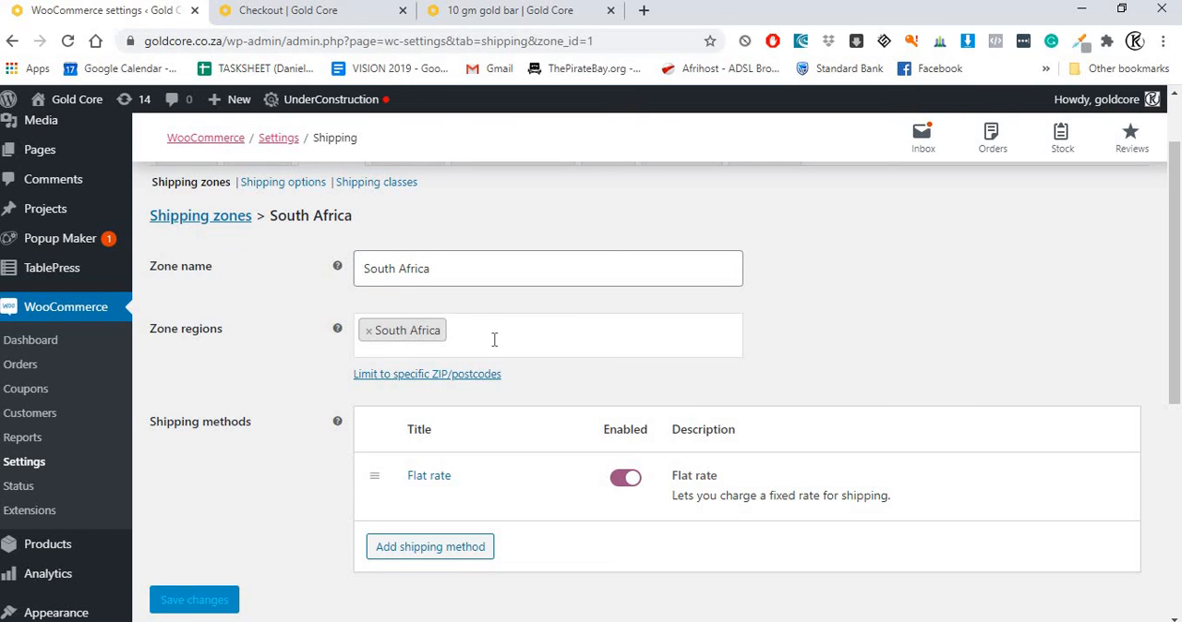
scroll(401, 277, "down", 1)
scroll(402, 283, "up", 2)
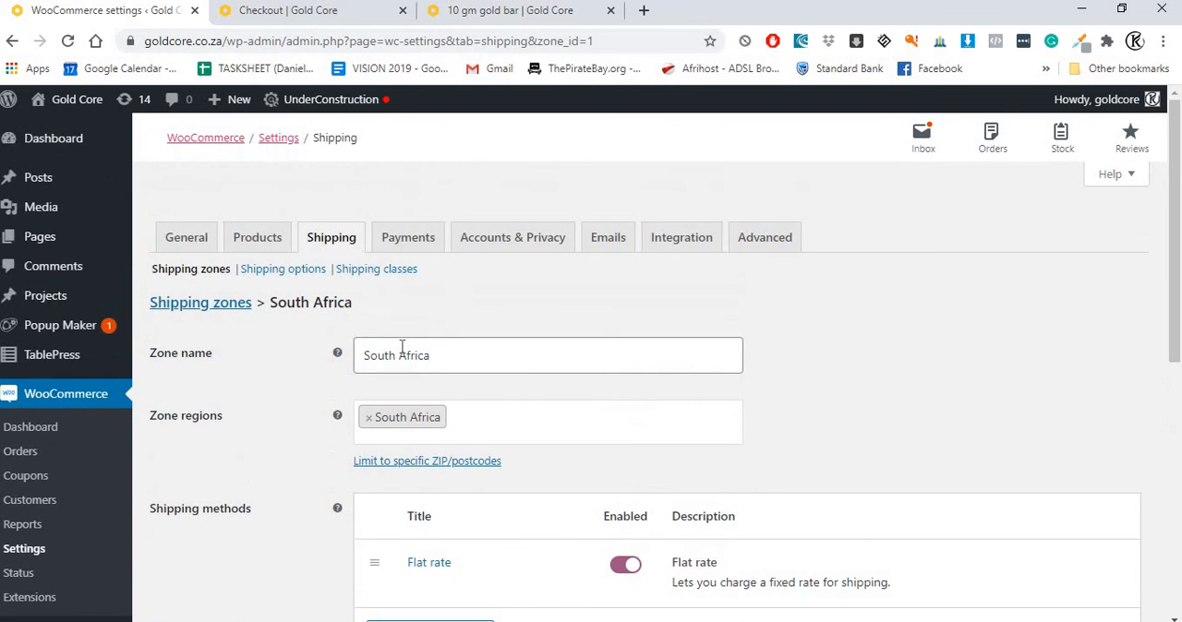
Step: Switch back to the store's 10 gm gold bar page and check its product details and description
left_click(298, 16)
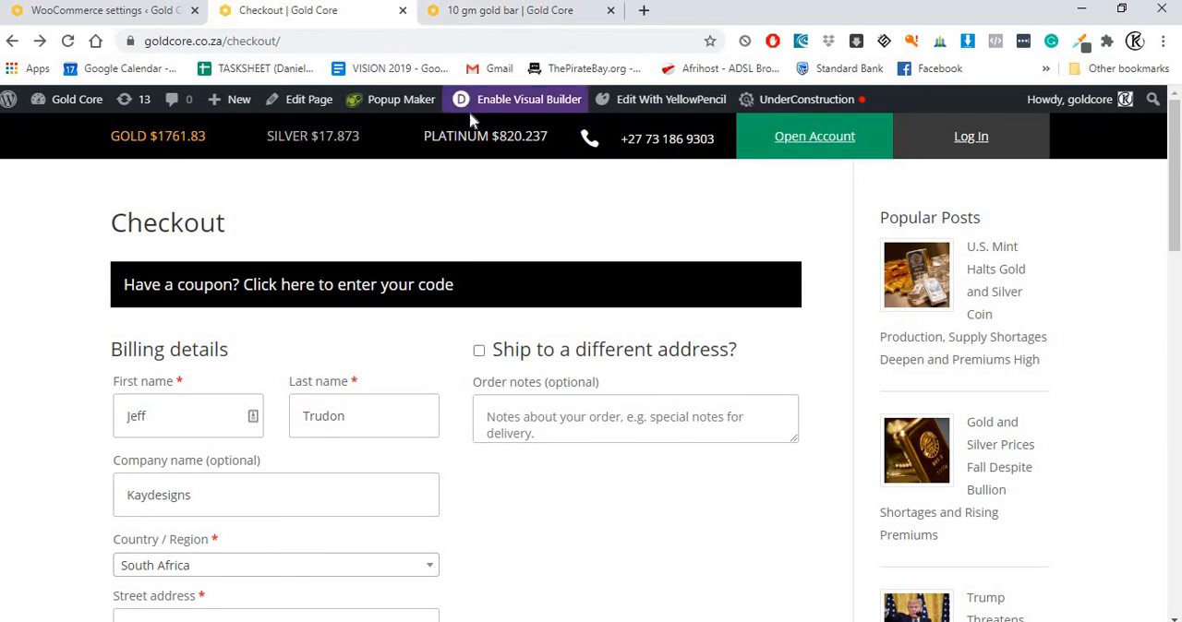
left_click(490, 17)
scroll(449, 311, "down", 1)
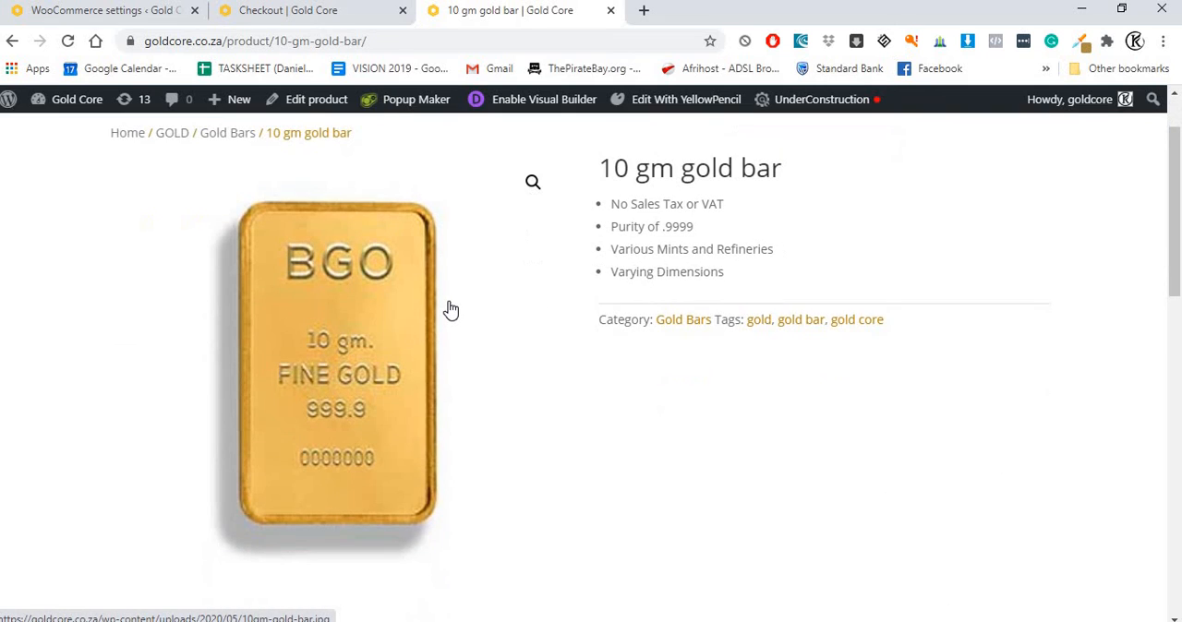
scroll(448, 311, "up", 1)
scroll(962, 416, "down", 2)
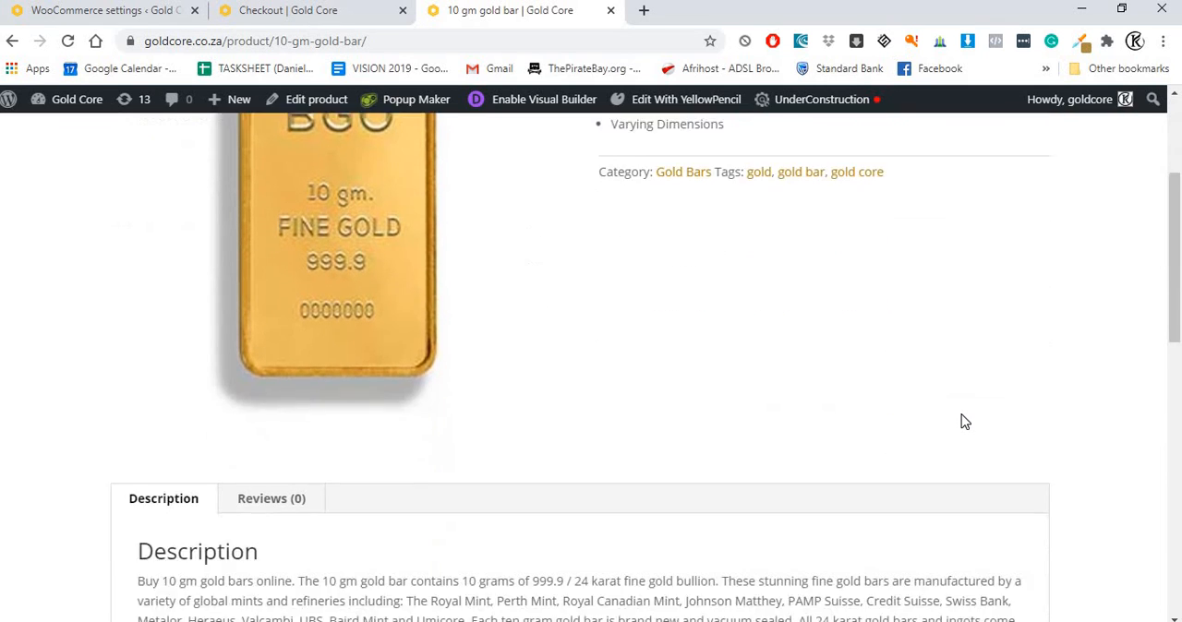
scroll(1180, 363, "up", 2)
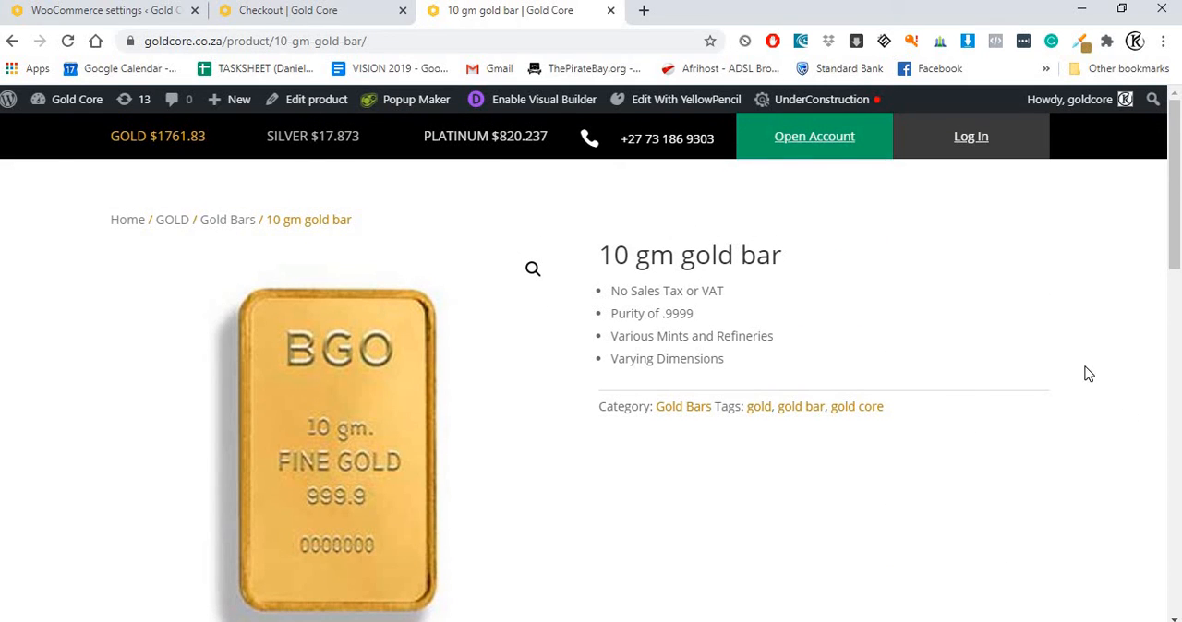